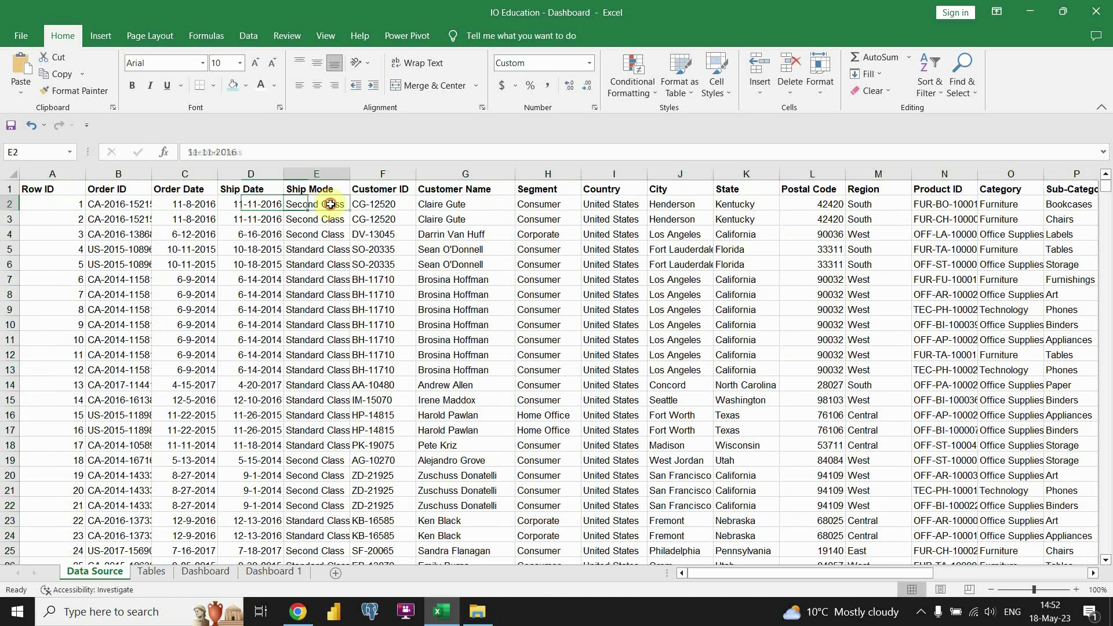
# - Review the order columns on the Data Source sheet and the sales summary tables on the Tables sheet
pyautogui.click(486, 205)
pyautogui.moveTo(749, 571); pyautogui.dragTo(856, 574)
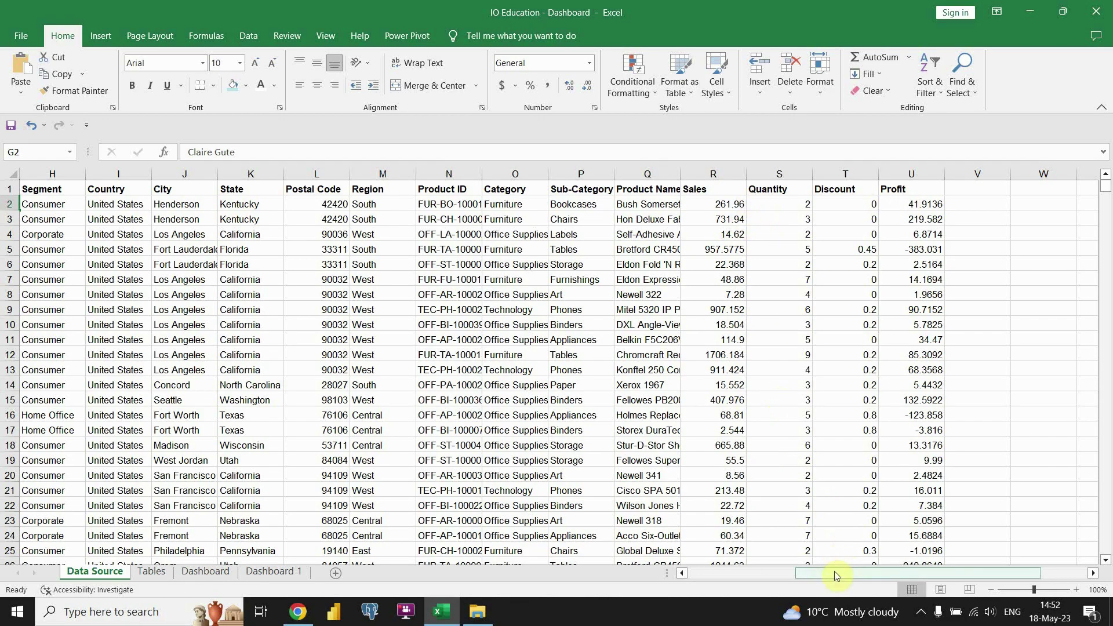
pyautogui.moveTo(770, 574); pyautogui.dragTo(705, 573)
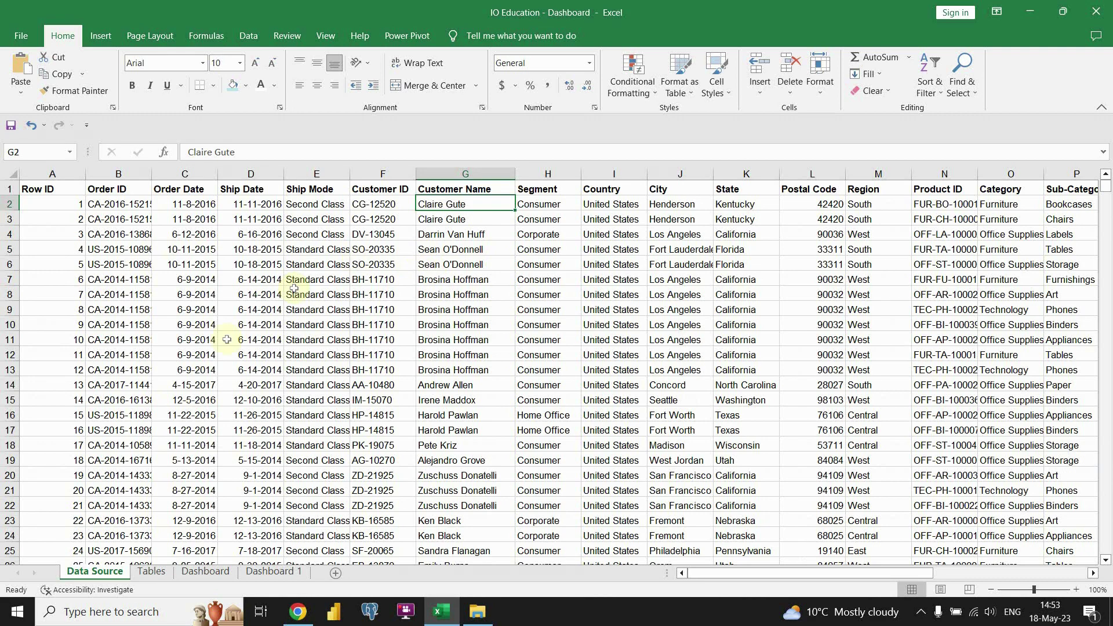
pyautogui.click(153, 574)
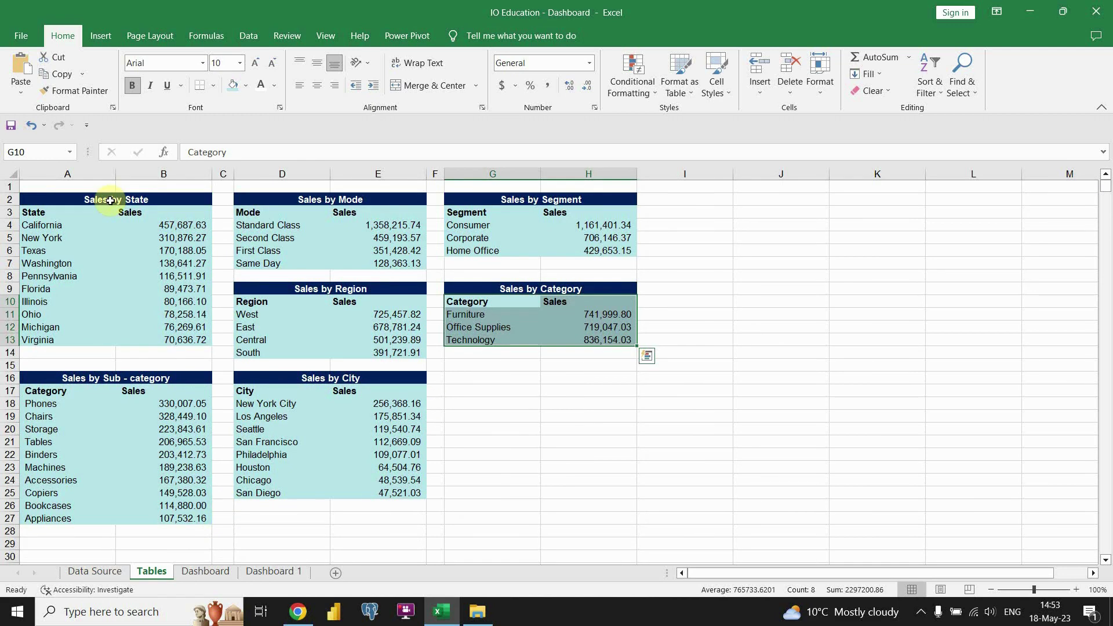
pyautogui.moveTo(110, 200); pyautogui.dragTo(571, 503)
pyautogui.click(568, 491)
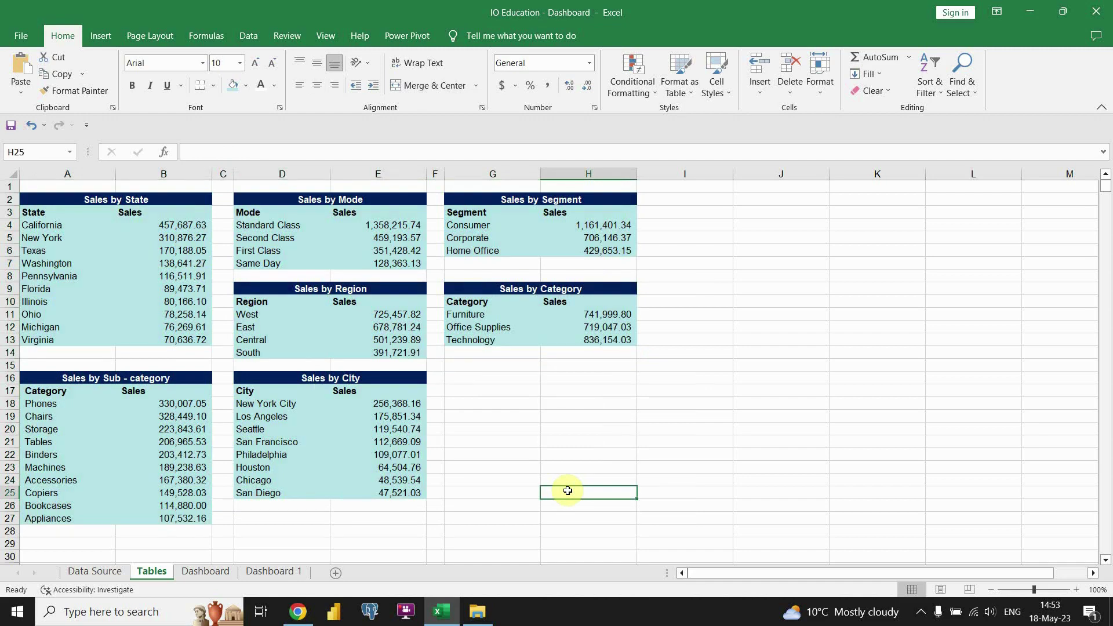
# - On the Dashboard 1 sheet, merge and center cells A1:P3 and enter the title SALES DASHBOARD
pyautogui.click(267, 572)
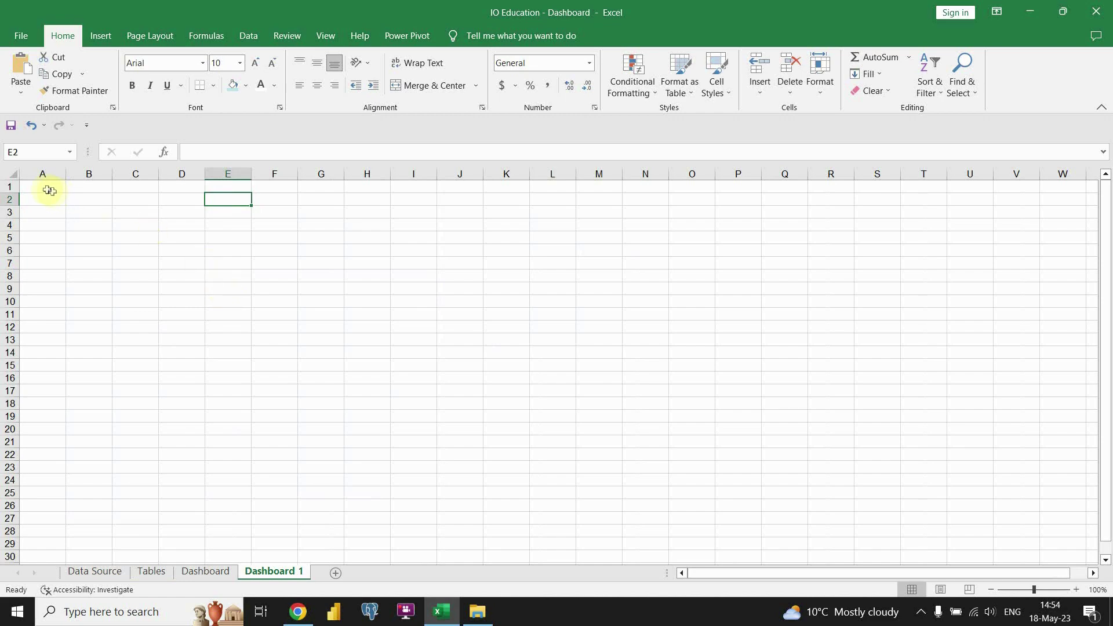
pyautogui.moveTo(45, 189); pyautogui.dragTo(730, 211)
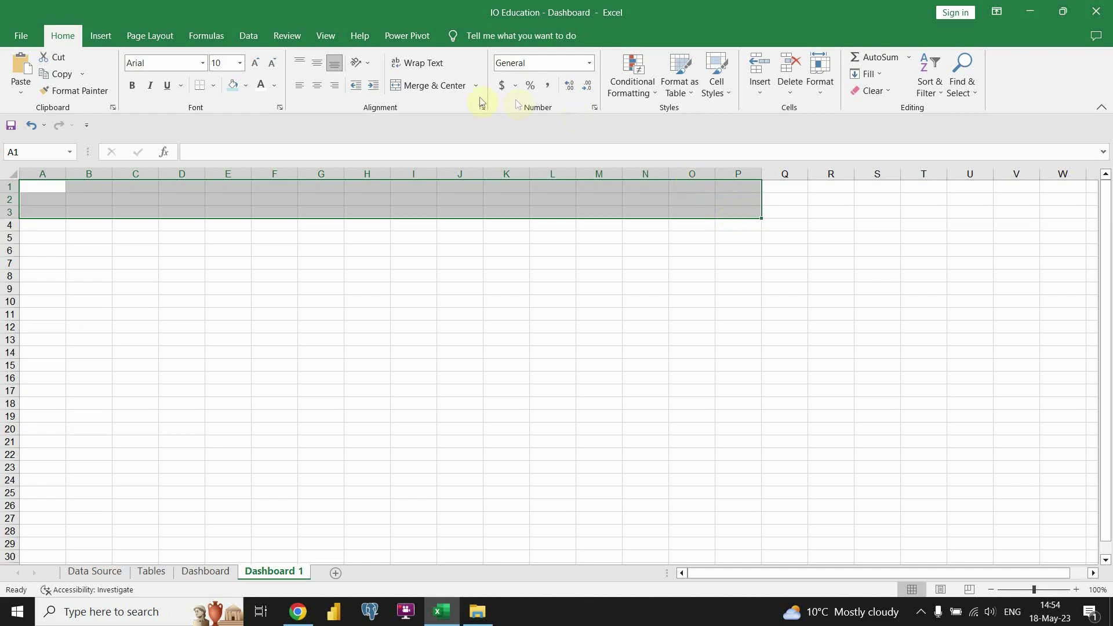
pyautogui.click(447, 86)
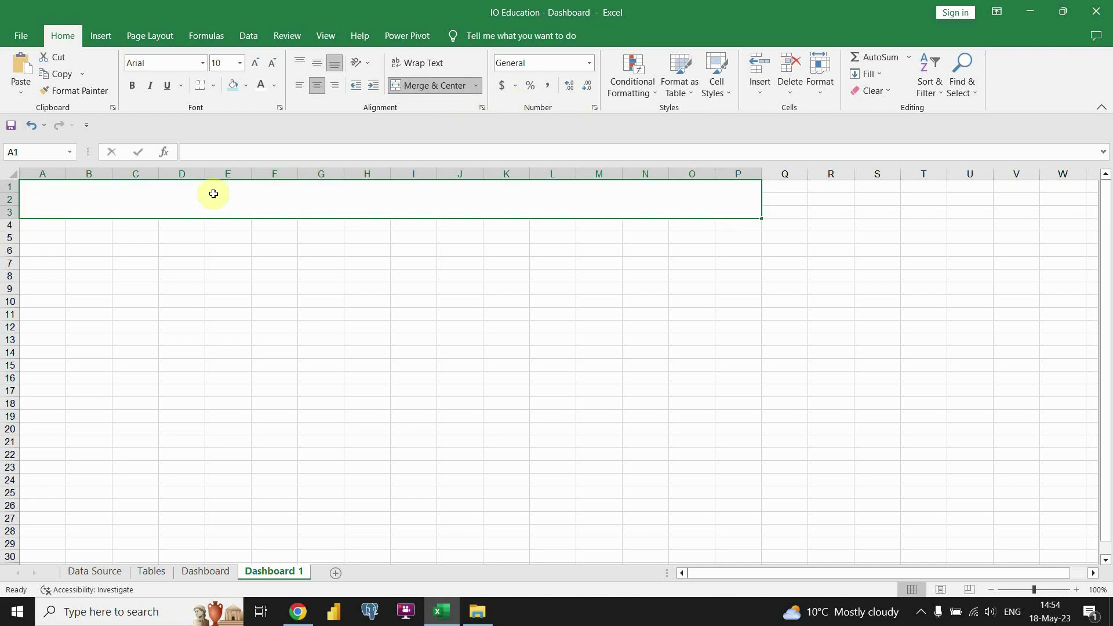
pyautogui.write('saLES DASHBOARD')
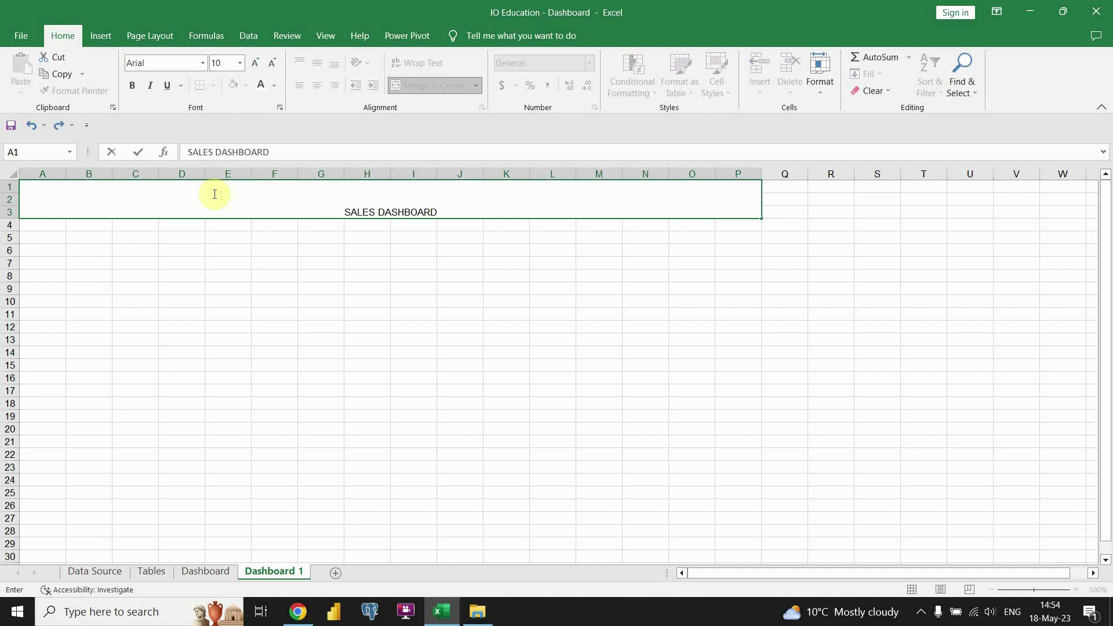
# - Set the font size of the SALES DASHBOARD title text to 36
pyautogui.click(240, 67)
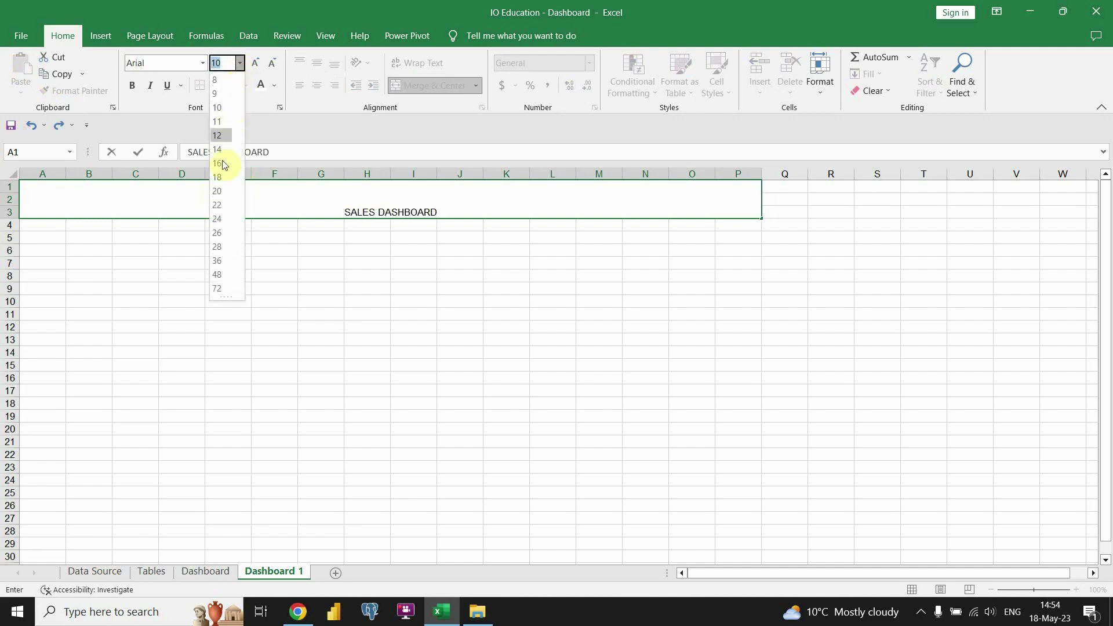
pyautogui.click(219, 256)
pyautogui.tripleClick(386, 210)
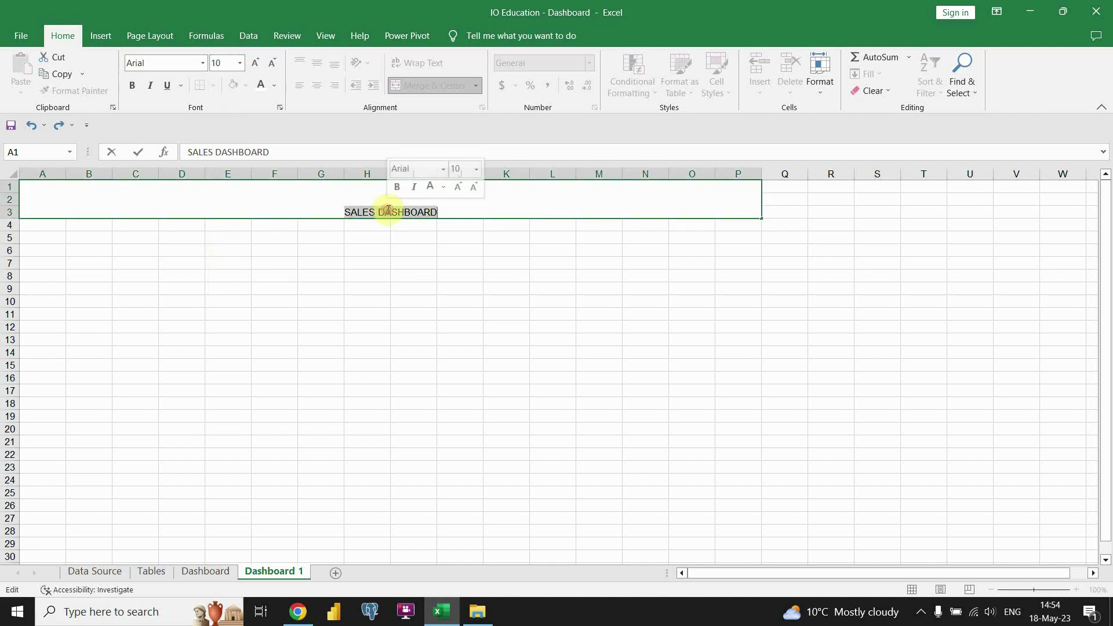
pyautogui.click(240, 63)
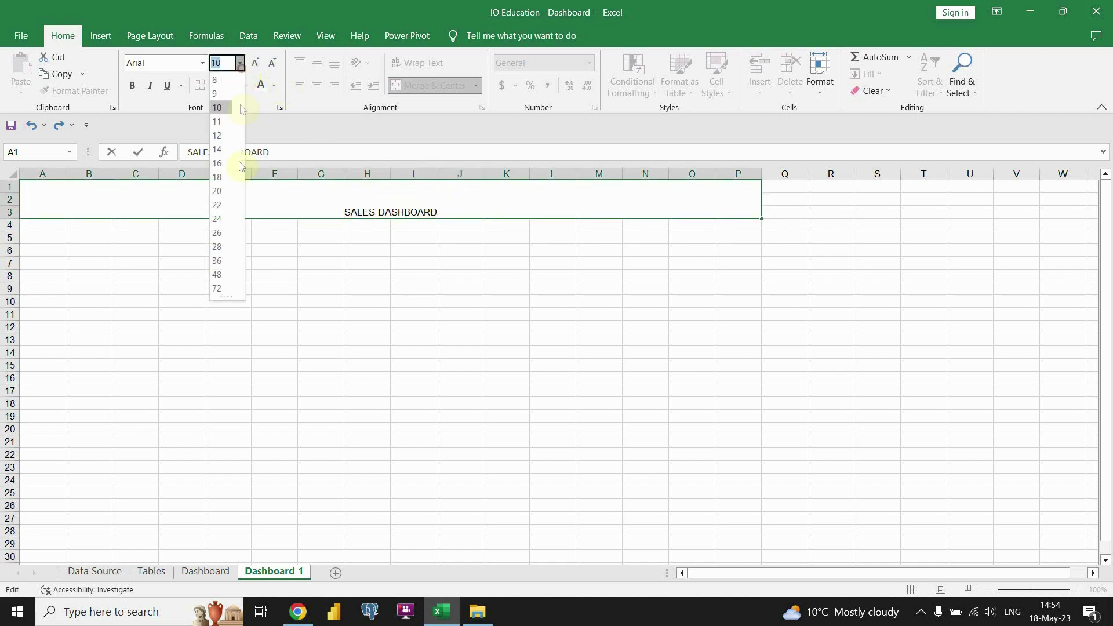
pyautogui.click(229, 255)
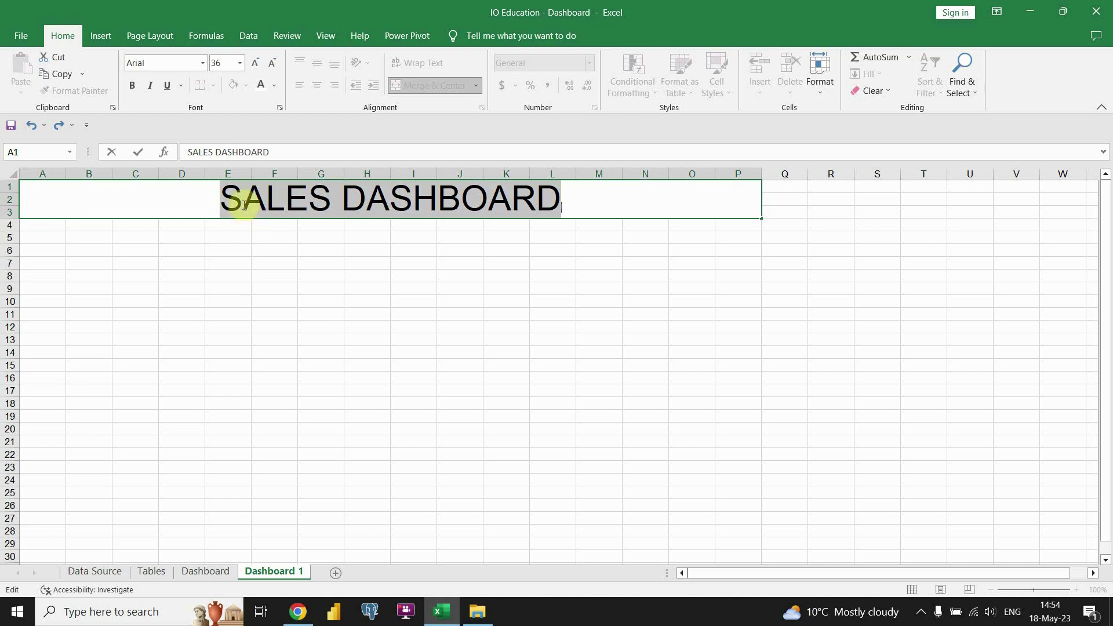
pyautogui.click(239, 62)
pyautogui.click(224, 256)
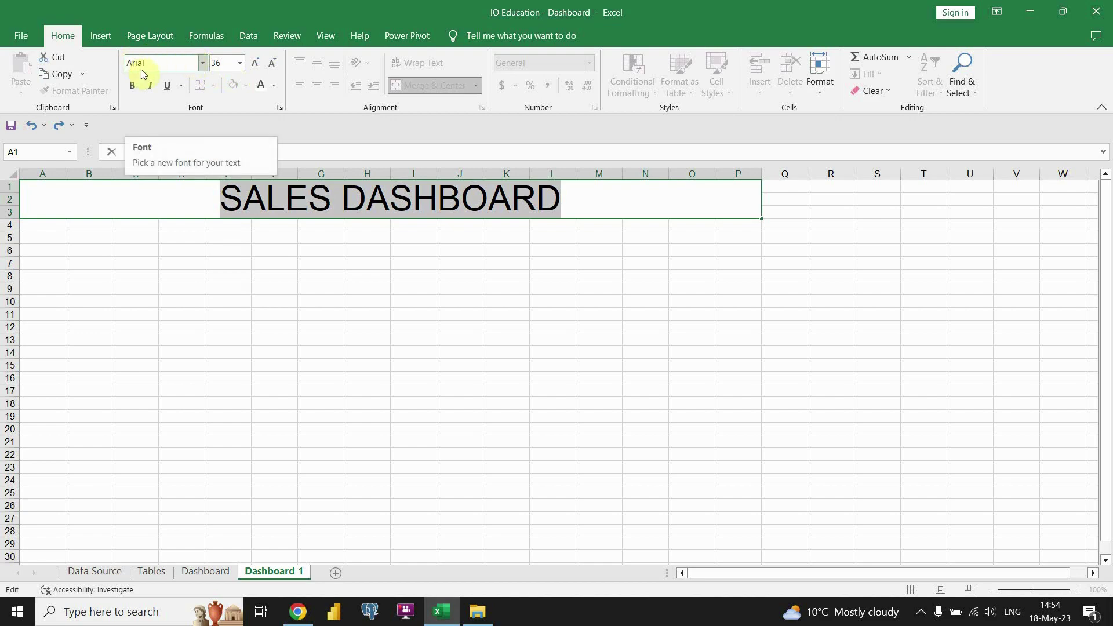
# - Change the SALES DASHBOARD title's font to Bauhaus 93
pyautogui.click(201, 64)
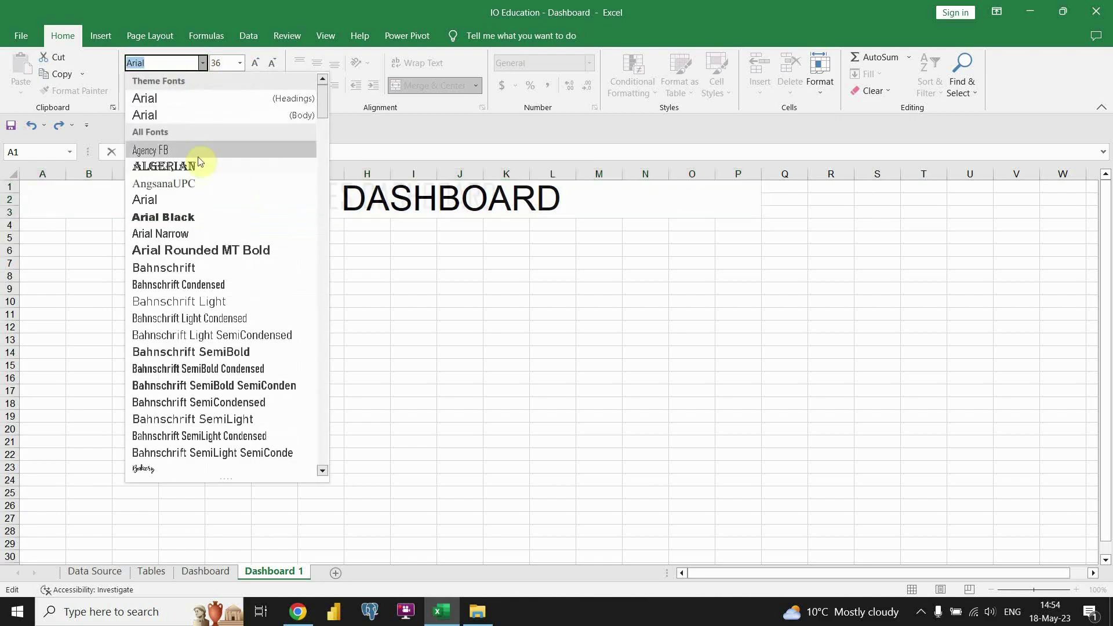
pyautogui.scroll(-2, 198, 259)
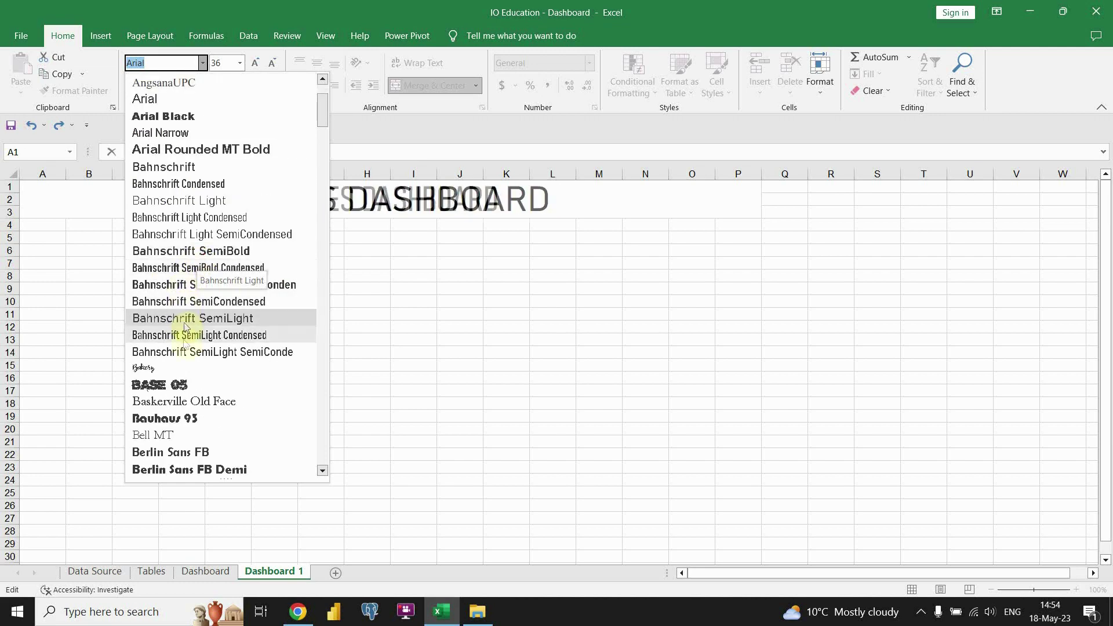
pyautogui.click(180, 418)
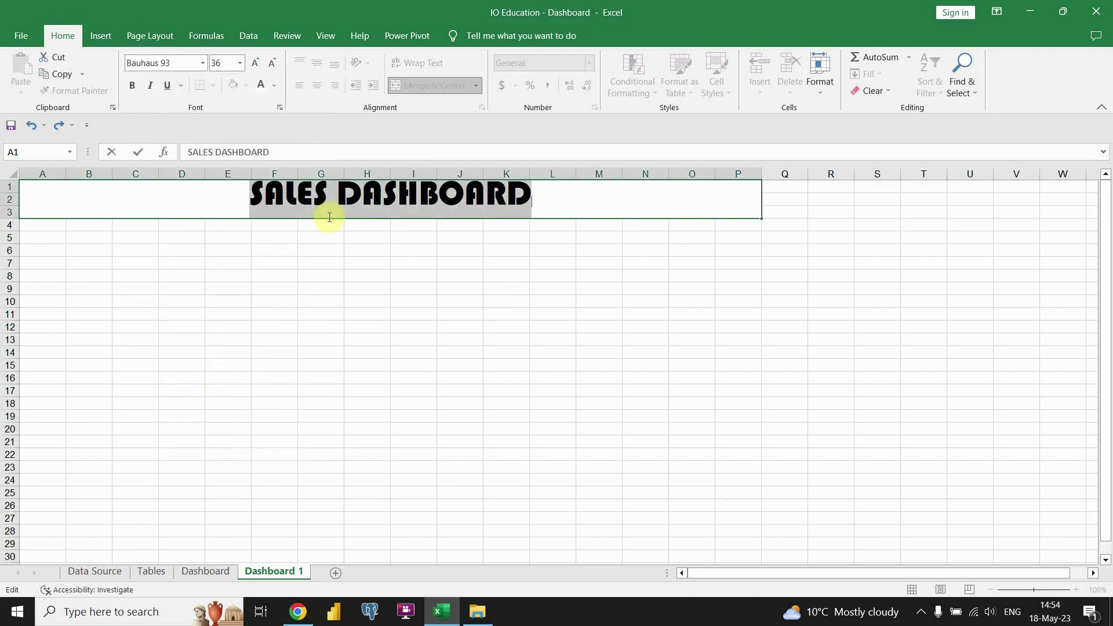
pyautogui.tripleClick(342, 194)
pyautogui.click(429, 153)
pyautogui.click(415, 351)
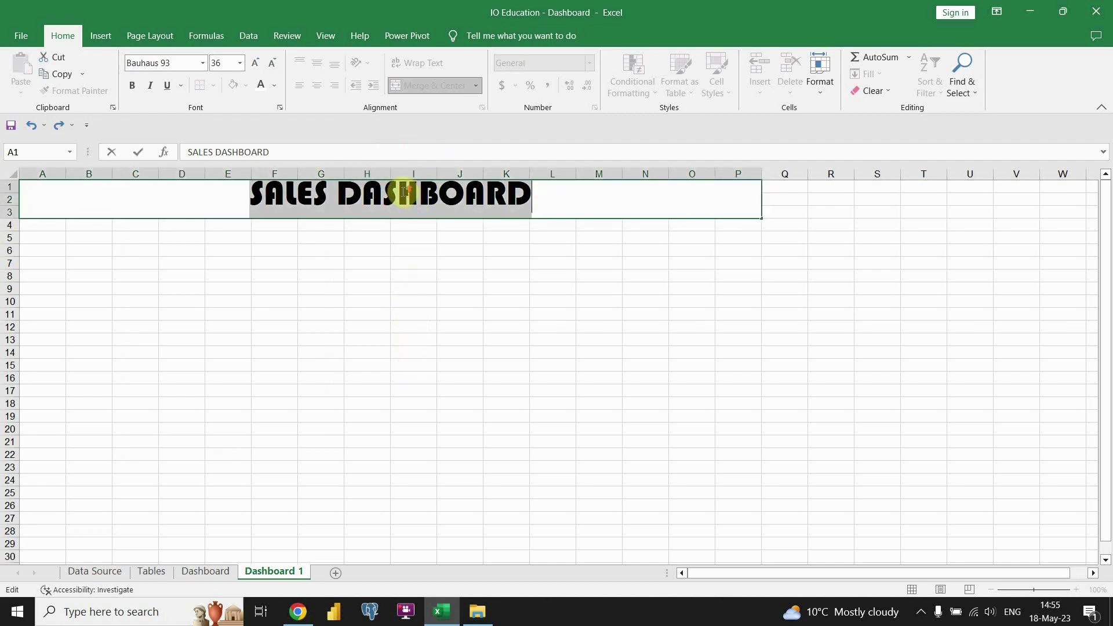
# - Align the title vertically to the middle and horizontally to the left within its merged cell
pyautogui.click(497, 216)
pyautogui.press('Escape')
pyautogui.click(317, 63)
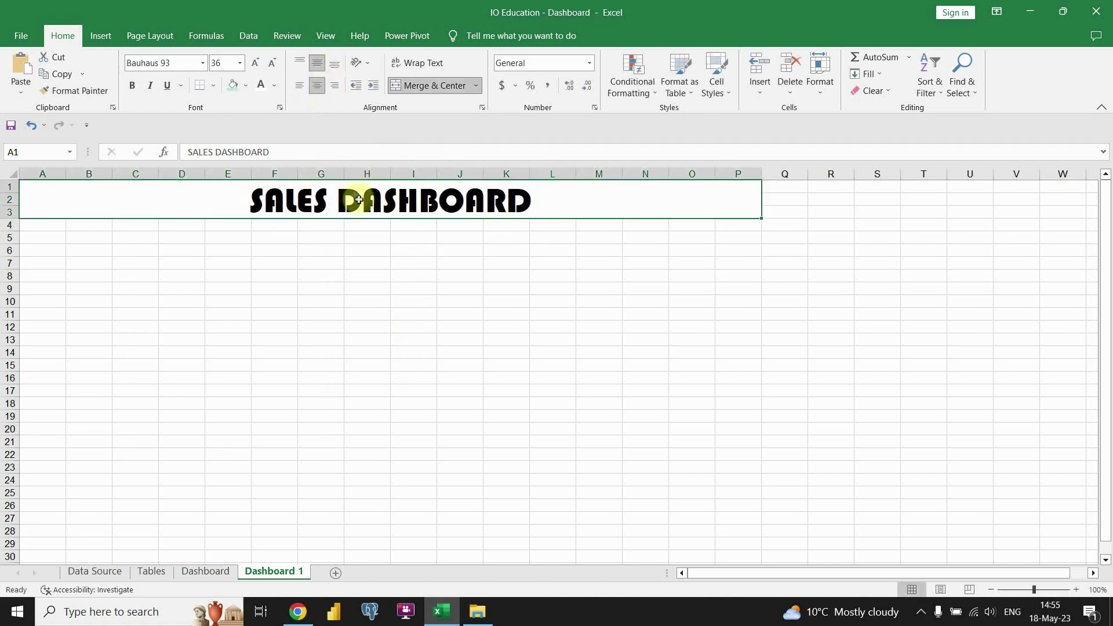
pyautogui.click(255, 63)
pyautogui.click(272, 62)
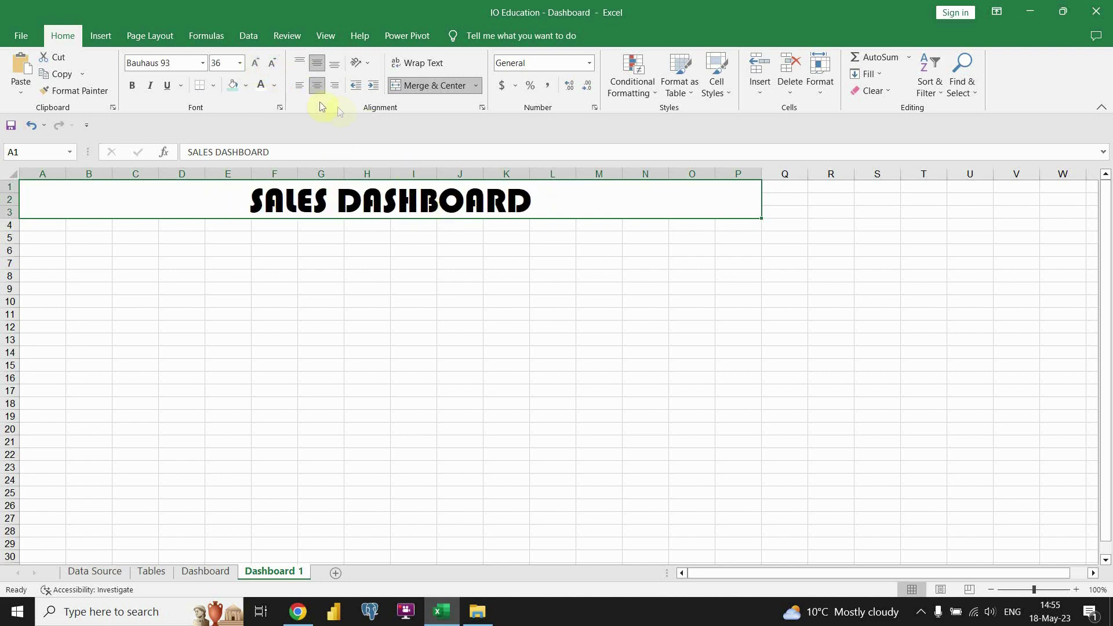
pyautogui.click(299, 85)
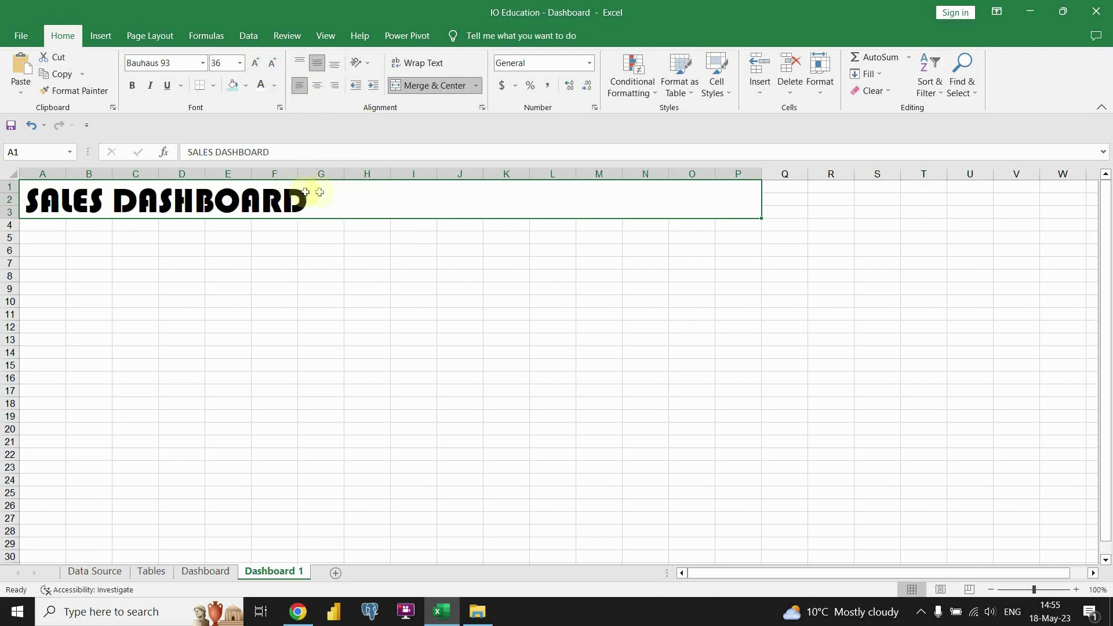
# - Color the title text gold and fill its merged cell with the recently used dark navy
pyautogui.click(274, 86)
pyautogui.click(331, 135)
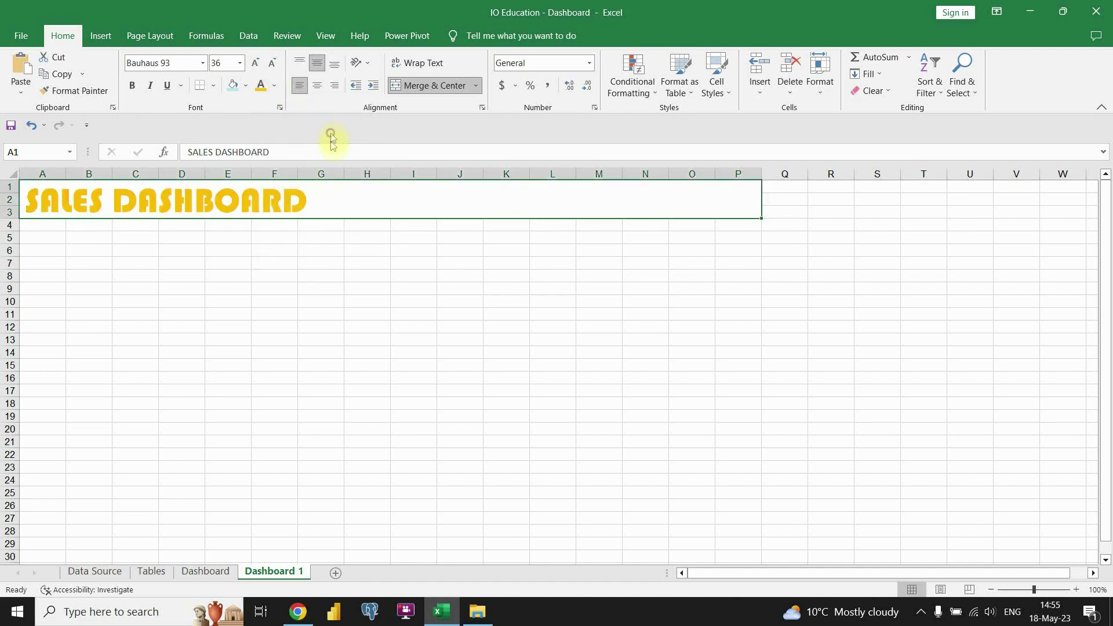
pyautogui.click(247, 85)
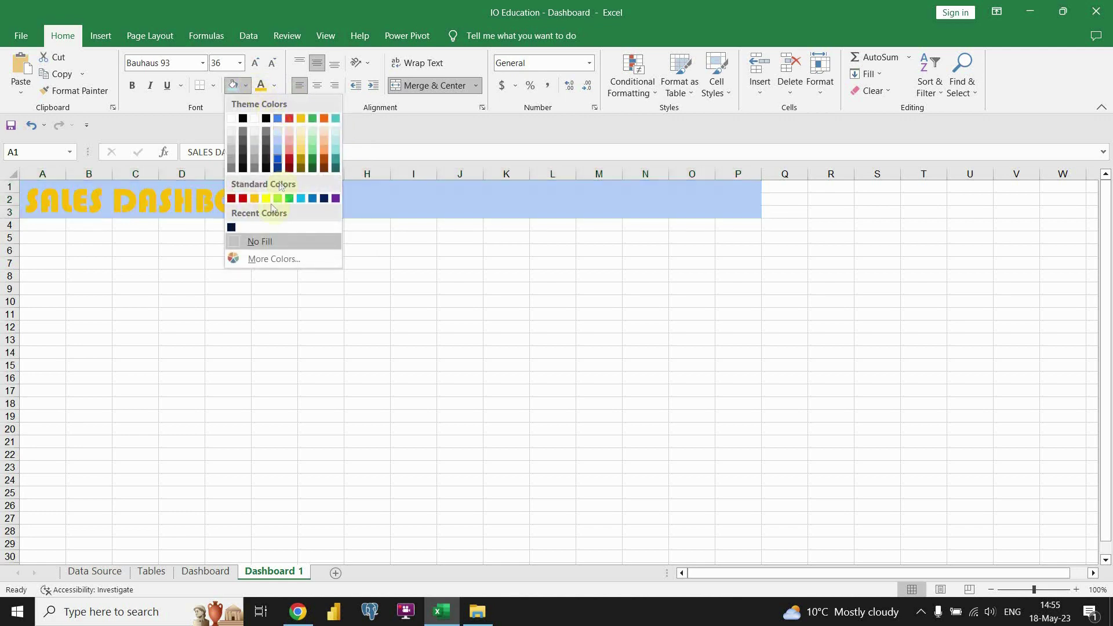
pyautogui.click(232, 227)
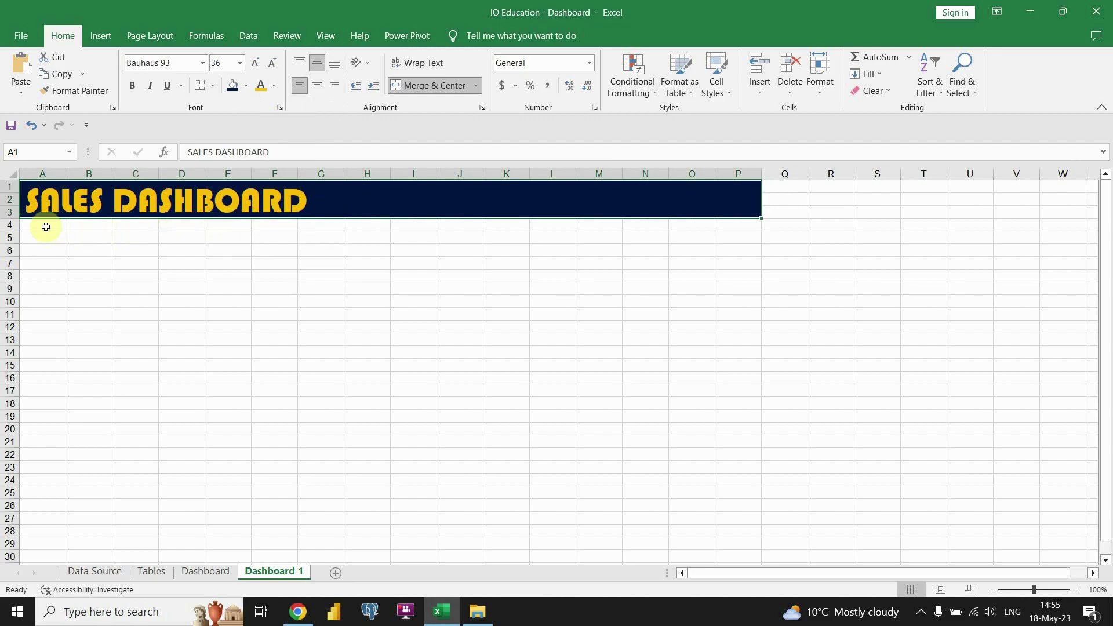
# - Fill the area below the title, cells A4:P30, with the standard dark blue color
pyautogui.moveTo(46, 227); pyautogui.dragTo(731, 532)
pyautogui.scroll(1, 495, 368)
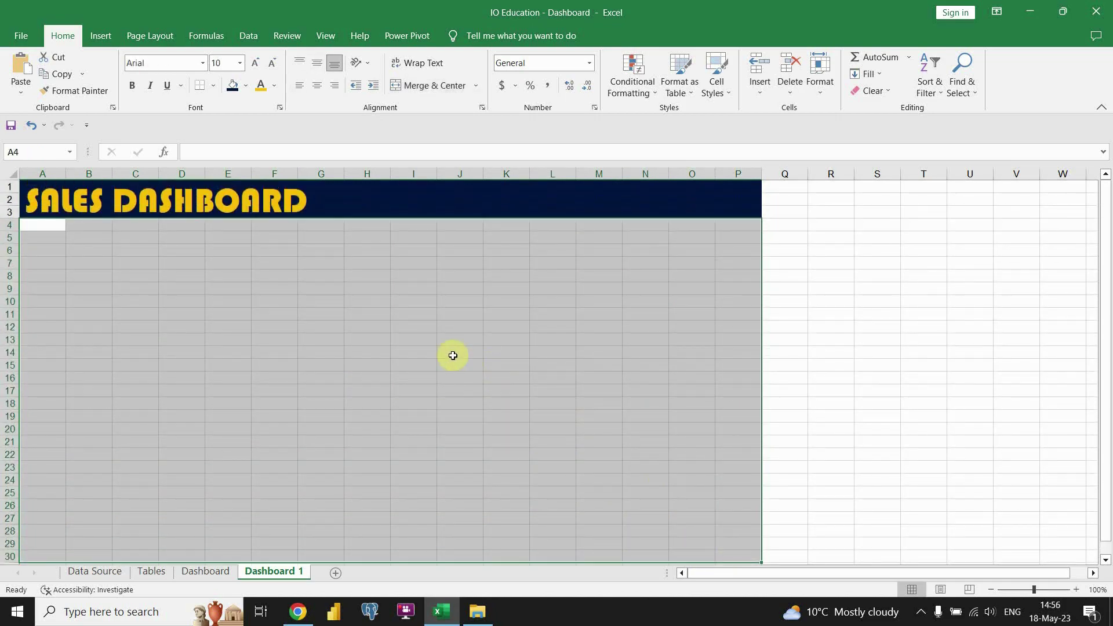
pyautogui.click(245, 87)
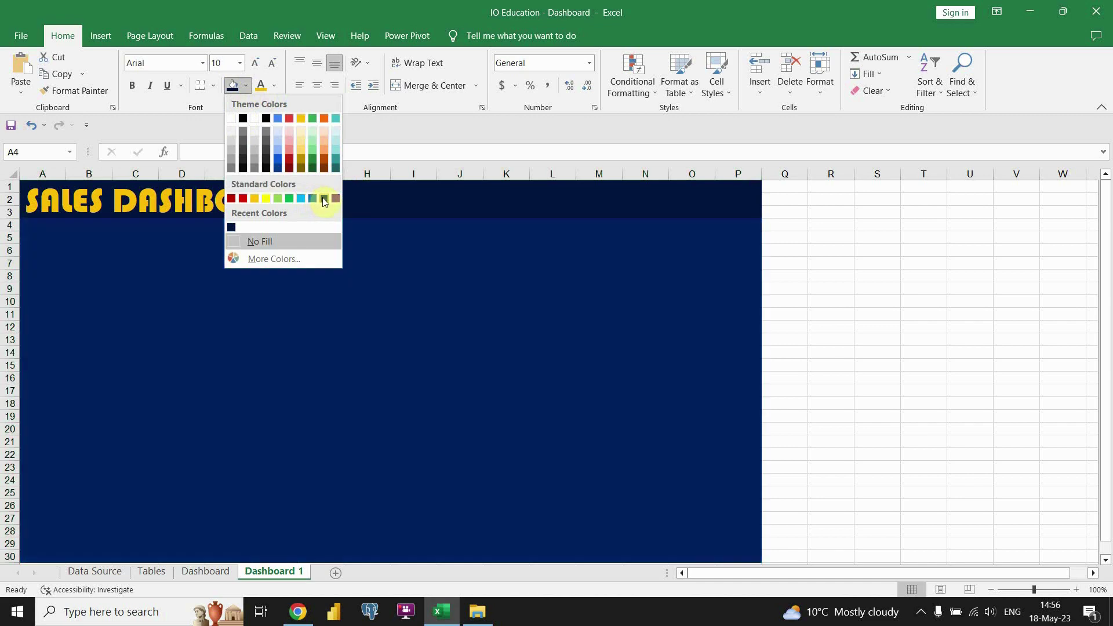
pyautogui.click(323, 199)
pyautogui.click(352, 293)
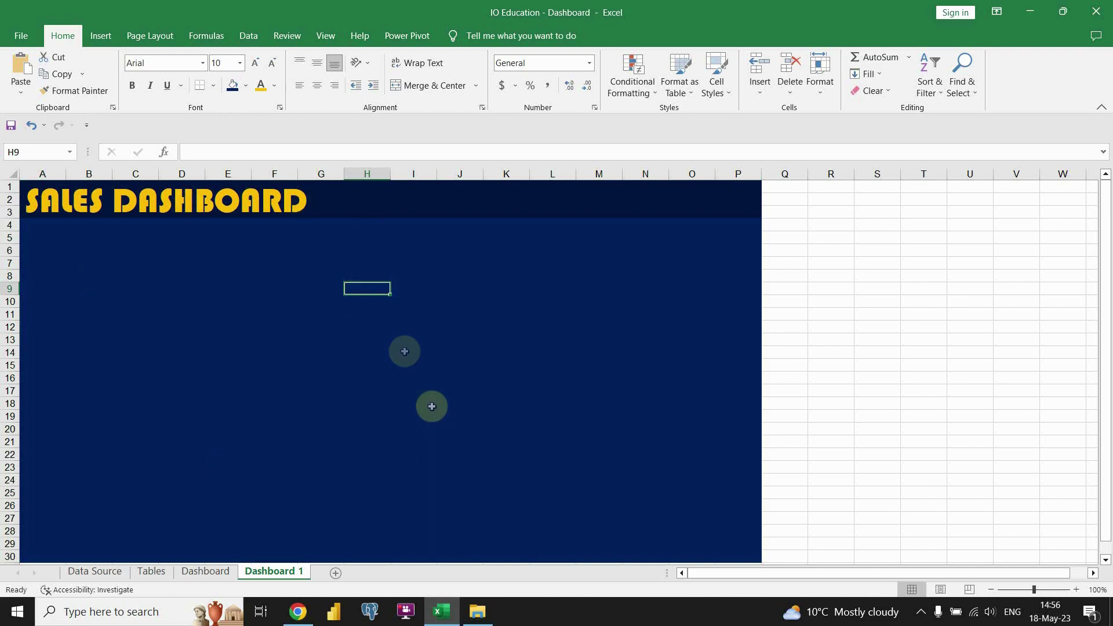
# - Draw a rounded rectangle about 5.57" wide and 2.52" high just below the title, starting near column A, row 5
pyautogui.click(101, 37)
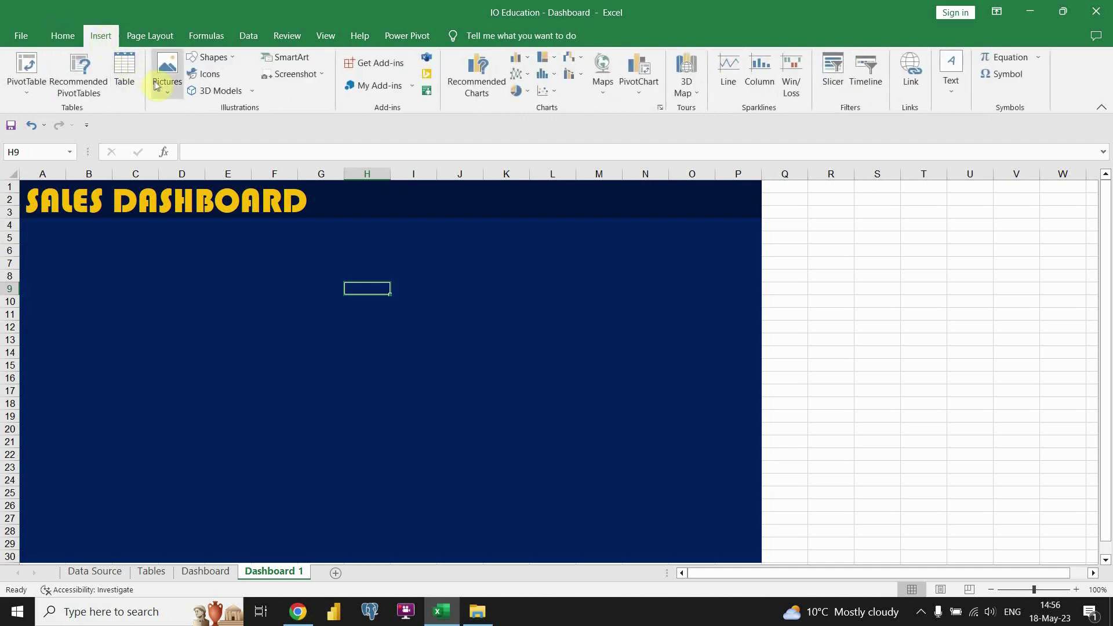
pyautogui.click(216, 57)
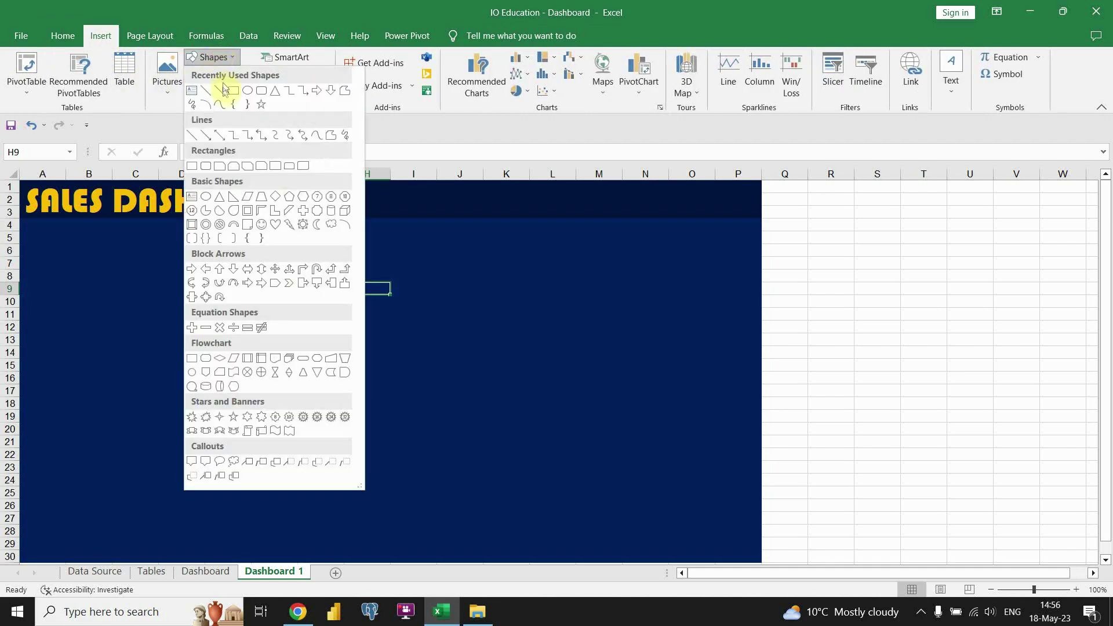
pyautogui.click(261, 95)
pyautogui.moveTo(39, 236); pyautogui.dragTo(267, 350)
pyautogui.moveTo(192, 283)
pyautogui.mouseDown()
pyautogui.moveTo(179, 268)
pyautogui.moveTo(188, 279)
pyautogui.mouseUp()
pyautogui.moveTo(54, 235); pyautogui.dragTo(40, 235)
pyautogui.moveTo(263, 346); pyautogui.dragTo(423, 407)
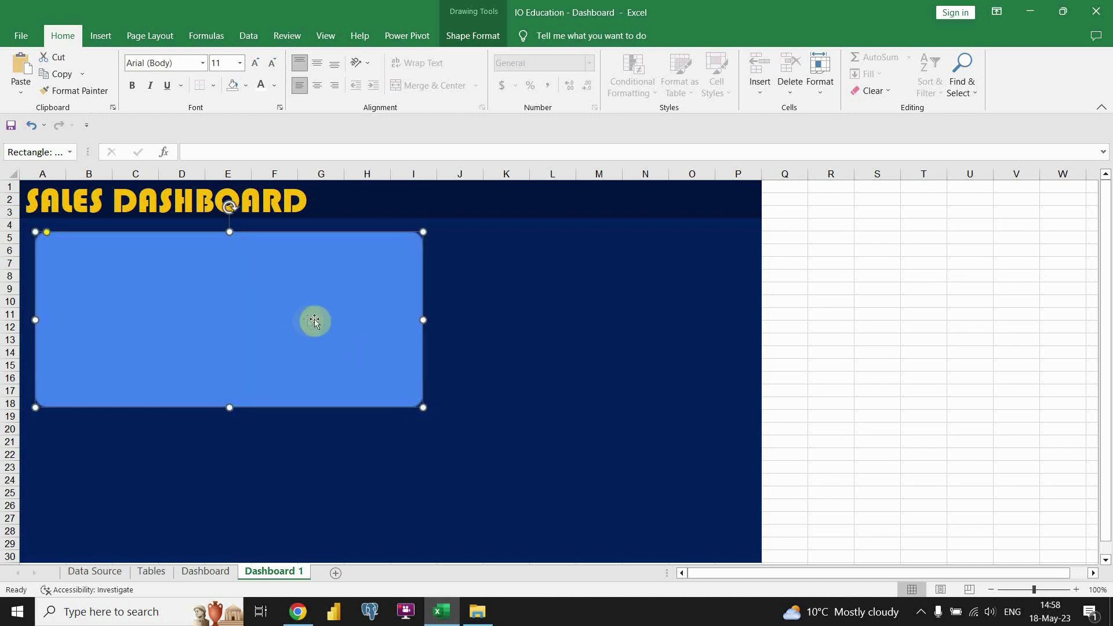
# - Fill the rounded rectangle with the recently used dark navy color
pyautogui.click(454, 43)
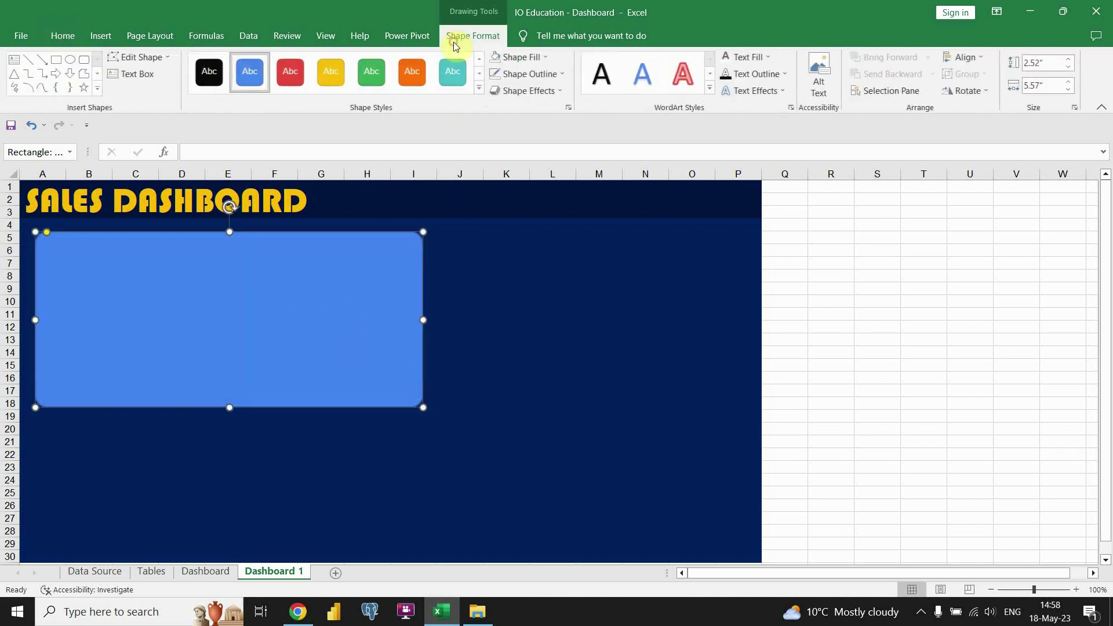
pyautogui.click(534, 61)
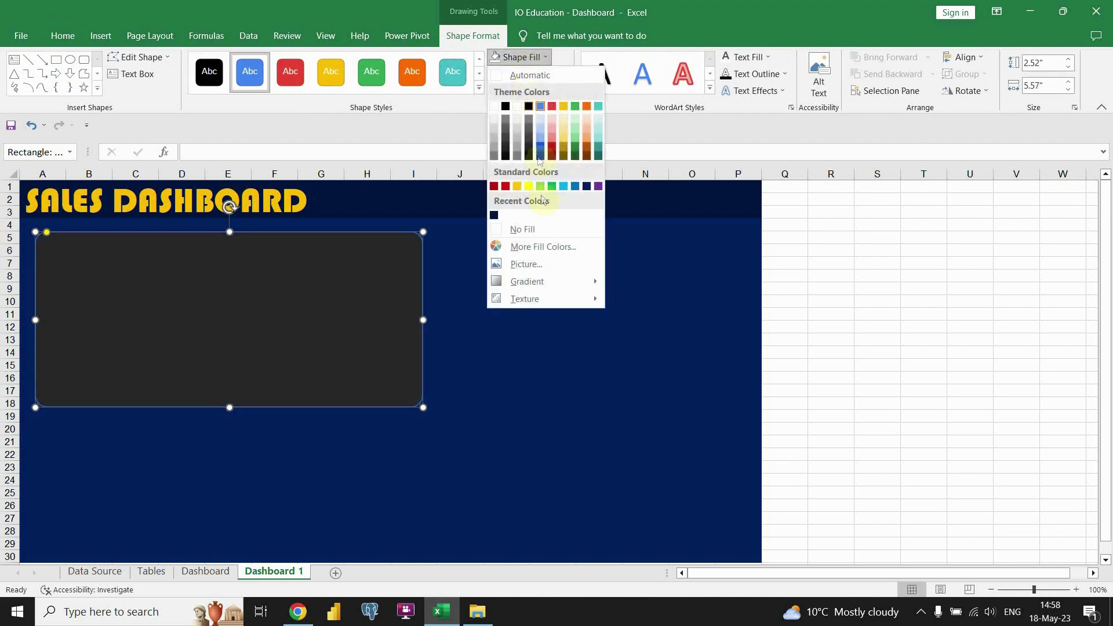
pyautogui.click(494, 216)
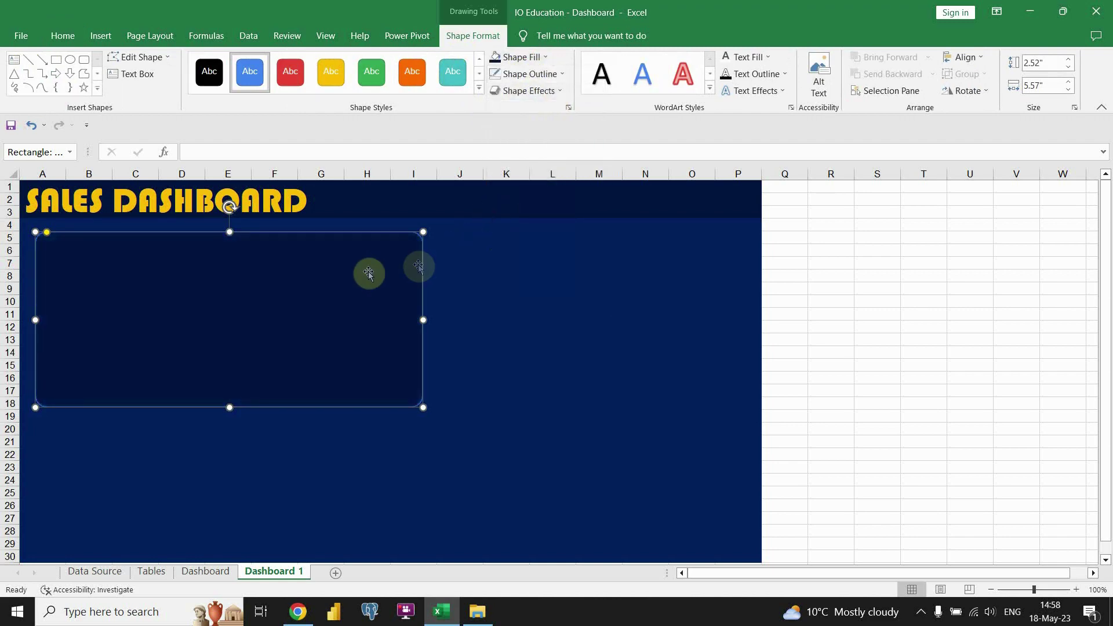
pyautogui.click(435, 287)
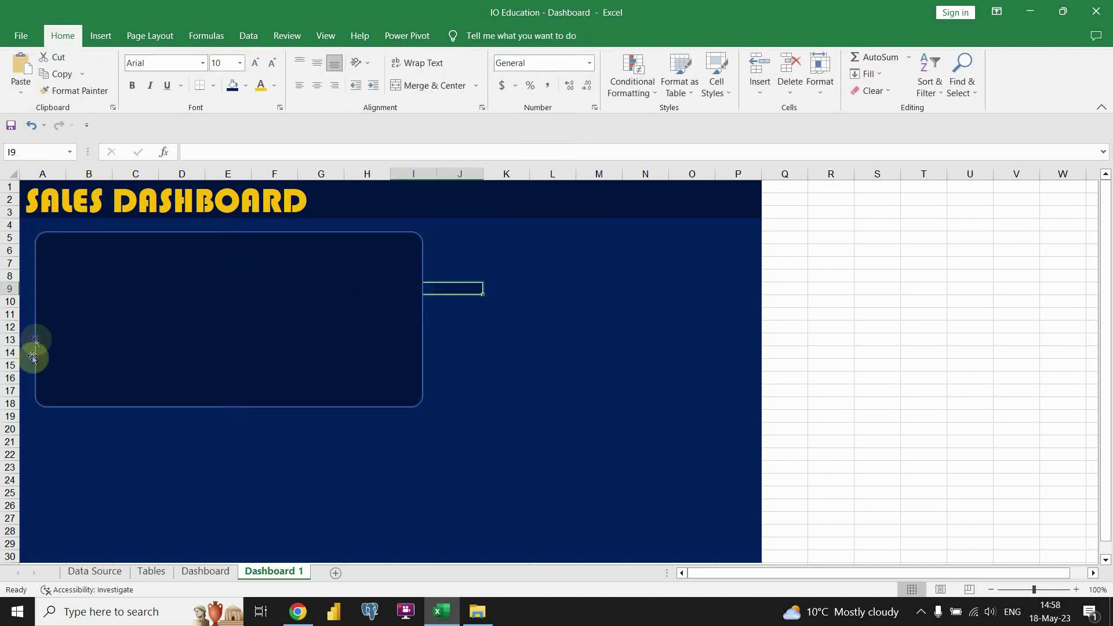
# - Give the rounded rectangle a white outline with a ½ pt weight
pyautogui.click(340, 338)
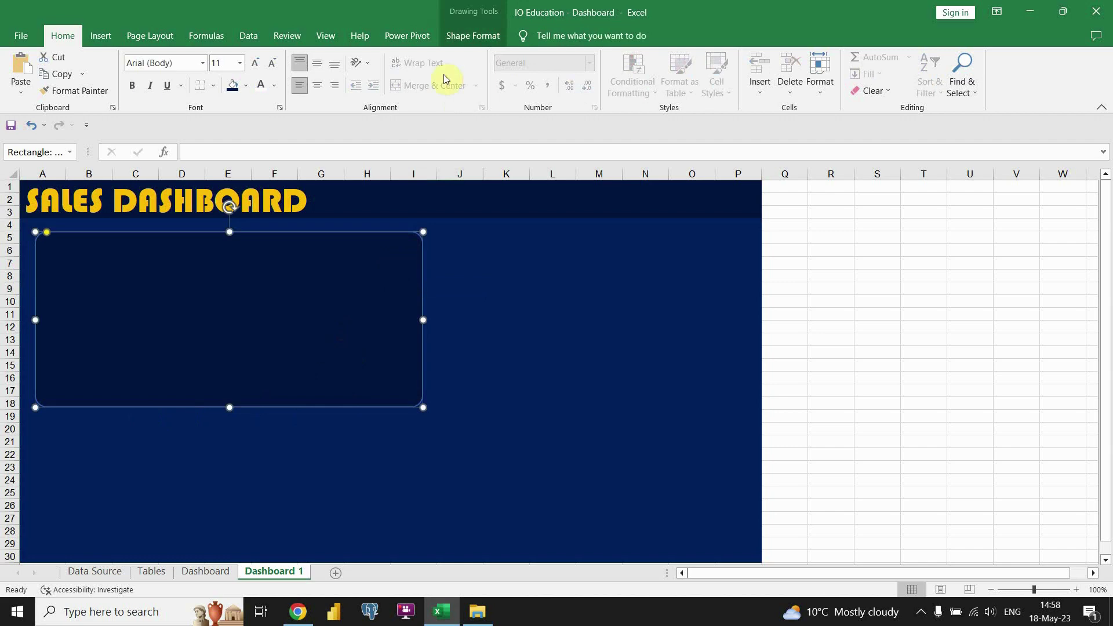
pyautogui.click(473, 35)
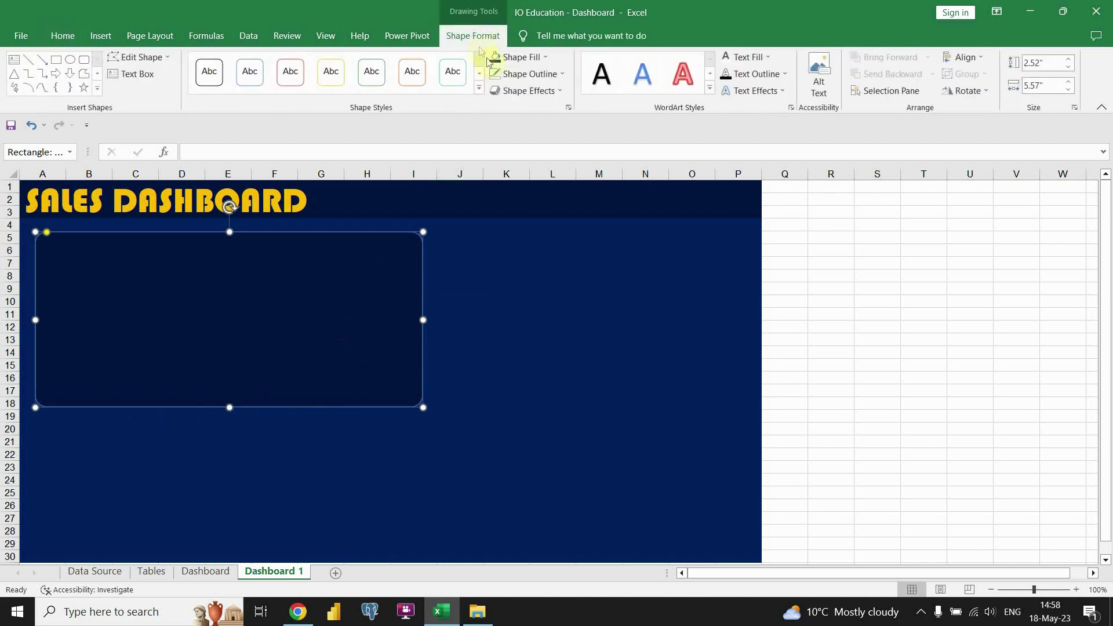
pyautogui.click(556, 76)
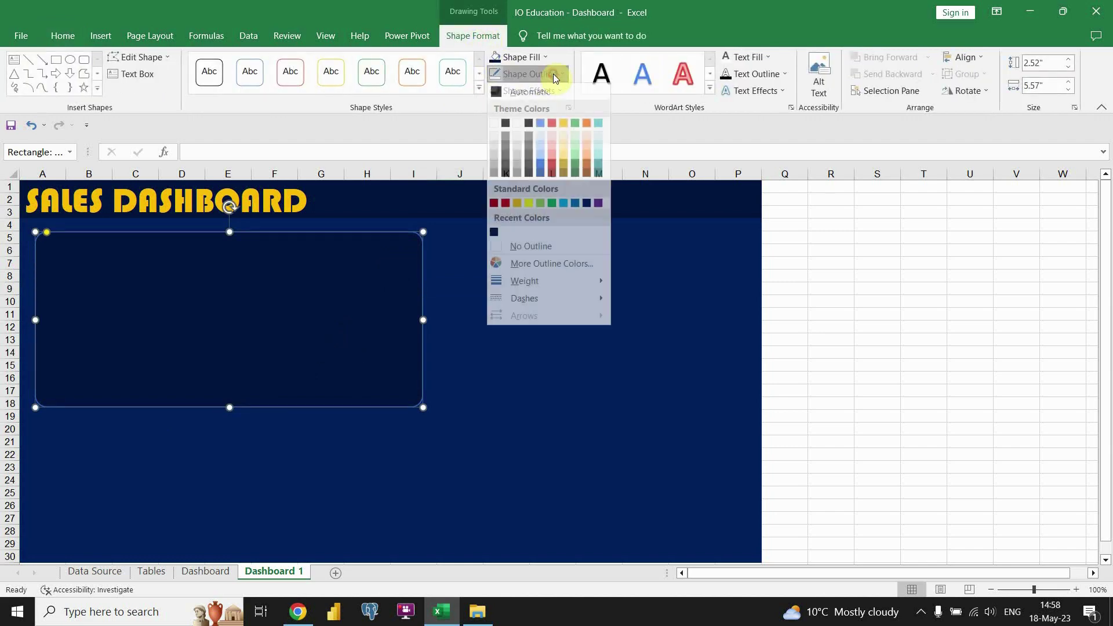
pyautogui.click(494, 124)
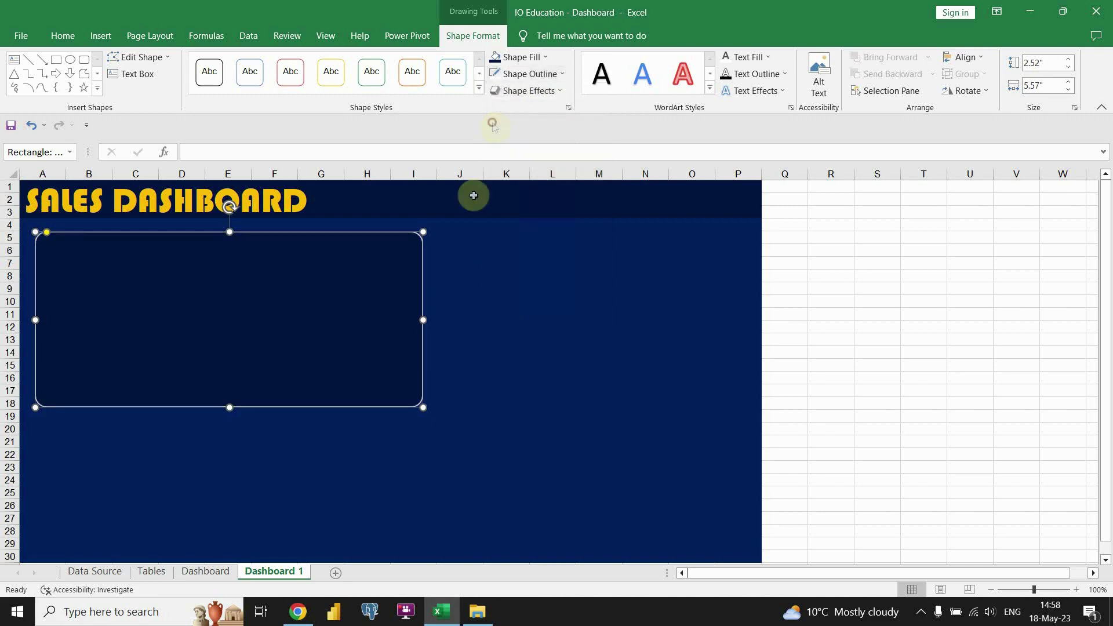
pyautogui.click(461, 272)
pyautogui.click(400, 268)
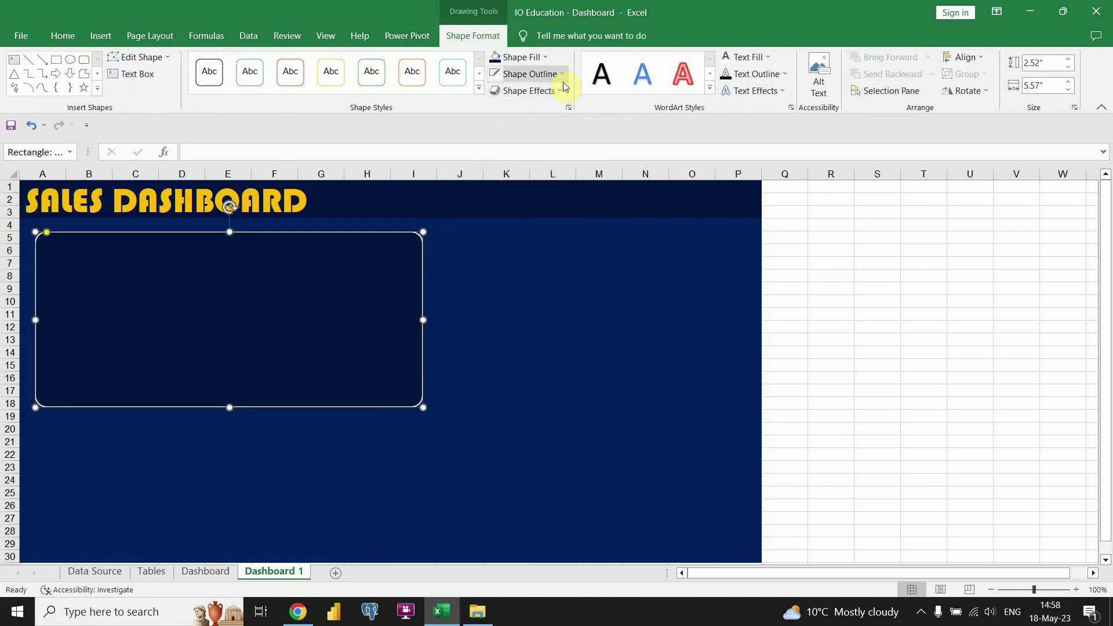
pyautogui.click(563, 75)
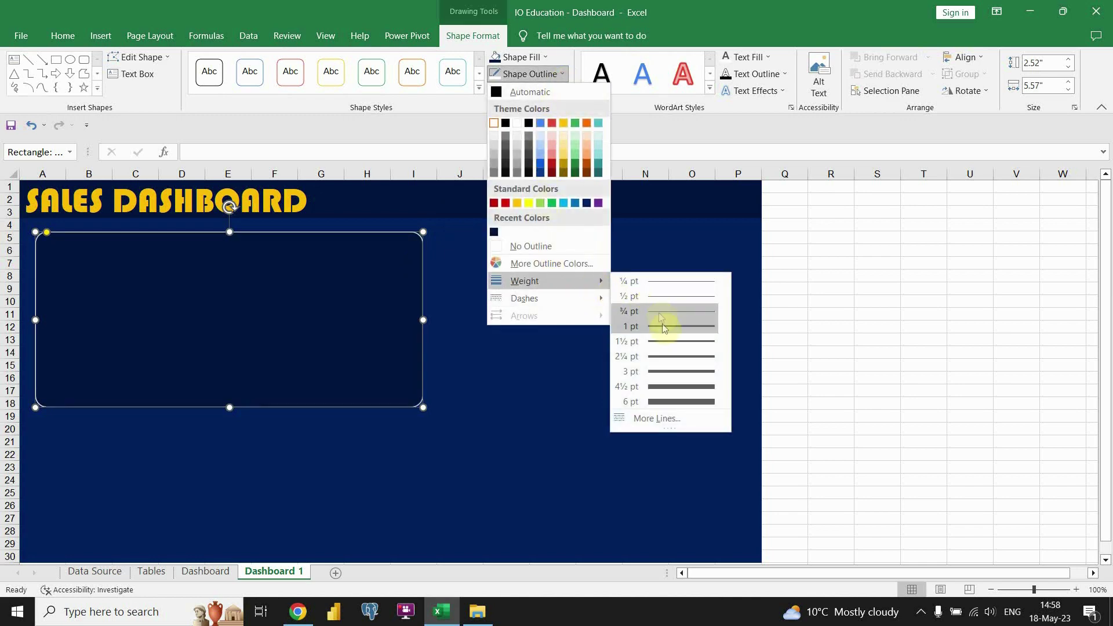
pyautogui.click(663, 295)
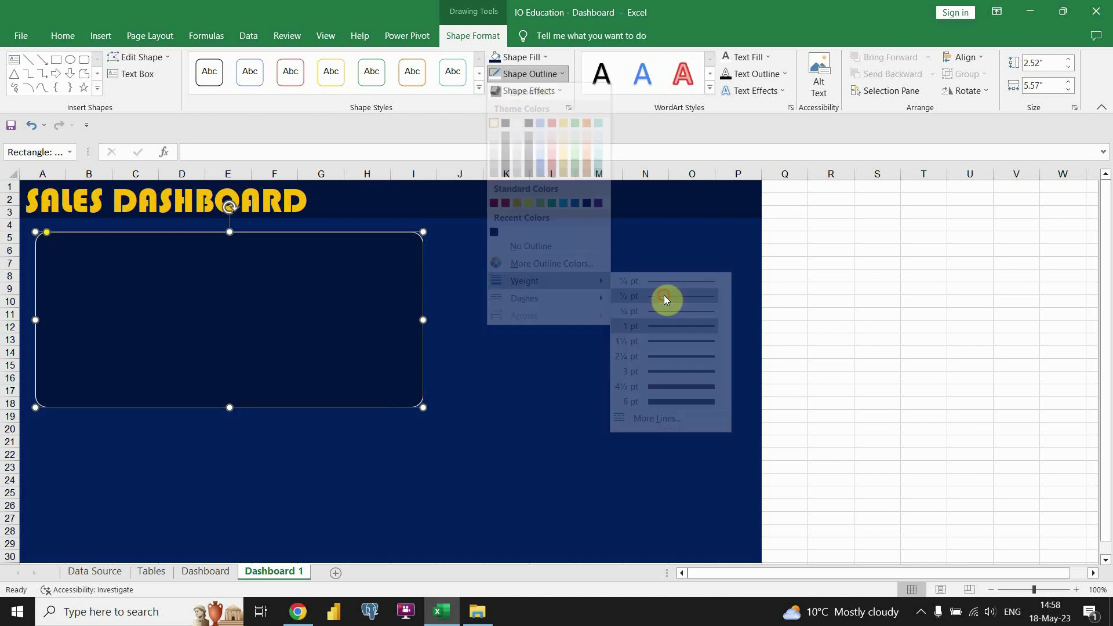
pyautogui.click(522, 306)
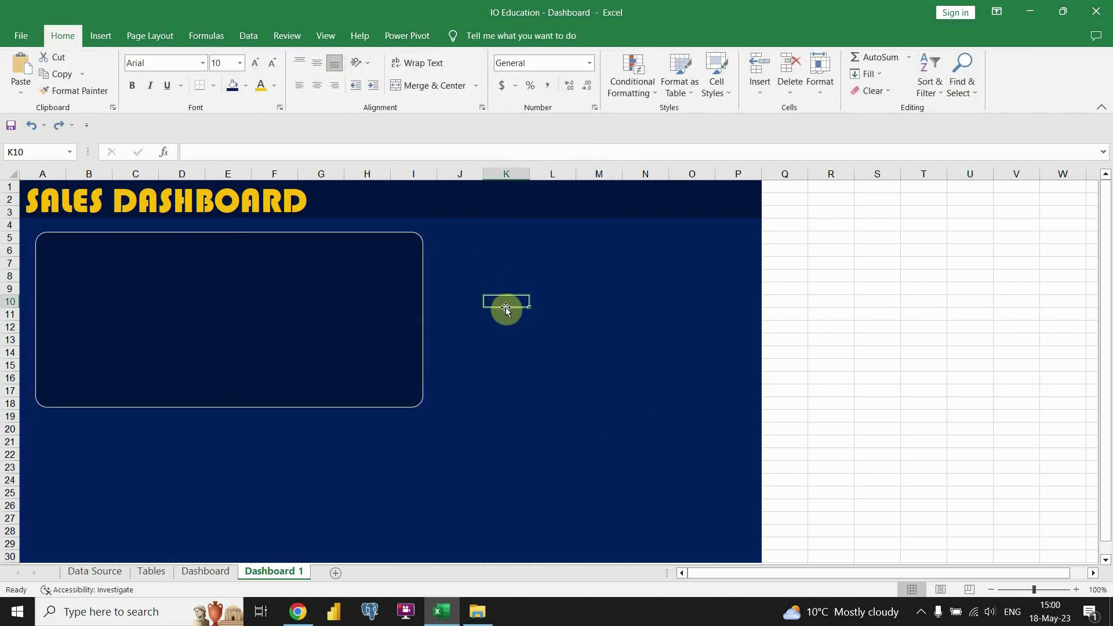
# - Copy the panel beside the original, aligned with it in rows 5–18, and narrow the copy to fit within columns J–P
pyautogui.click(377, 282)
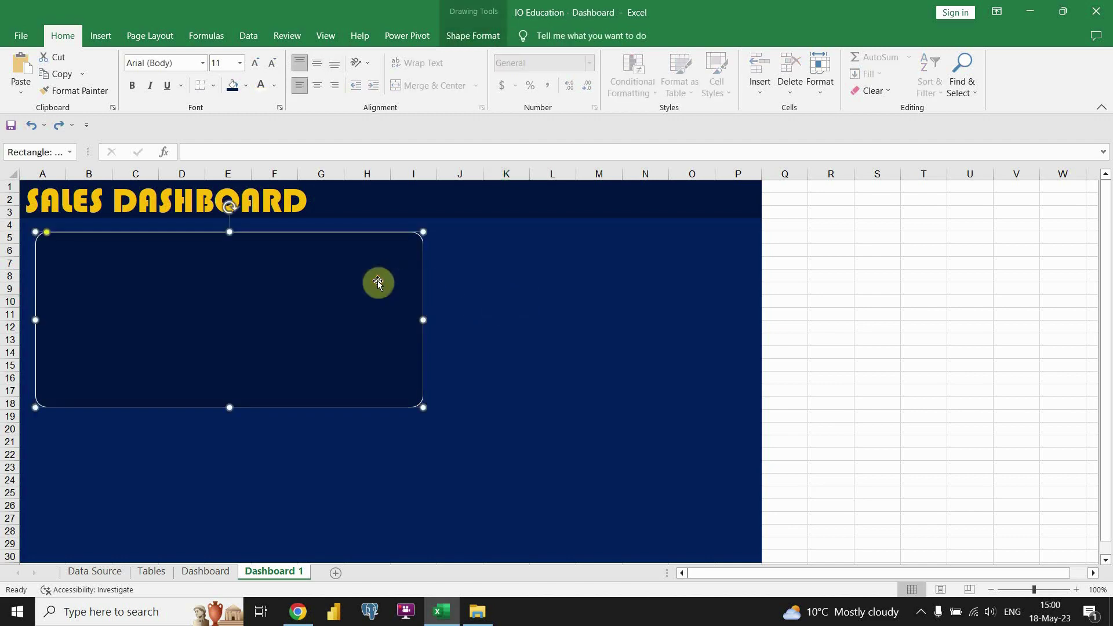
pyautogui.moveTo(373, 281); pyautogui.dragTo(723, 265)
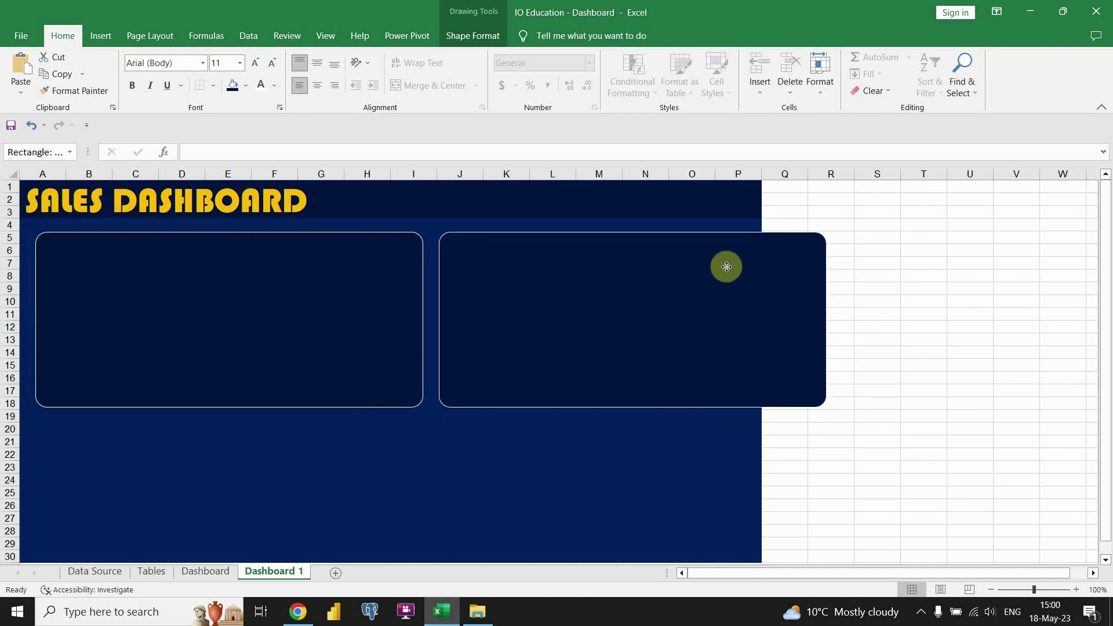
pyautogui.moveTo(827, 319); pyautogui.dragTo(744, 319)
# - Copy a panel below the first one and resize it to span columns A–F, rows 20–29
pyautogui.click(547, 363)
pyautogui.moveTo(546, 363); pyautogui.dragTo(152, 430)
pyautogui.moveTo(187, 375); pyautogui.dragTo(194, 418)
pyautogui.moveTo(335, 485); pyautogui.dragTo(294, 482)
# - Copy the lower panel beside itself and stretch the copy to span columns G–P
pyautogui.moveTo(218, 446); pyautogui.dragTo(449, 447)
pyautogui.moveTo(513, 485); pyautogui.dragTo(744, 492)
pyautogui.moveTo(267, 485); pyautogui.dragTo(300, 486)
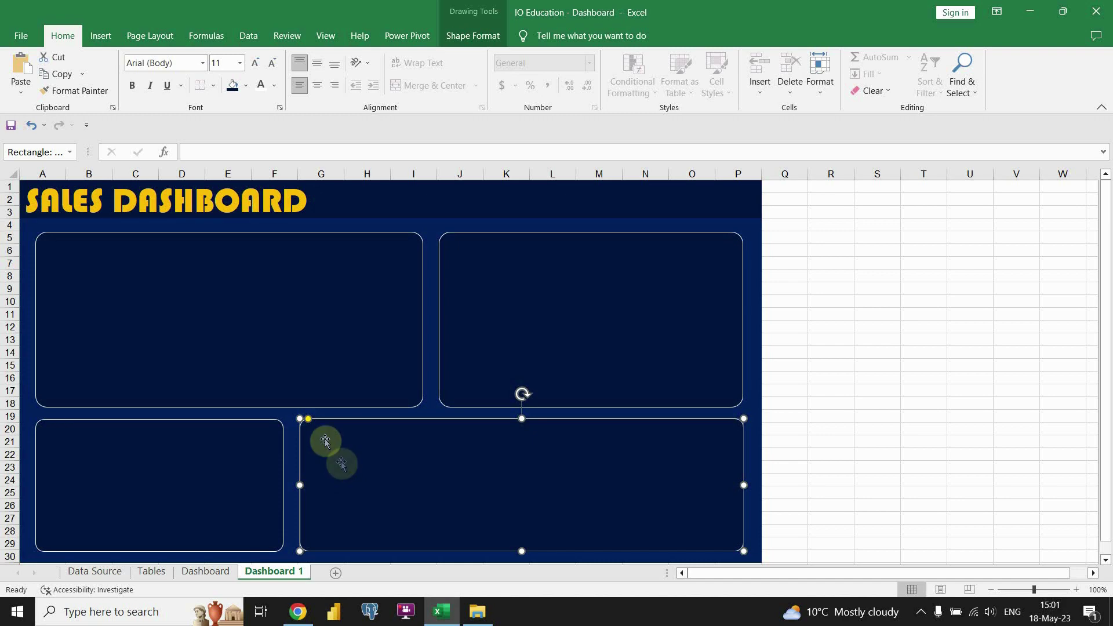
# - Add a text box about 1.31" wide and 0.3" high reading "Sales by State" in the first panel
pyautogui.click(101, 36)
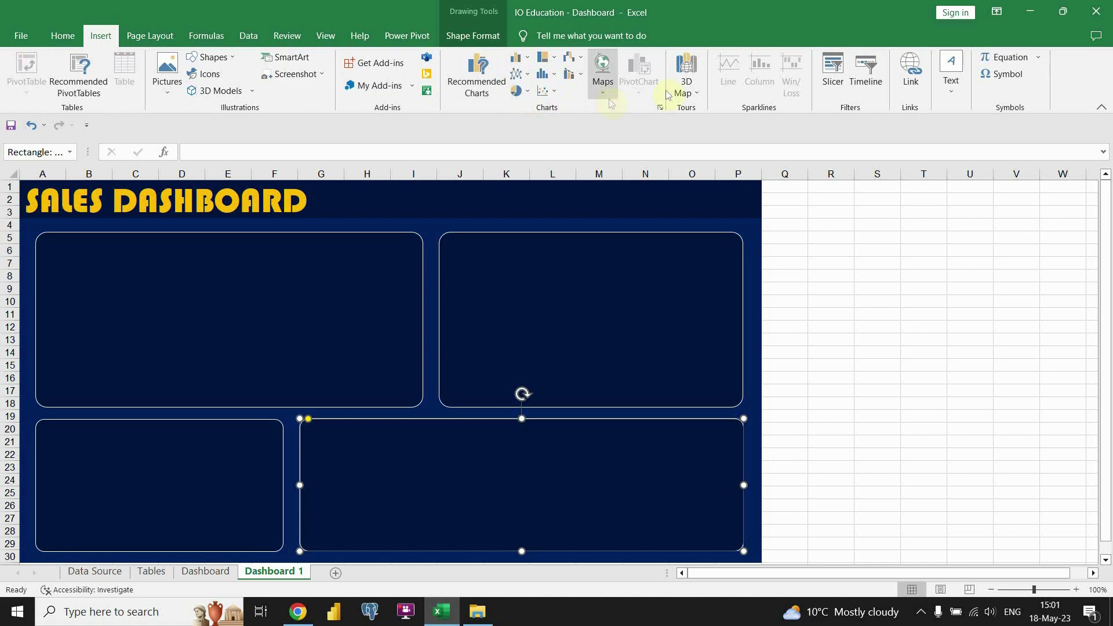
pyautogui.click(949, 86)
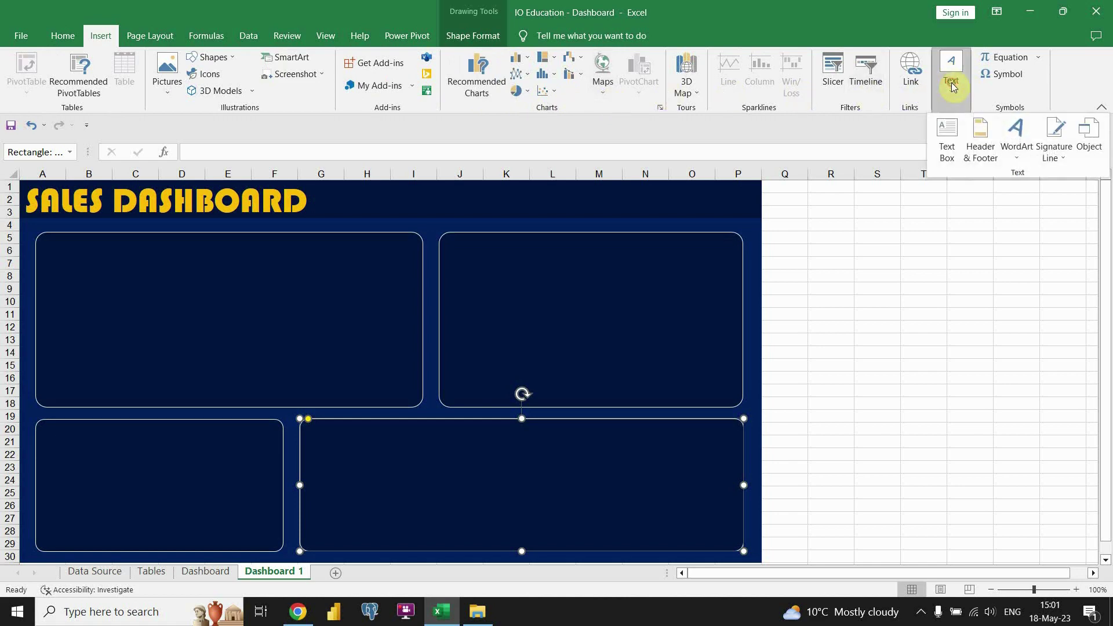
pyautogui.click(947, 141)
pyautogui.moveTo(144, 247); pyautogui.dragTo(259, 295)
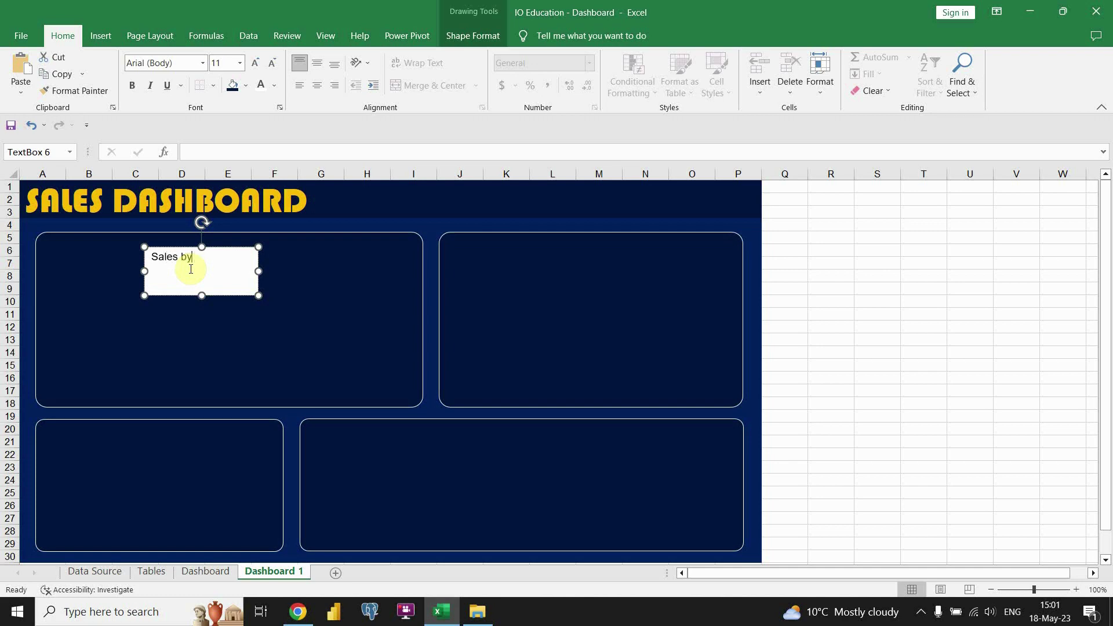
pyautogui.moveTo(202, 297); pyautogui.dragTo(236, 257)
# - Center the "Sales by State" text, color it white and make it bold
pyautogui.tripleClick(219, 260)
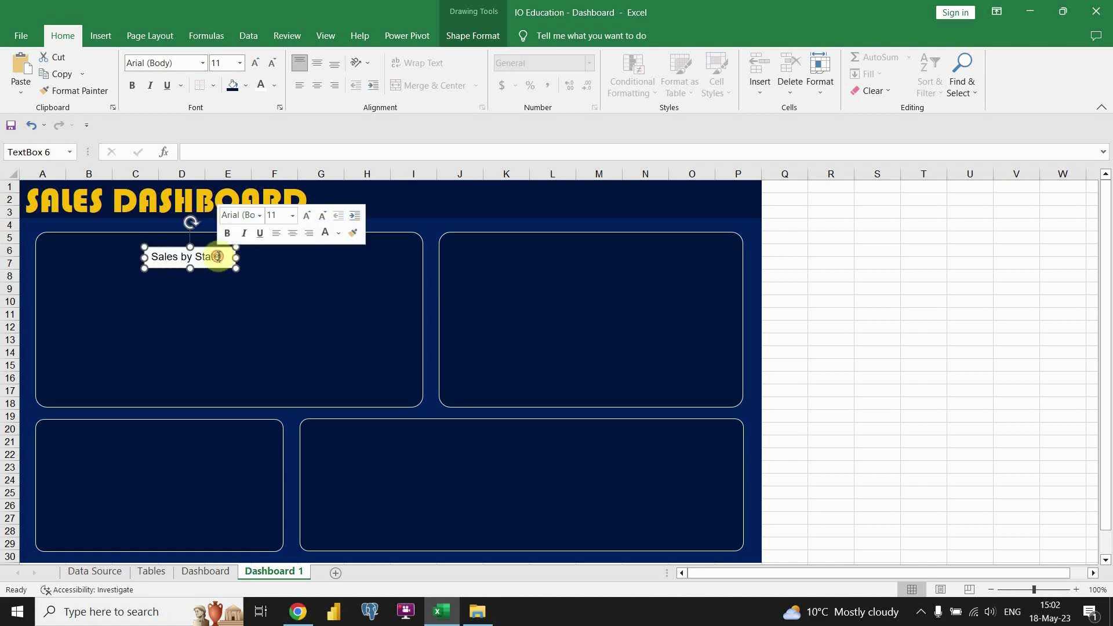
pyautogui.click(292, 233)
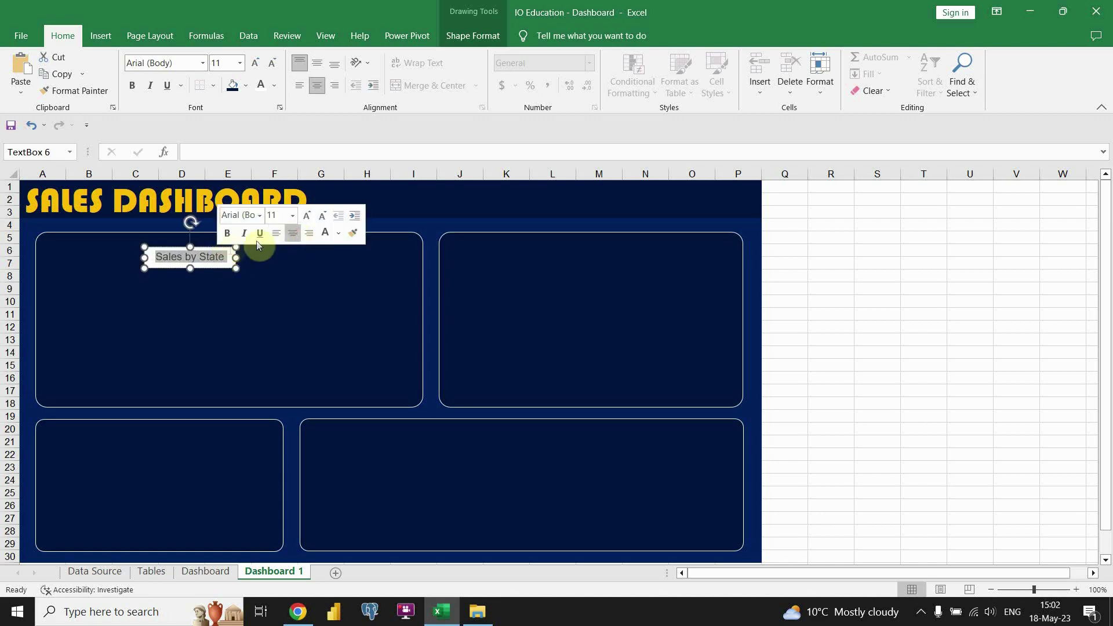
pyautogui.click(338, 233)
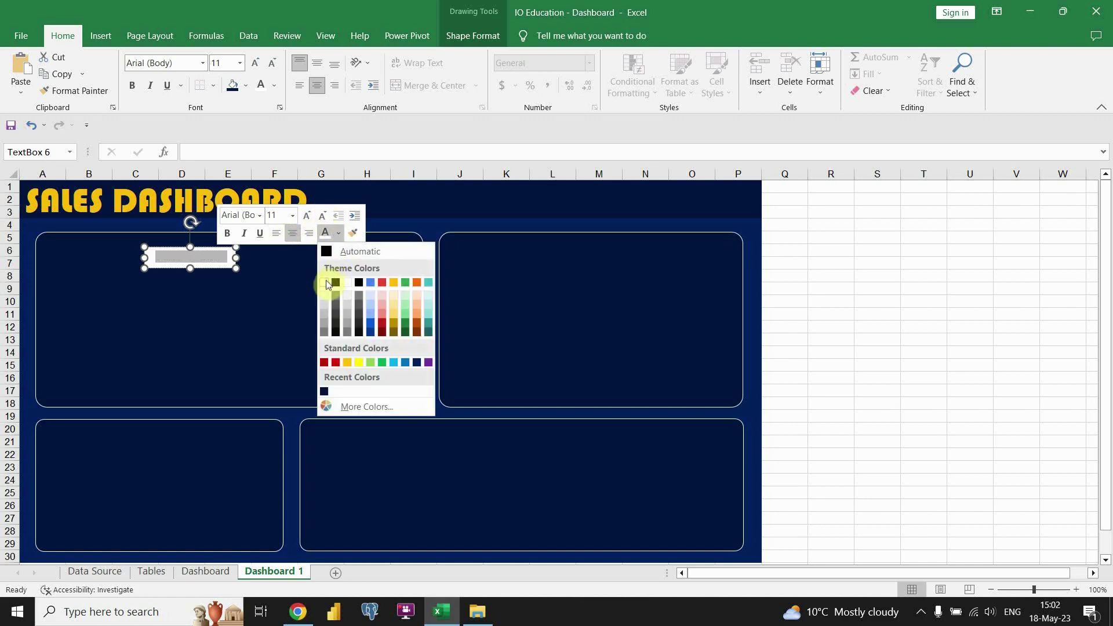
pyautogui.click(326, 283)
pyautogui.click(227, 234)
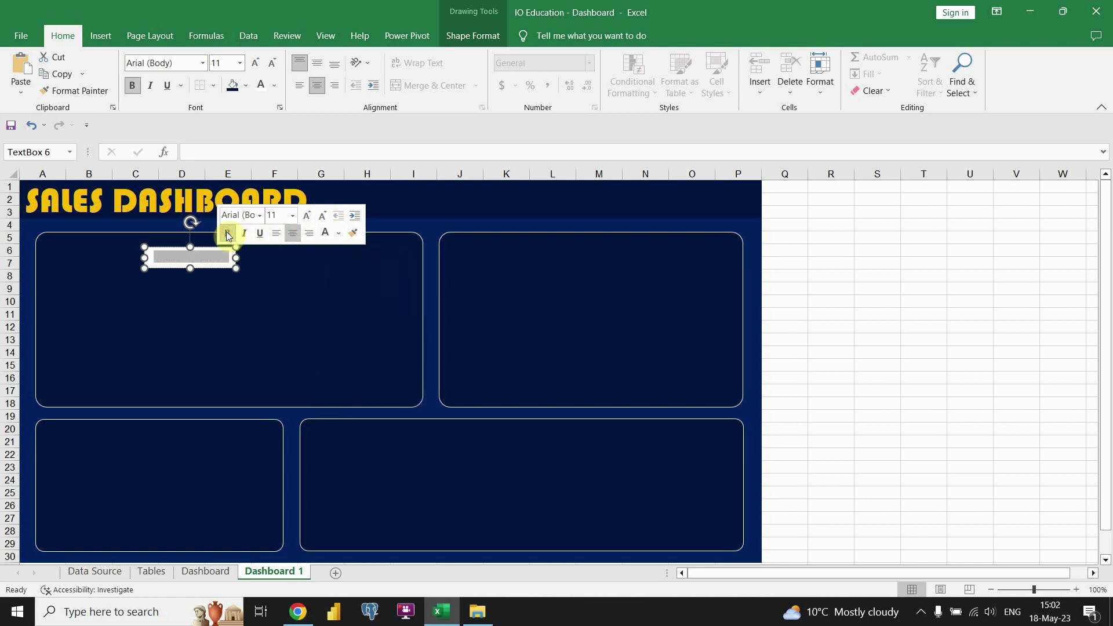
# - Remove the fill and outline from the "Sales by State" text box
pyautogui.click(477, 40)
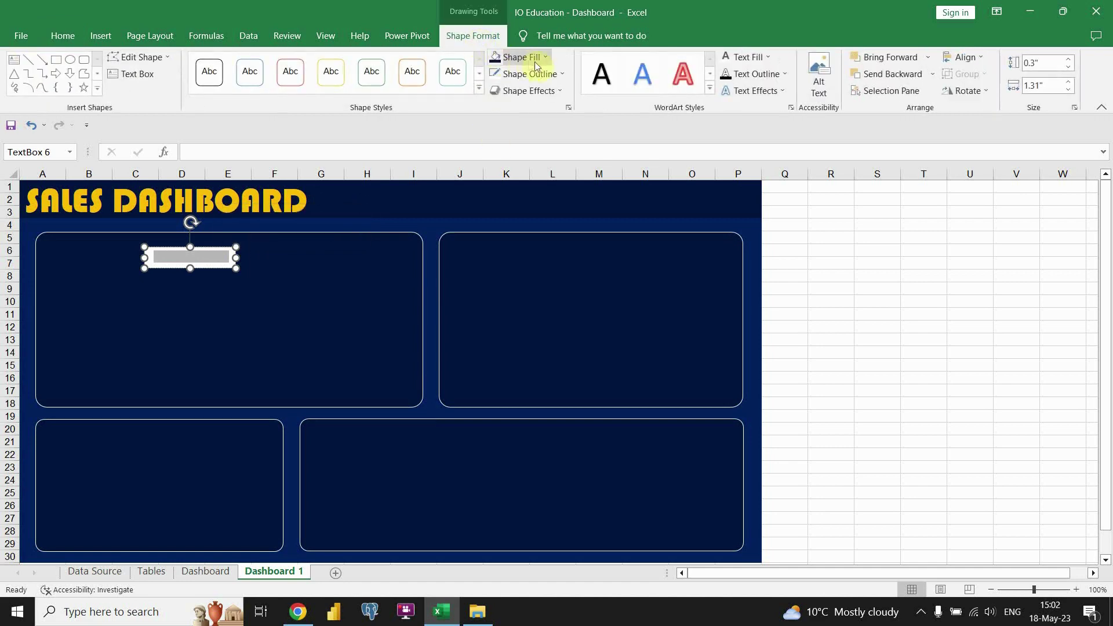
pyautogui.click(545, 58)
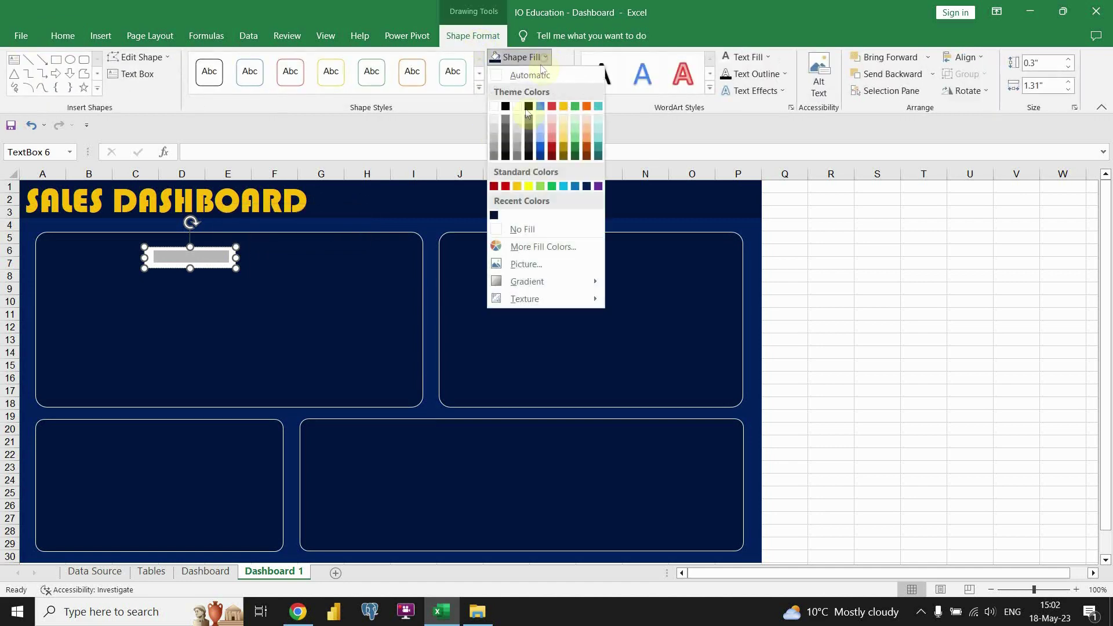
pyautogui.click(523, 229)
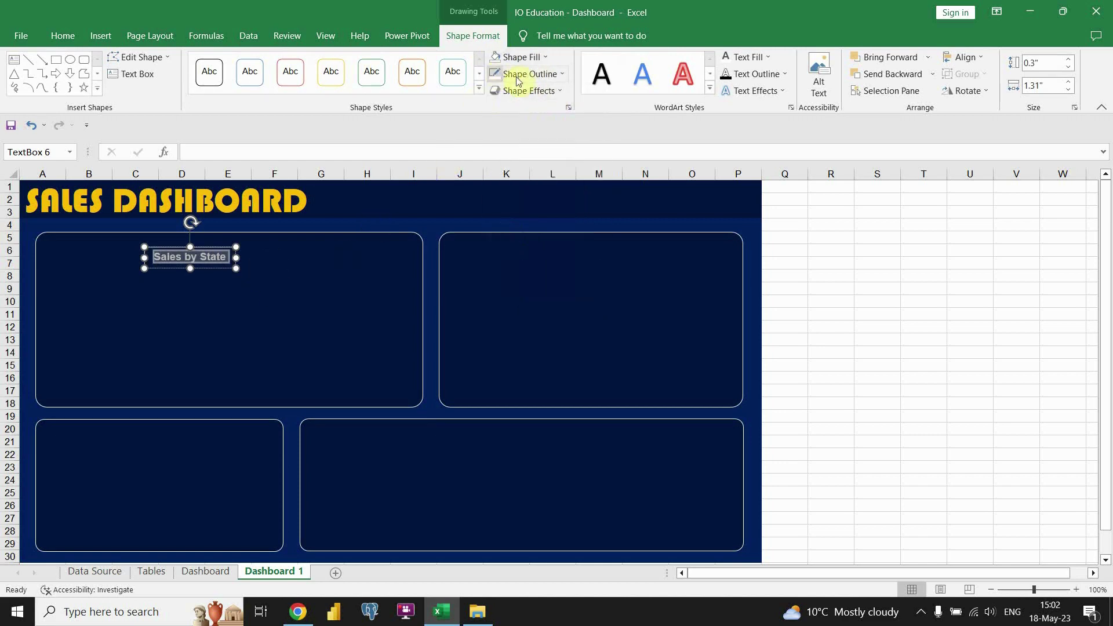
pyautogui.click(552, 74)
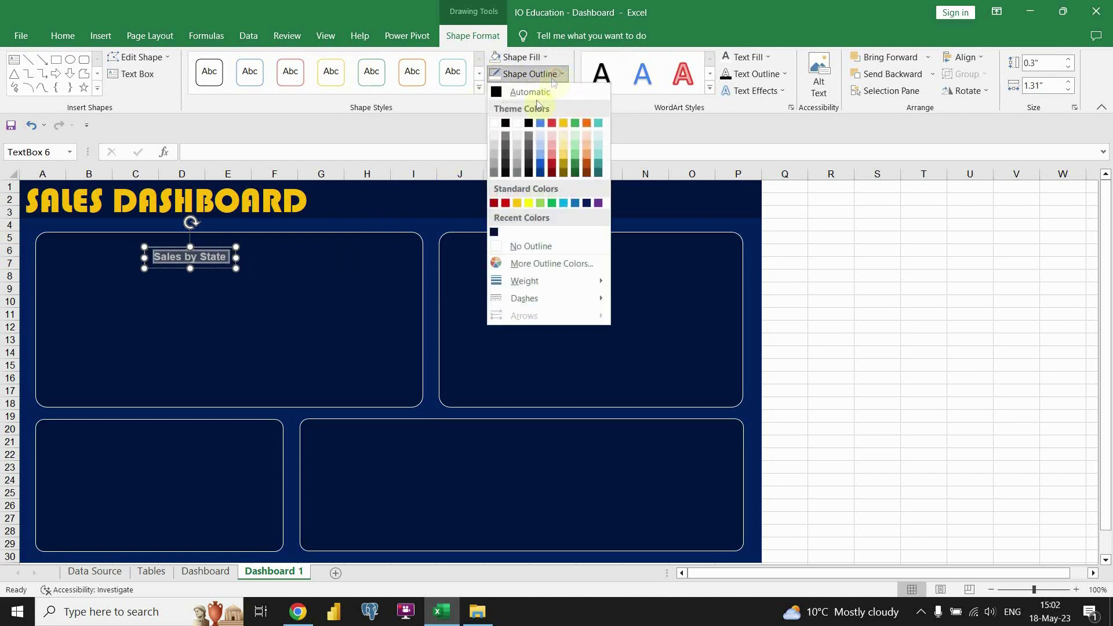
pyautogui.click(515, 247)
pyautogui.click(258, 280)
# - Move the "Sales by State" label to the panel's upper edge around columns B–C, set its font size to 14 and widen it to about 1.53"
pyautogui.click(220, 258)
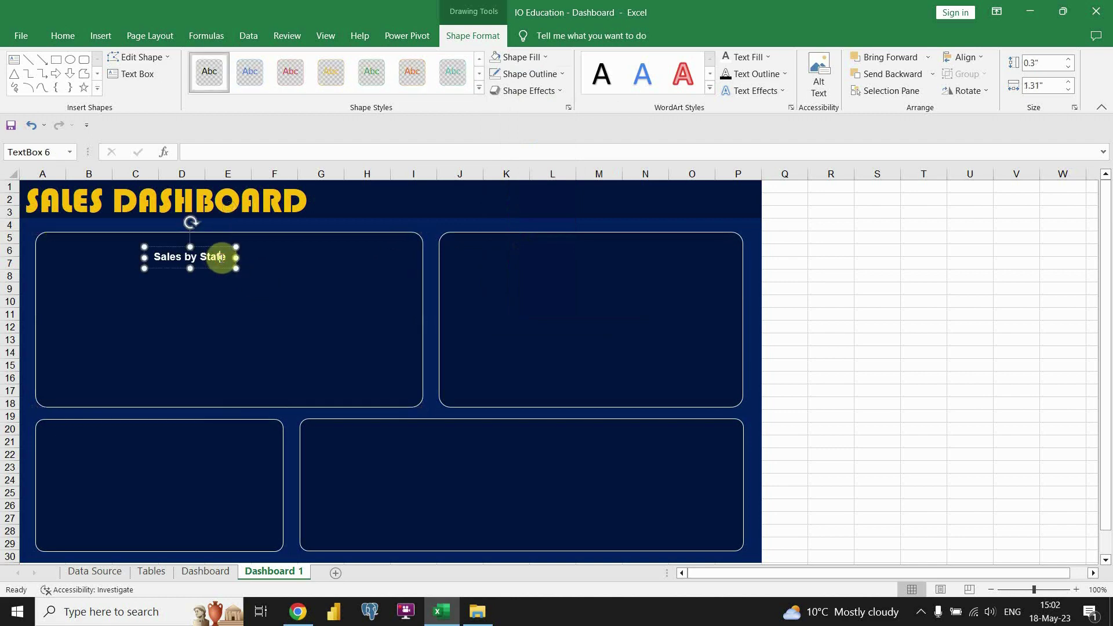
pyautogui.moveTo(207, 248); pyautogui.dragTo(142, 239)
pyautogui.tripleClick(143, 243)
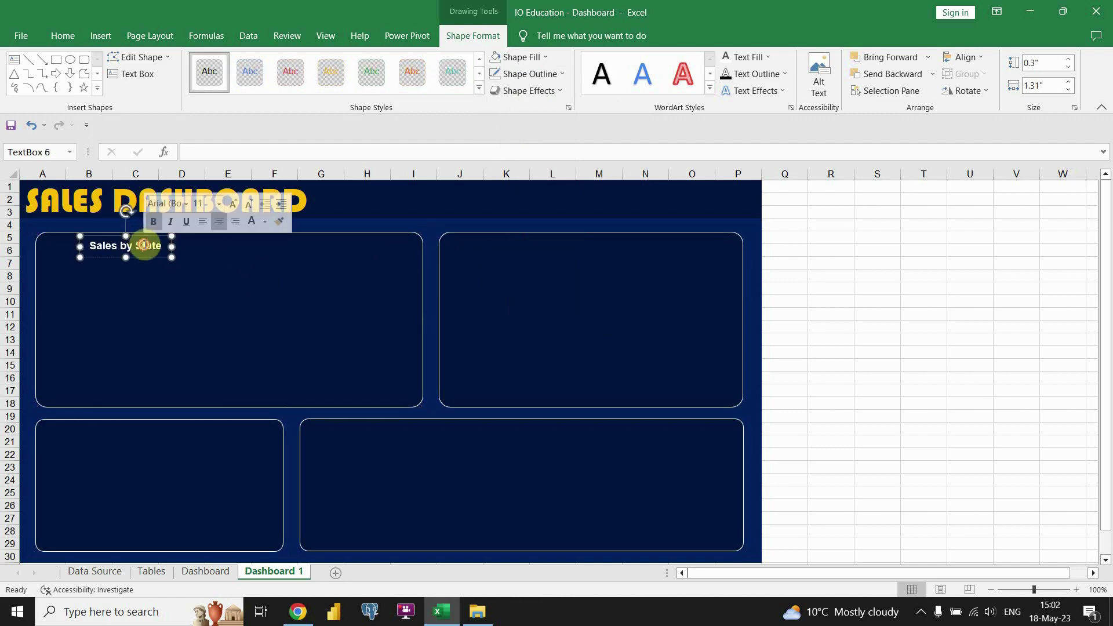
pyautogui.click(220, 204)
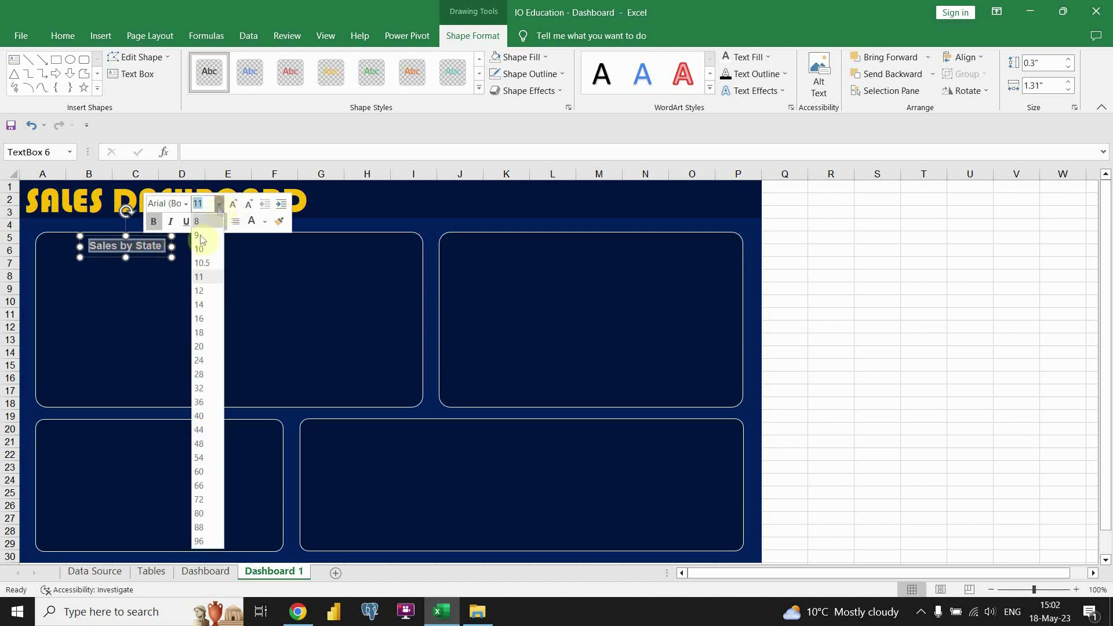
pyautogui.click(203, 304)
pyautogui.moveTo(171, 247); pyautogui.dragTo(187, 248)
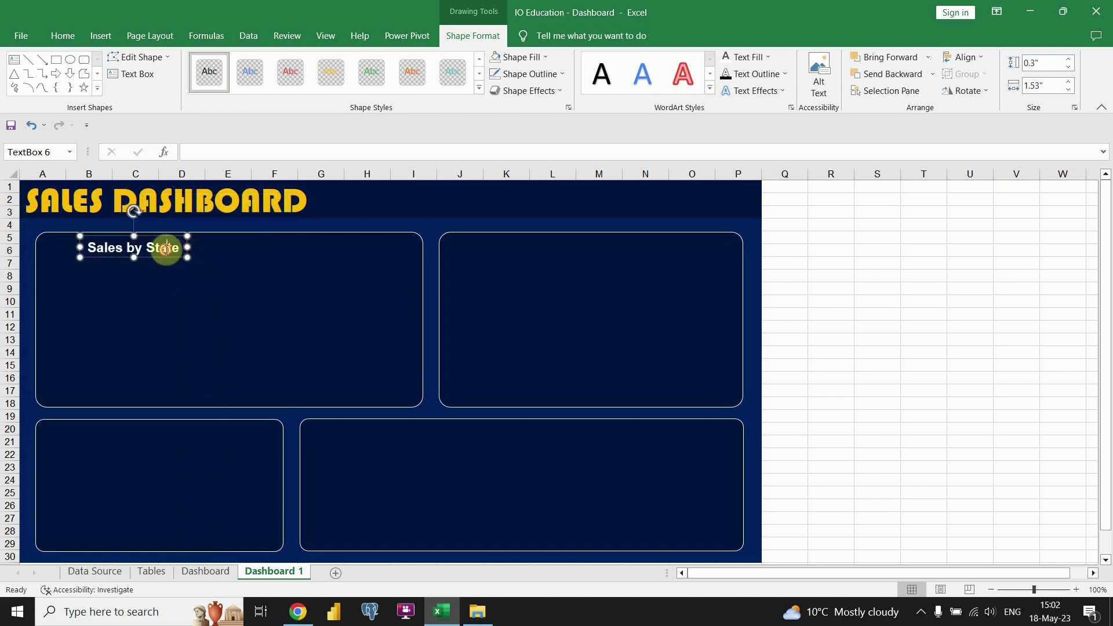
# - Set the "Sales by State" font size to 12 and narrow its text box to about 1.38"
pyautogui.tripleClick(165, 248)
pyautogui.click(239, 208)
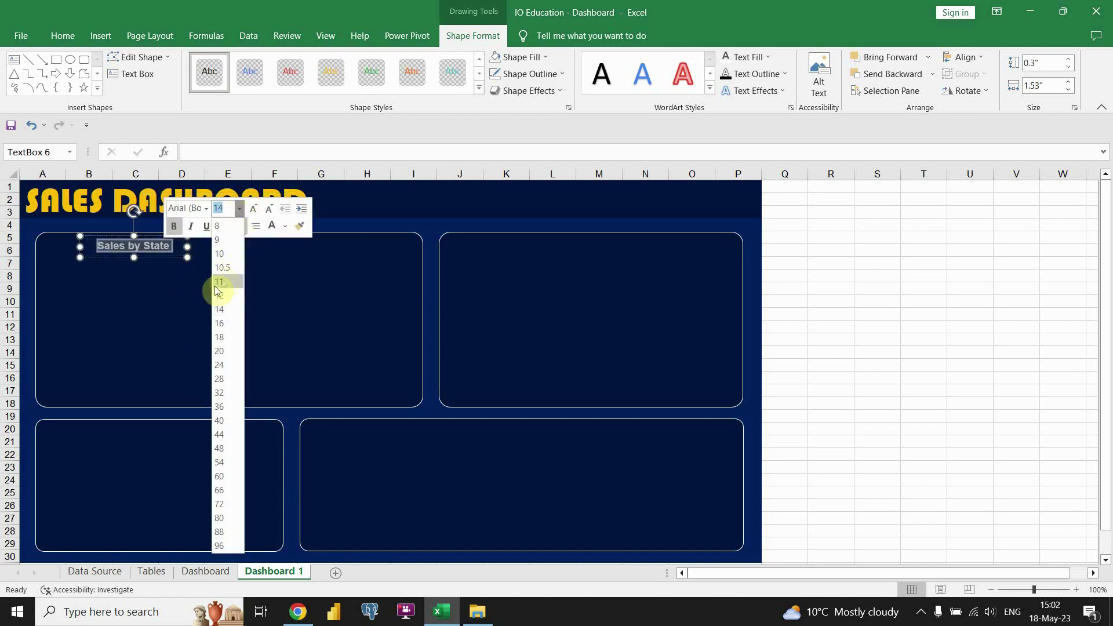
pyautogui.click(218, 292)
pyautogui.click(218, 253)
pyautogui.click(154, 245)
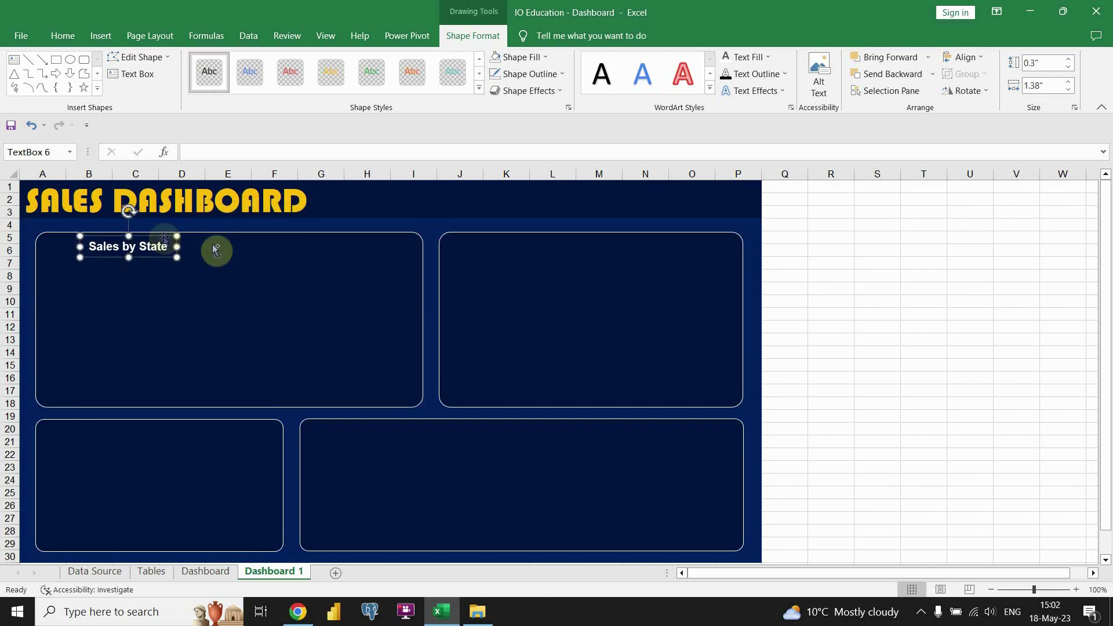
# - Duplicate the "Sales by State" label, place the copy beside it in the same panel and change its text to "Sales by City"
pyautogui.hotkey('ctrl', 'd')
pyautogui.moveTo(205, 248); pyautogui.dragTo(293, 243)
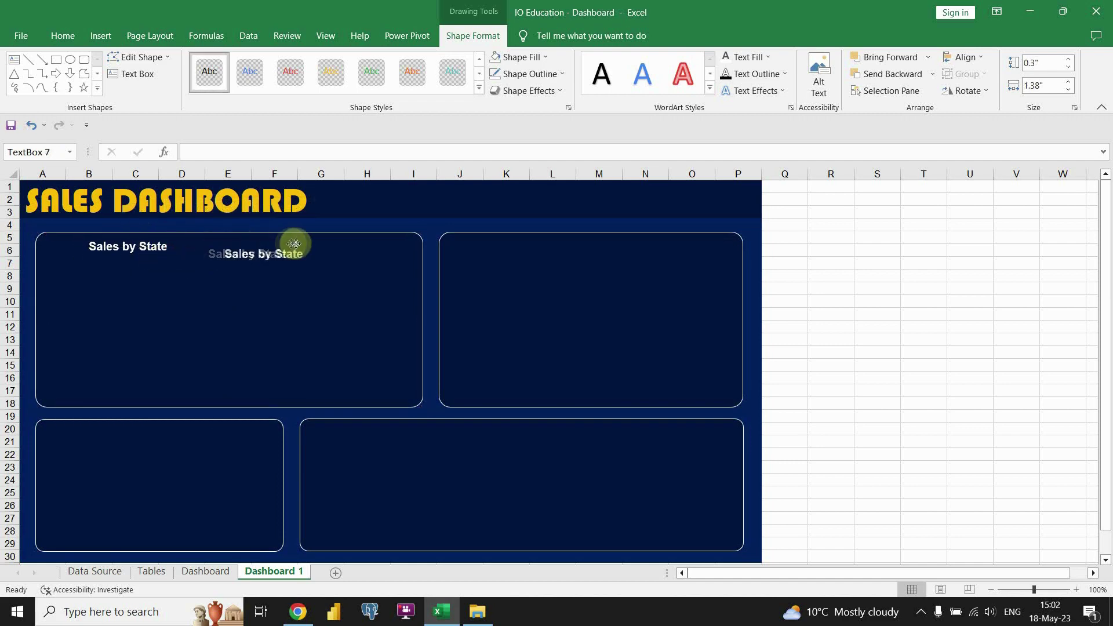
pyautogui.doubleClick(294, 255)
pyautogui.write('City')
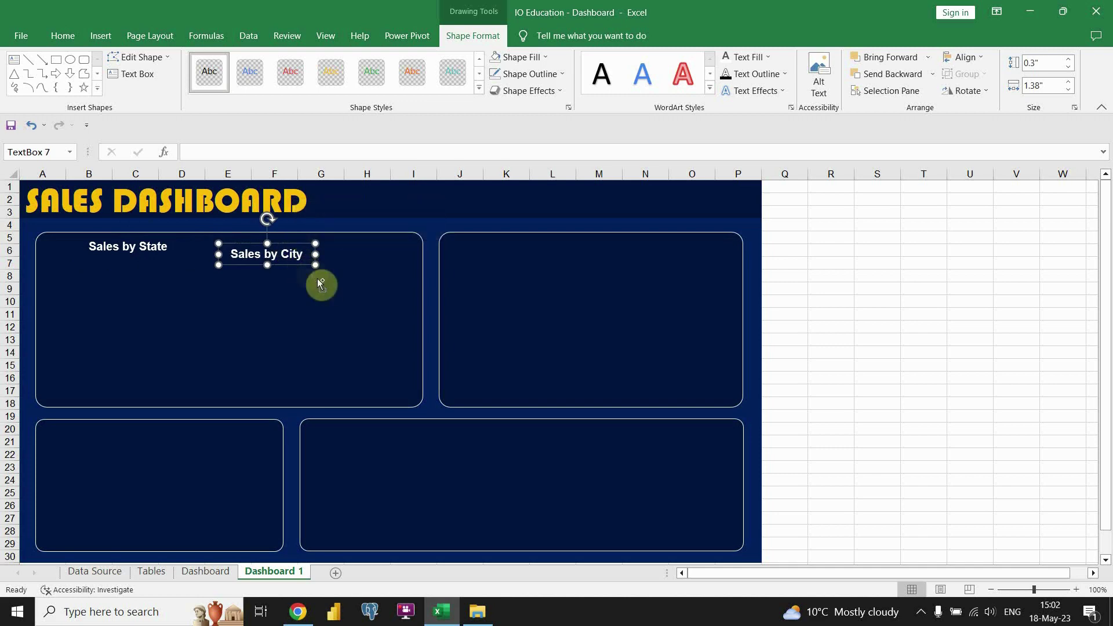
# - Duplicate the "Sales by City" label onto the second upper panel, change its text to "Sales by Subcategory" and widen it to about 1.98"
pyautogui.hotkey('ctrl', 'd')
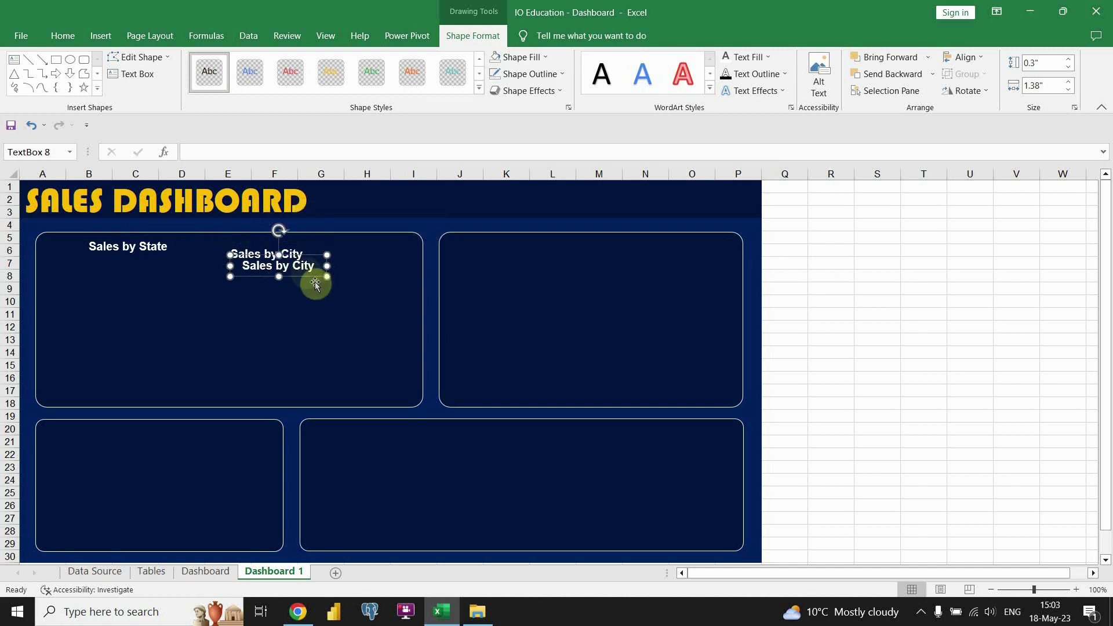
pyautogui.moveTo(314, 266); pyautogui.dragTo(613, 234)
pyautogui.doubleClick(603, 243)
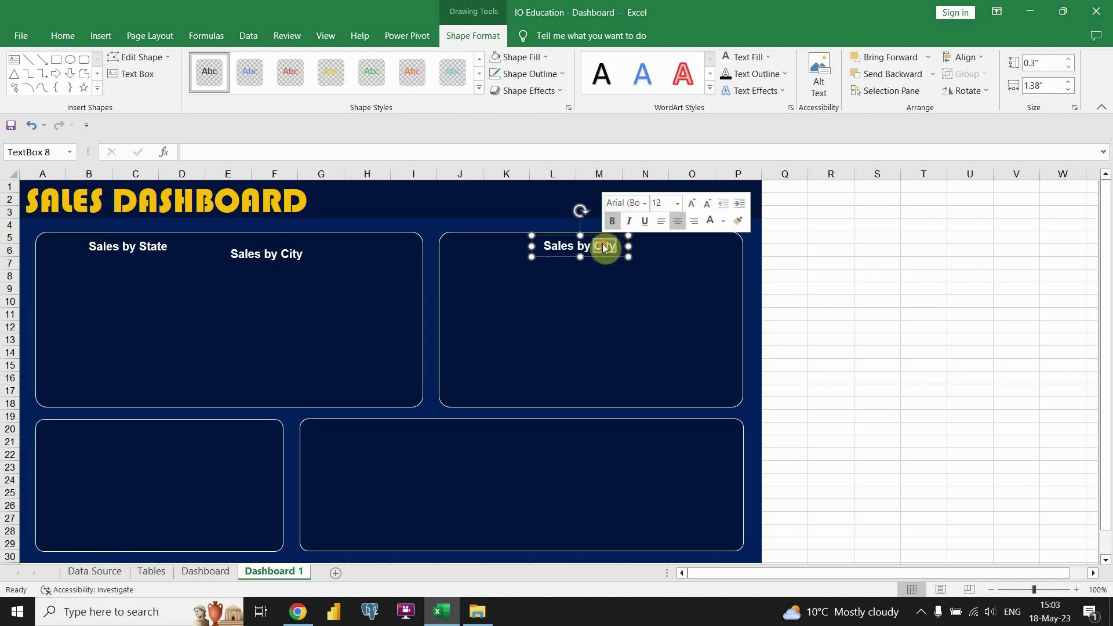
pyautogui.write('Subca')
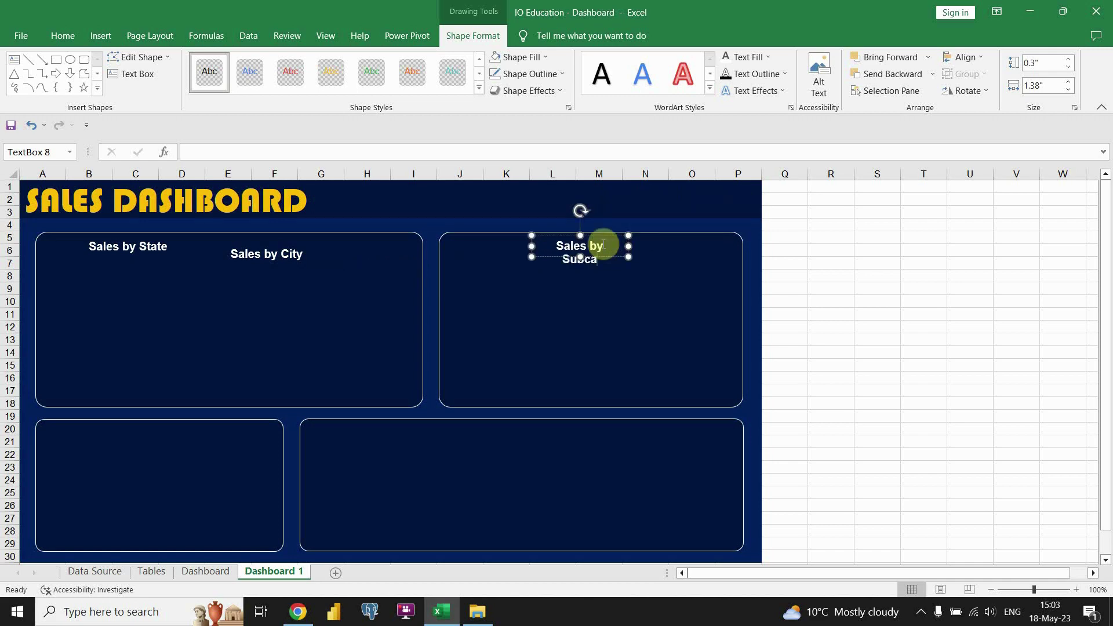
pyautogui.write('tegory')
pyautogui.moveTo(629, 246); pyautogui.dragTo(670, 246)
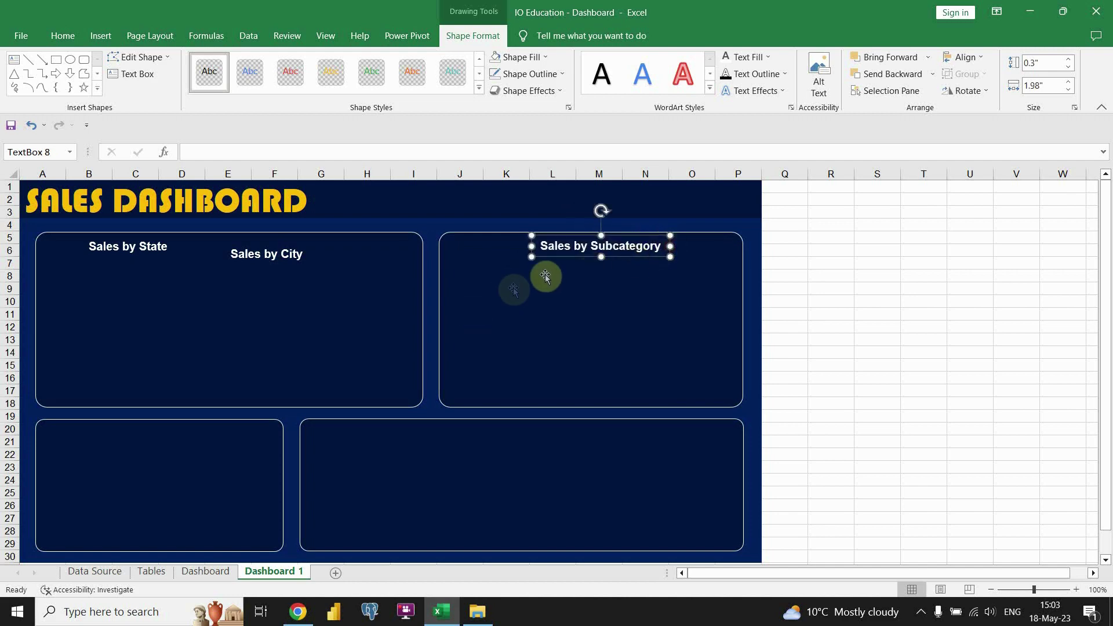
# - Duplicate the "Sales by Subcategory" label onto the smaller lower panel and change its text to "Sales by Segment"
pyautogui.hotkey('ctrl', 'd')
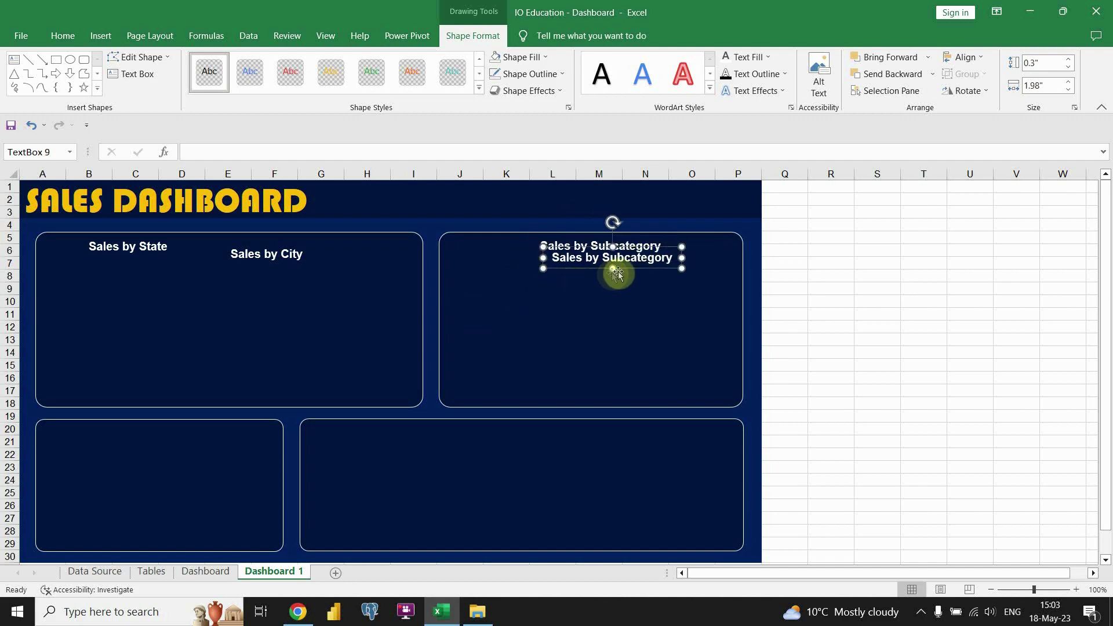
pyautogui.moveTo(629, 270); pyautogui.dragTo(177, 439)
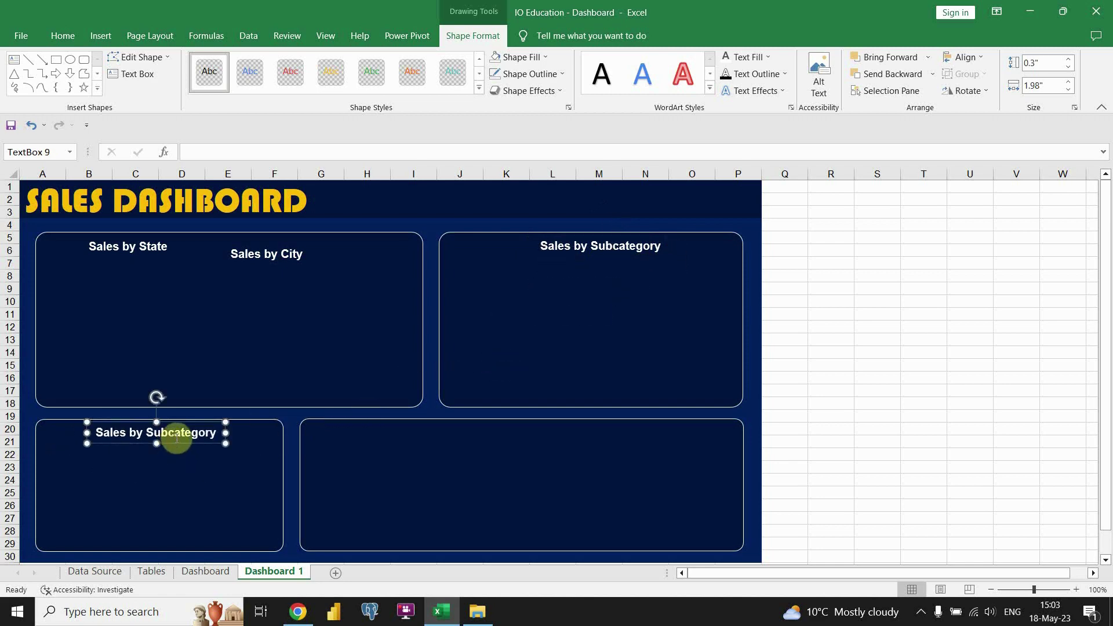
pyautogui.write('Segment')
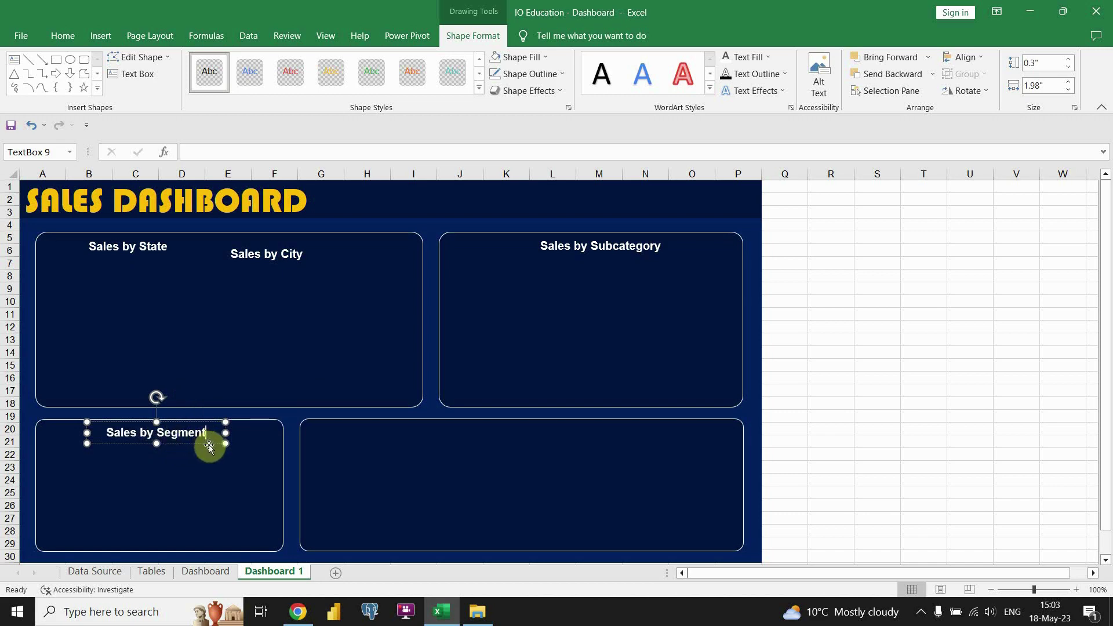
# - Duplicate the "Sales by Segment" label onto the wide lower panel and change its text to "Sales by Category"
pyautogui.moveTo(210, 443); pyautogui.dragTo(427, 434)
pyautogui.doubleClick(424, 436)
pyautogui.write('Category')
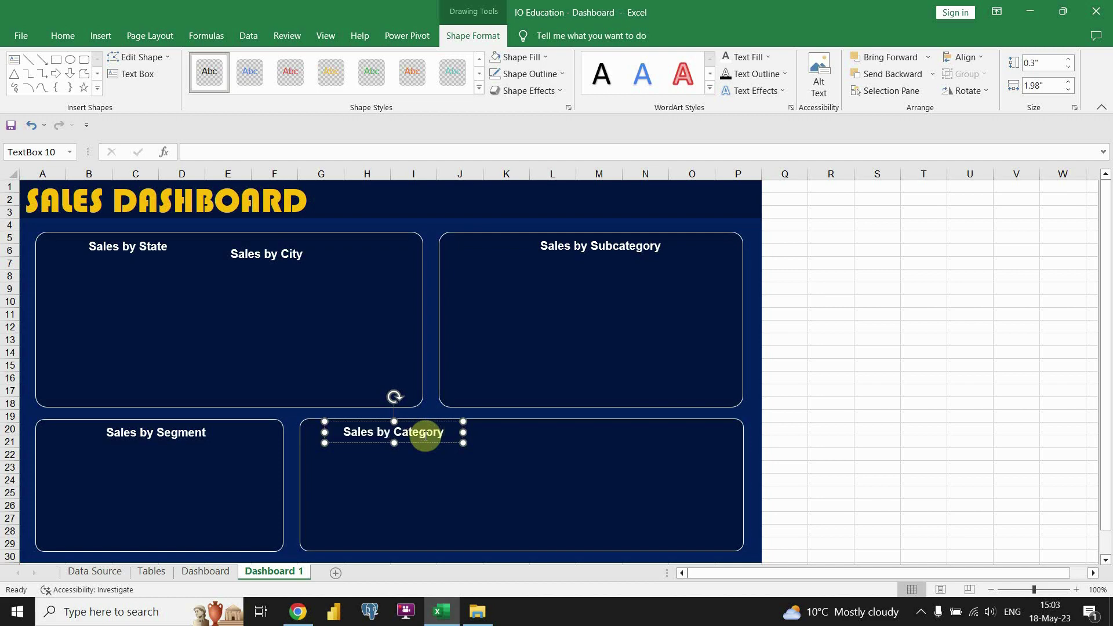
# - Duplicate the "Sales by Category" label, place the copy beside it in the same panel and change its text to "Sales by Region"
pyautogui.moveTo(433, 443); pyautogui.dragTo(552, 437)
pyautogui.doubleClick(454, 454)
pyautogui.write('Region')
pyautogui.click(206, 572)
pyautogui.click(271, 571)
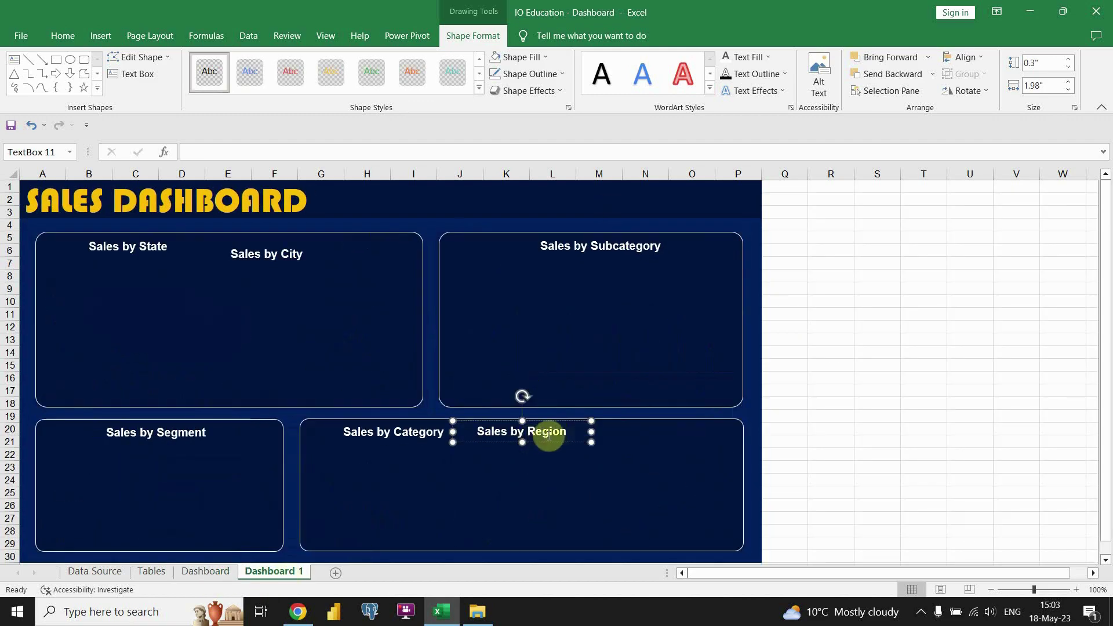
# - Duplicate the "Sales by Region" label, place the copy at the panel's far end and change its text to "Sales by Ship Mode"
pyautogui.moveTo(583, 436); pyautogui.dragTo(704, 425)
pyautogui.doubleClick(685, 431)
pyautogui.write('Ship Mode')
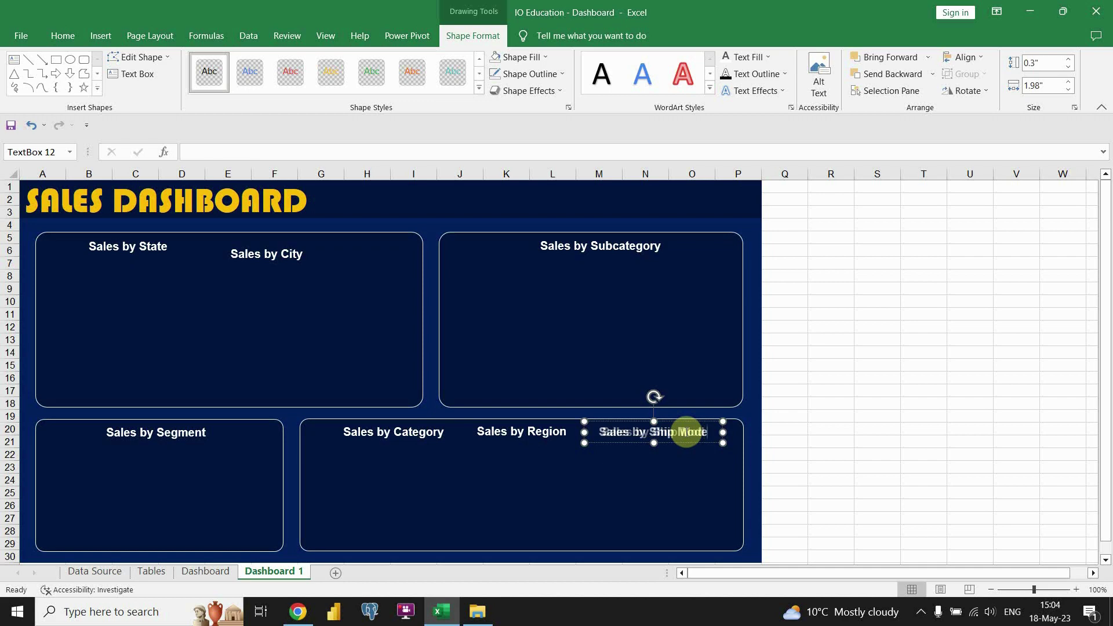
pyautogui.click(566, 478)
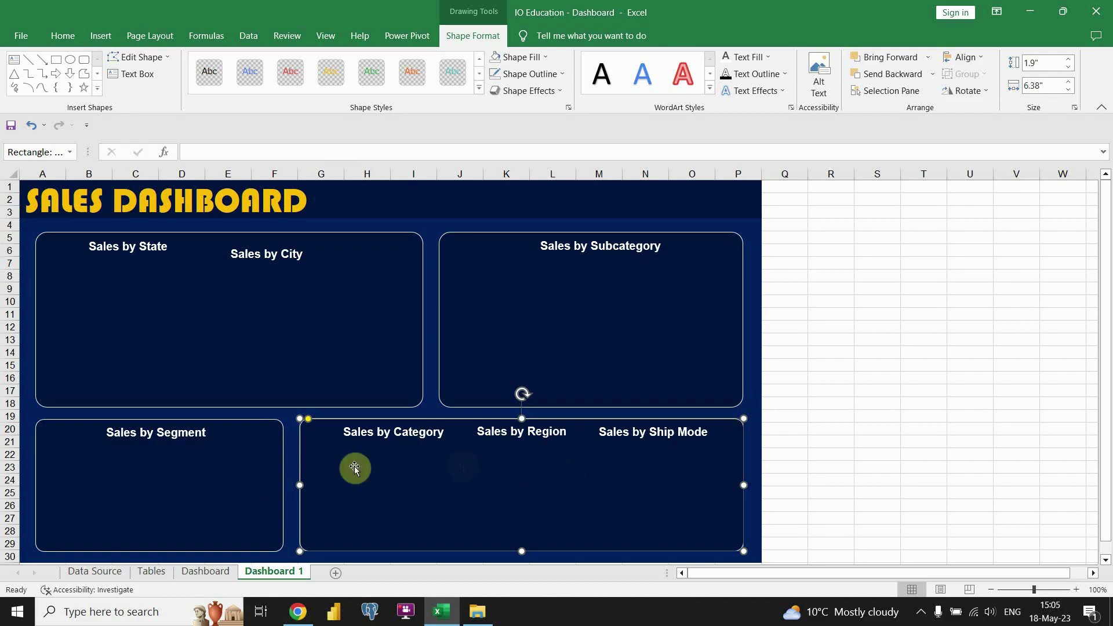
# - Insert a map chart from the Sales by State table, A3:B13, on the Tables sheet
pyautogui.click(152, 573)
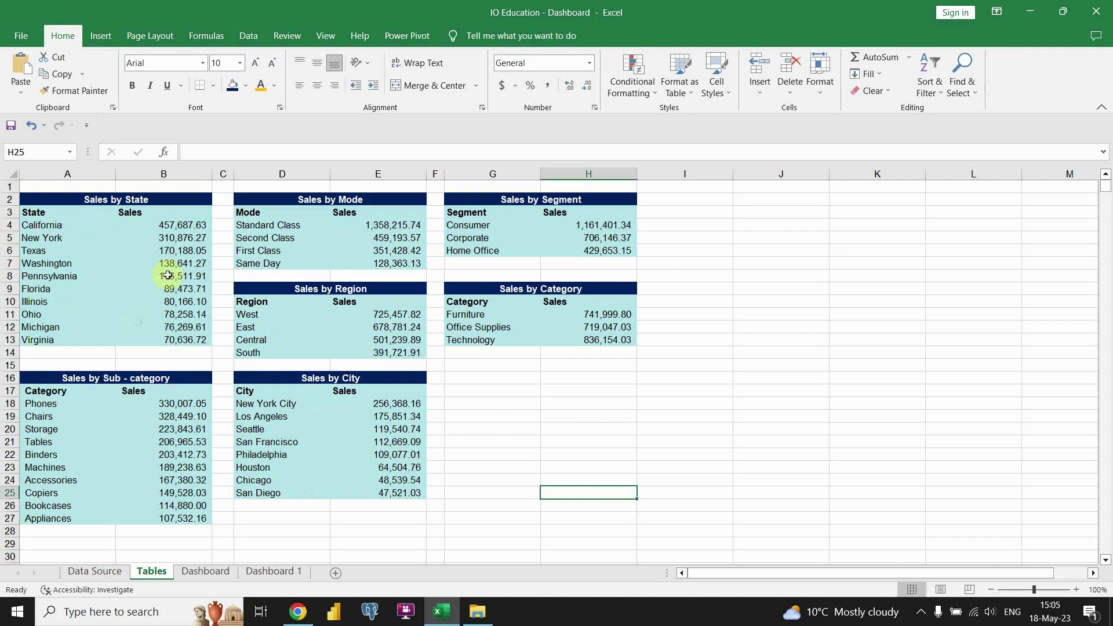
pyautogui.moveTo(51, 211); pyautogui.dragTo(156, 341)
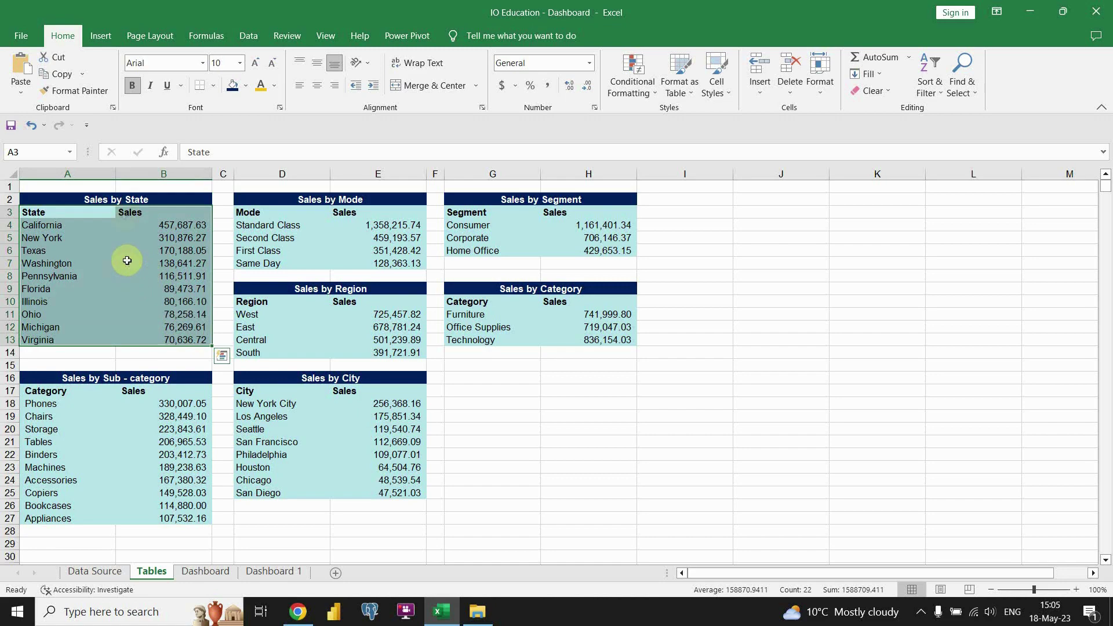
pyautogui.click(101, 38)
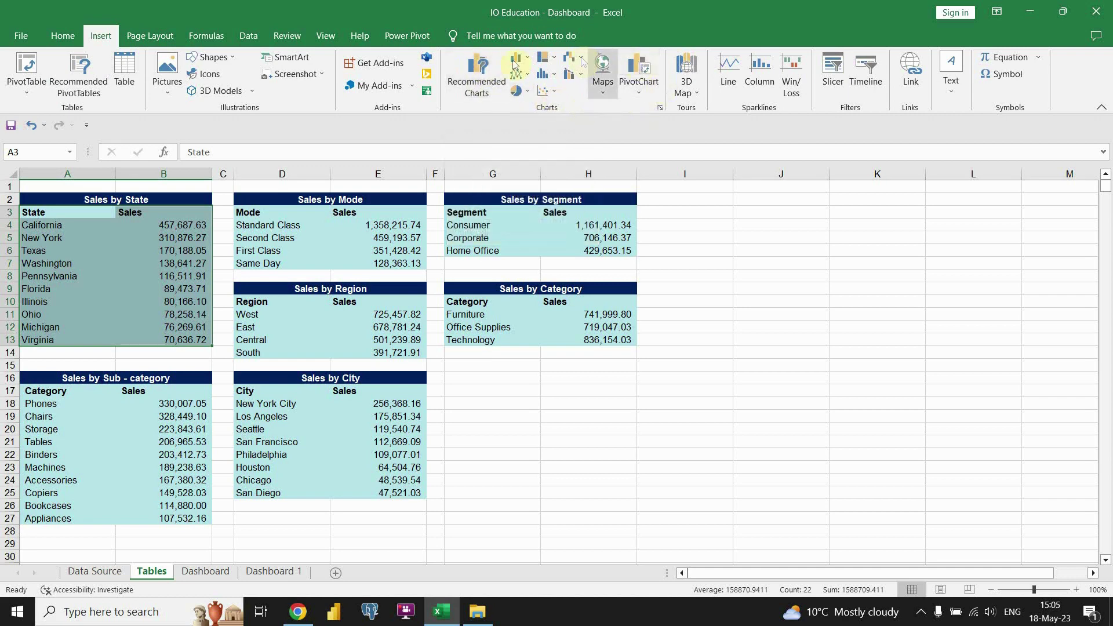
pyautogui.click(605, 89)
pyautogui.click(603, 134)
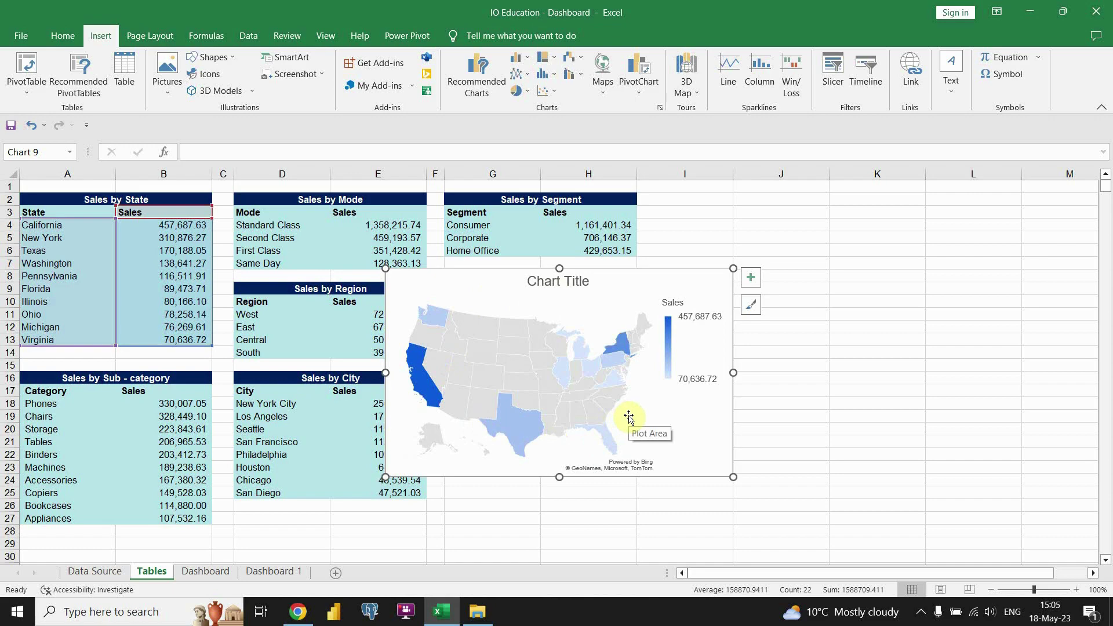
# - Move the state map chart to the Dashboard 1 sheet, shrink it and place it under the "Sales by State" label
pyautogui.press('Delete')
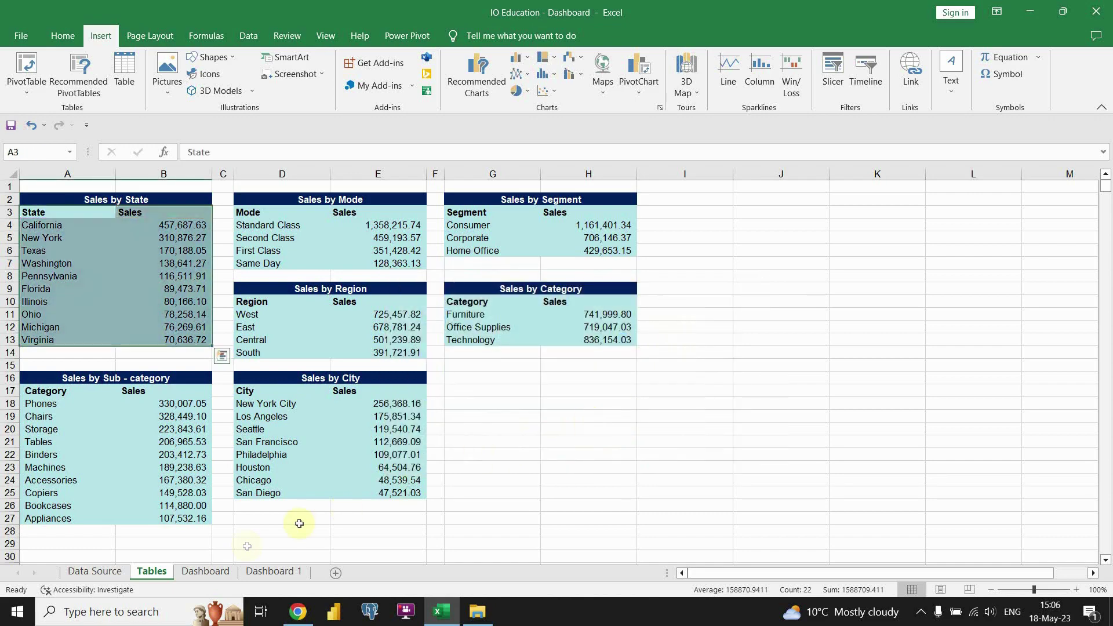
pyautogui.click(255, 572)
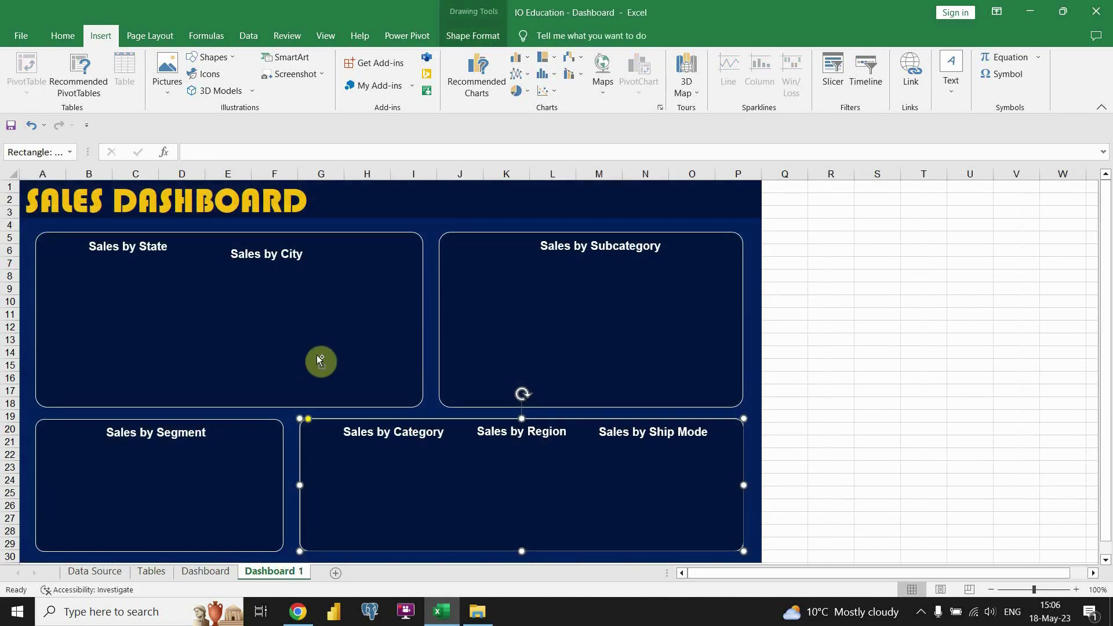
pyautogui.hotkey('ctrl', 'v')
pyautogui.click(440, 448)
pyautogui.click(436, 446)
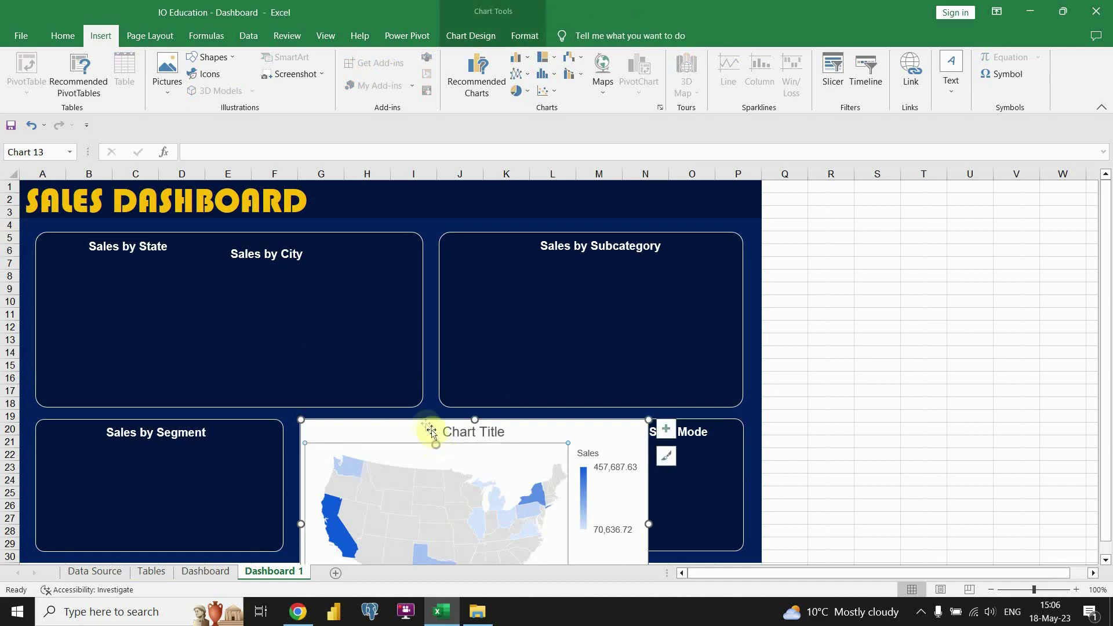
pyautogui.moveTo(428, 424); pyautogui.dragTo(184, 259)
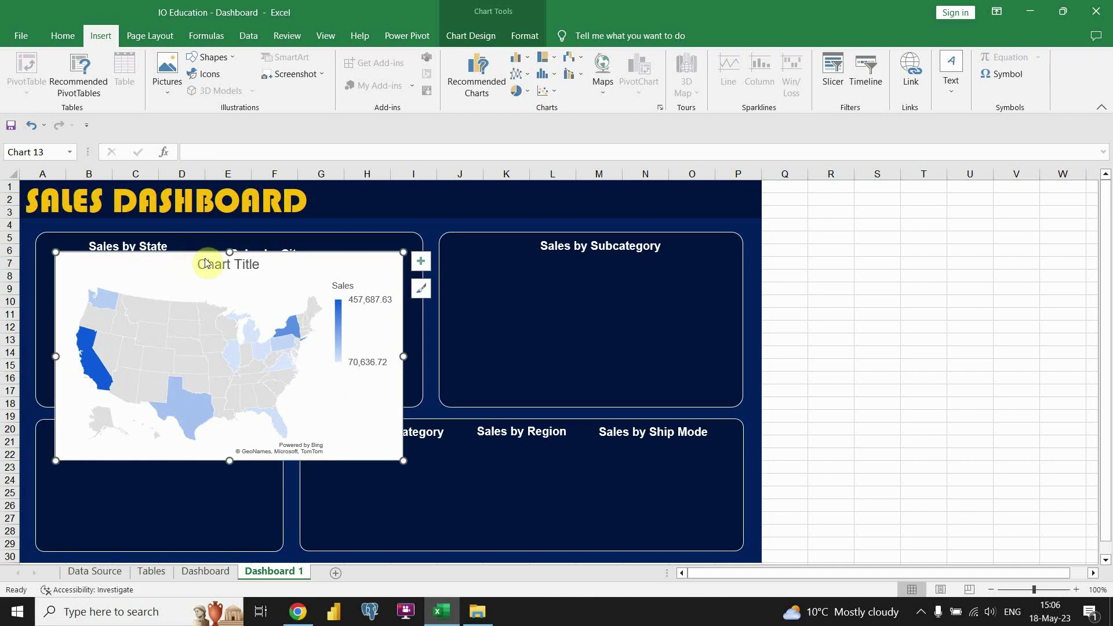
pyautogui.moveTo(383, 264); pyautogui.dragTo(335, 288)
pyautogui.moveTo(261, 288); pyautogui.dragTo(210, 263)
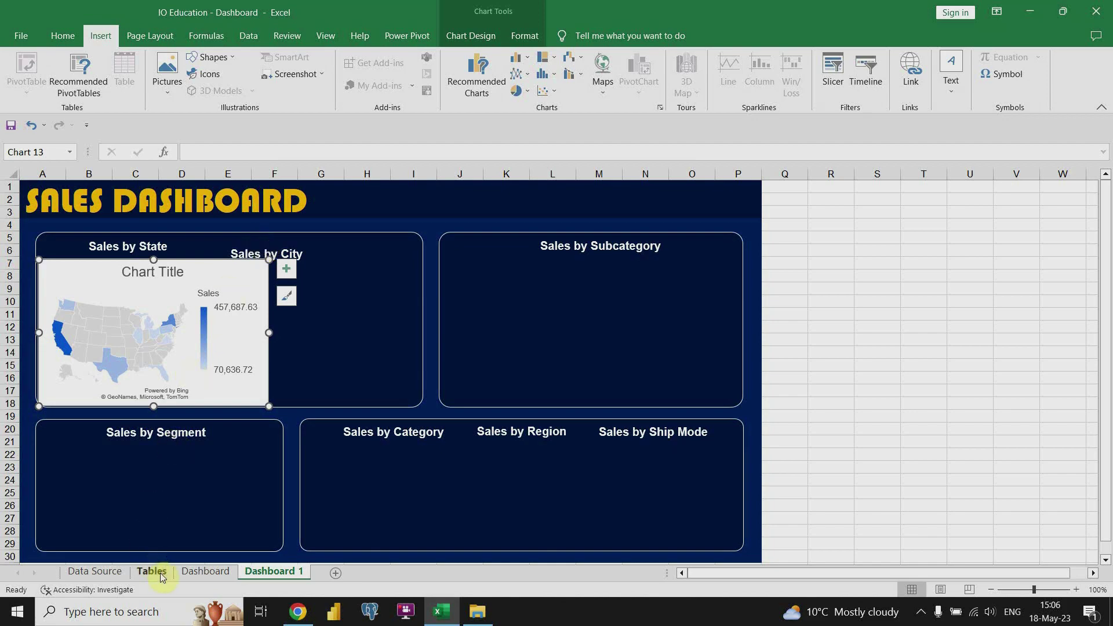
# - Insert a 2-D clustered bar chart from the Sales by City table, D17:E25, on the Tables sheet
pyautogui.click(152, 572)
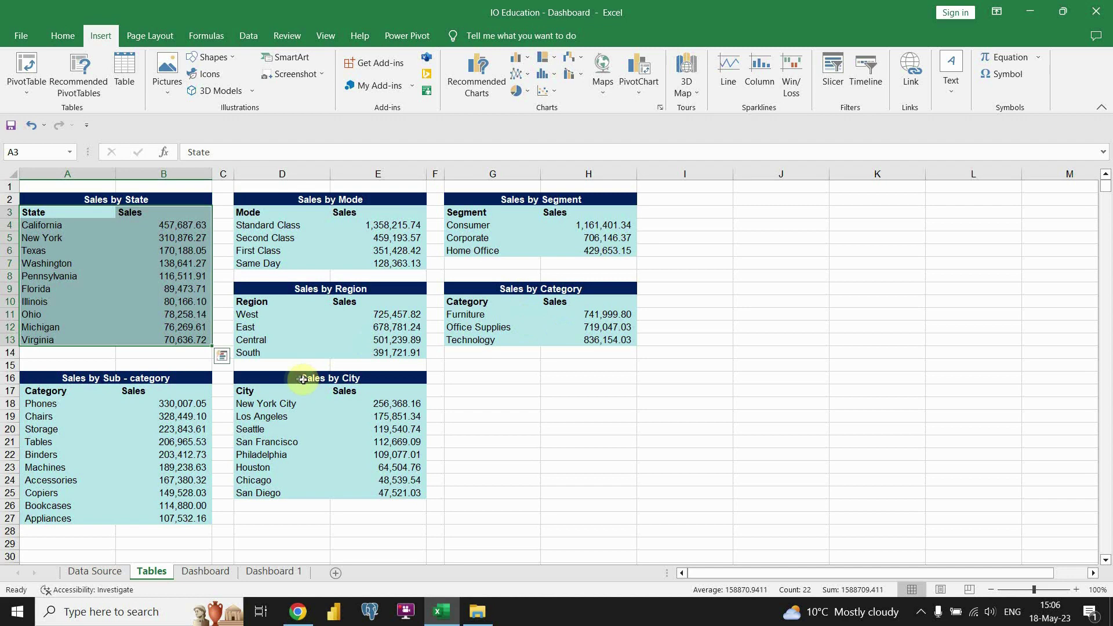
pyautogui.moveTo(261, 390); pyautogui.dragTo(393, 492)
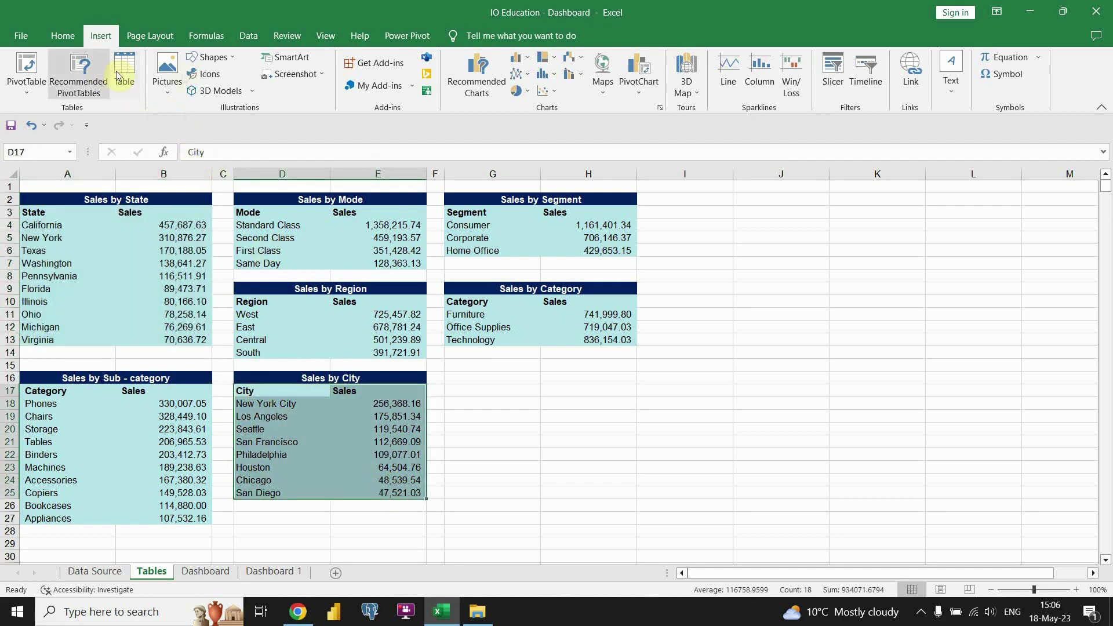
pyautogui.click(530, 60)
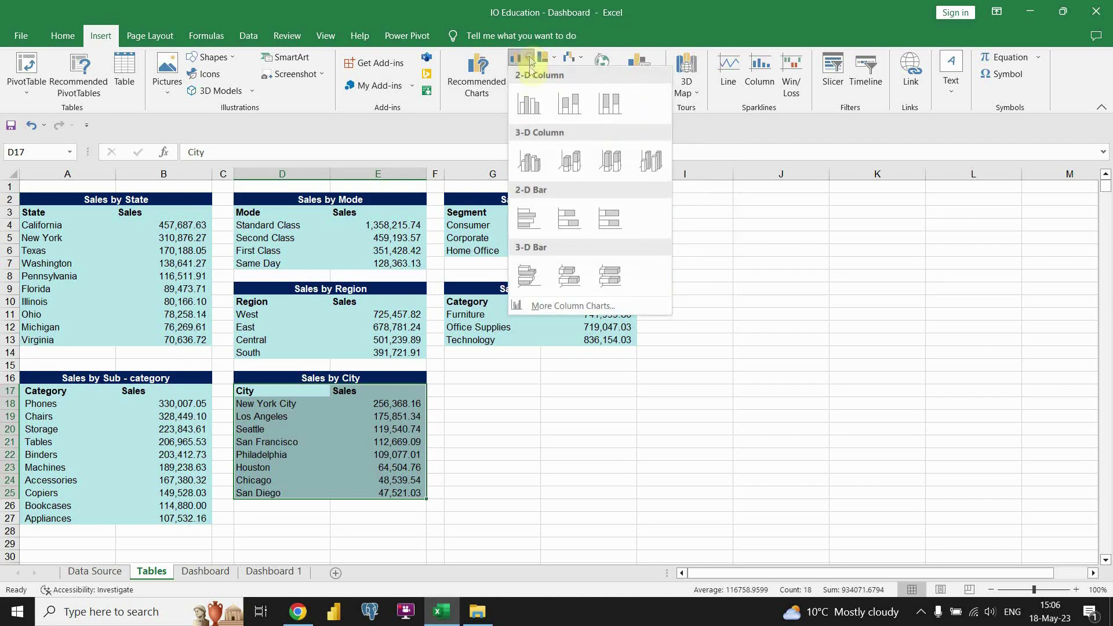
pyautogui.click(529, 216)
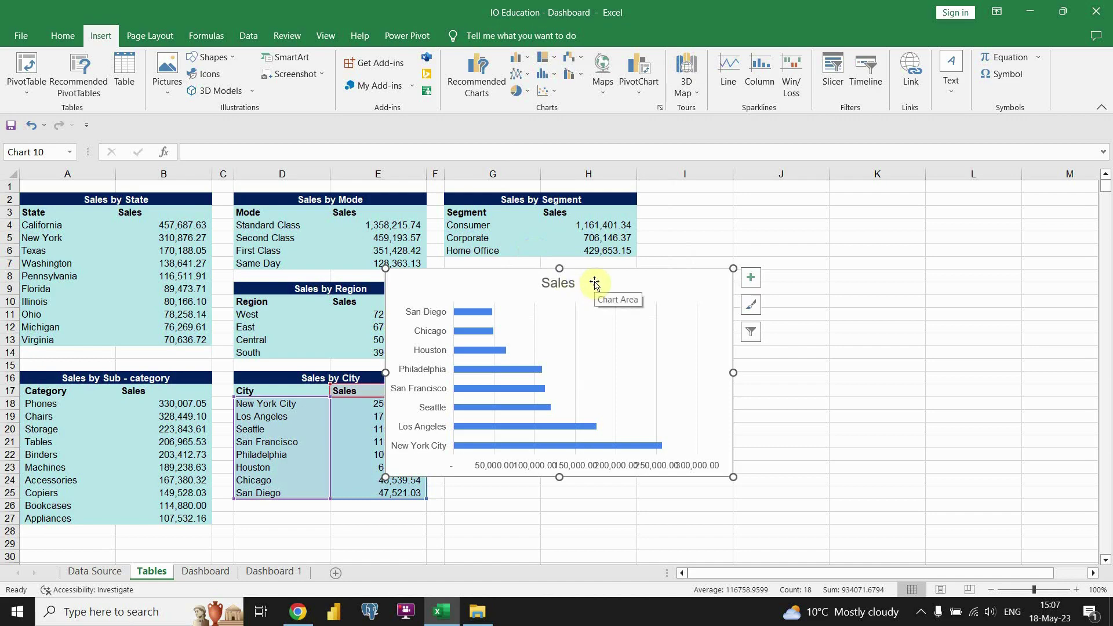
# - Move the city bar chart to the Dashboard 1 sheet, narrow it and place it beside the state map
pyautogui.hotkey('ctrl', 'x')
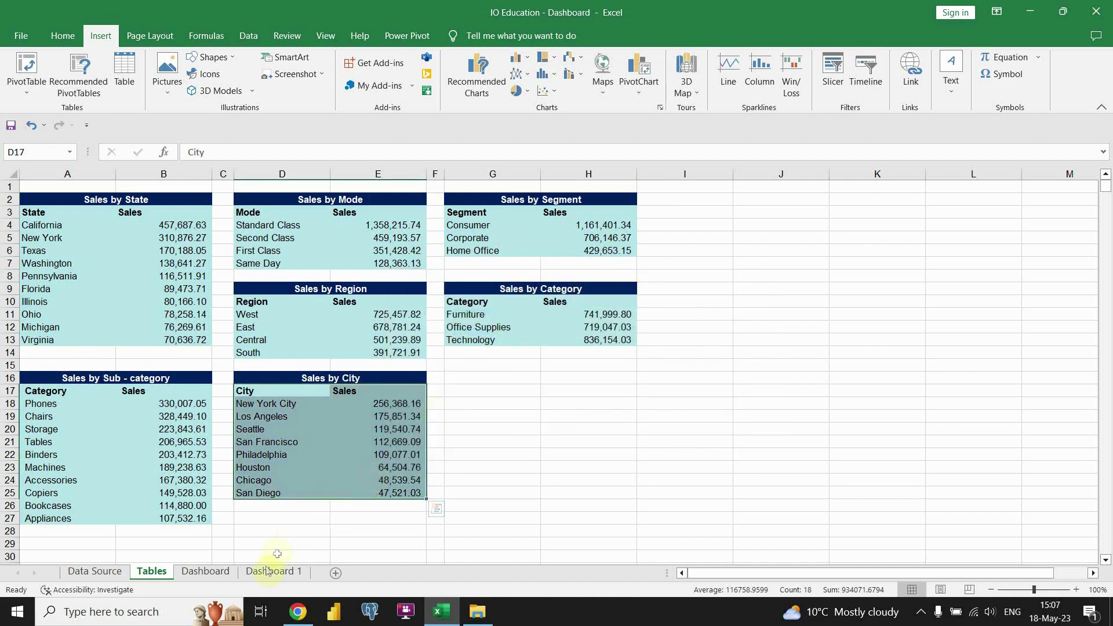
pyautogui.click(266, 578)
pyautogui.hotkey('ctrl', 'v')
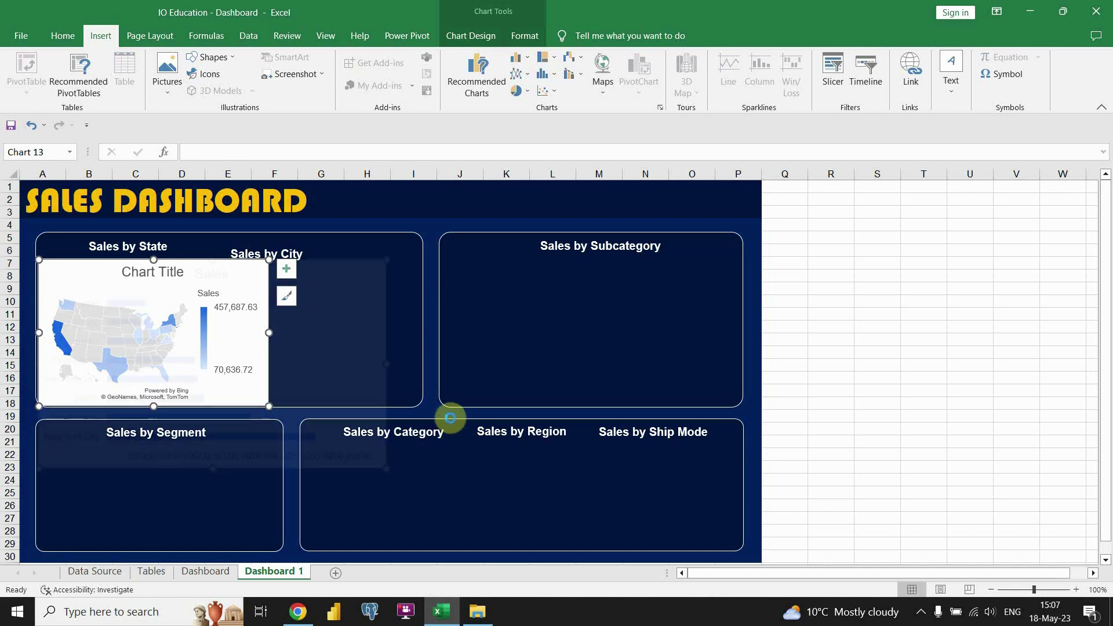
pyautogui.moveTo(310, 273); pyautogui.dragTo(538, 266)
pyautogui.moveTo(616, 254); pyautogui.dragTo(479, 270)
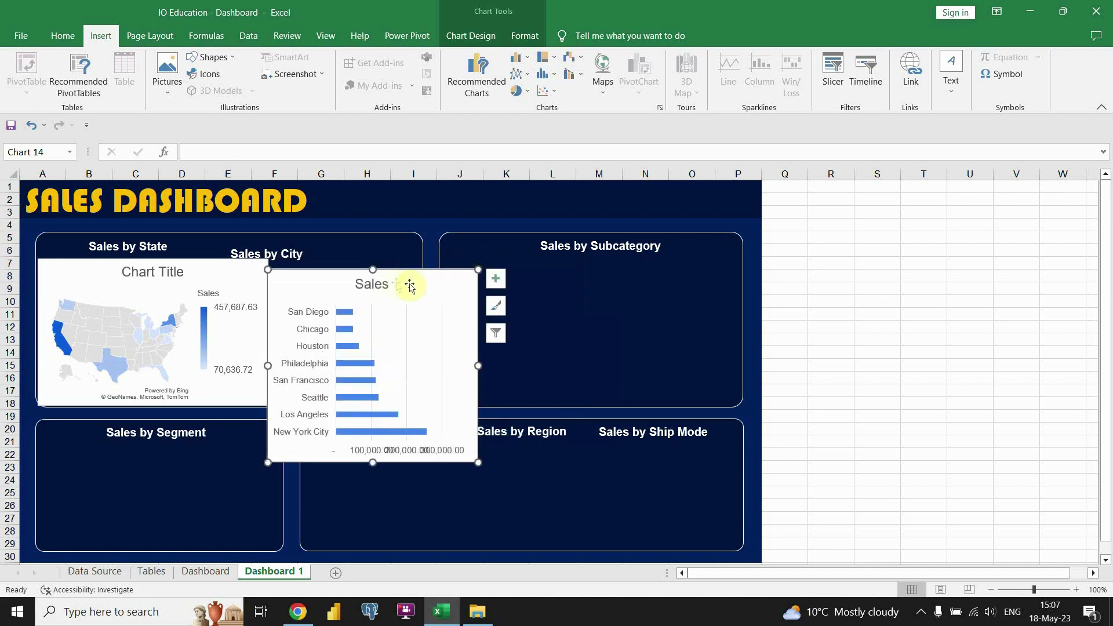
pyautogui.moveTo(388, 273); pyautogui.dragTo(405, 245)
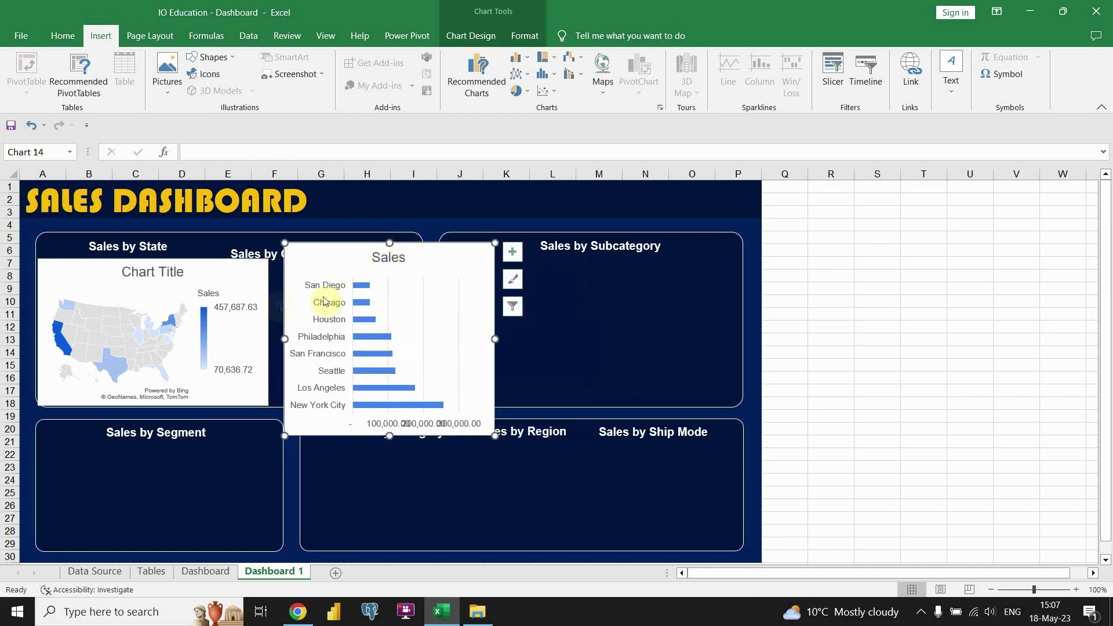
pyautogui.moveTo(494, 243); pyautogui.dragTo(396, 257)
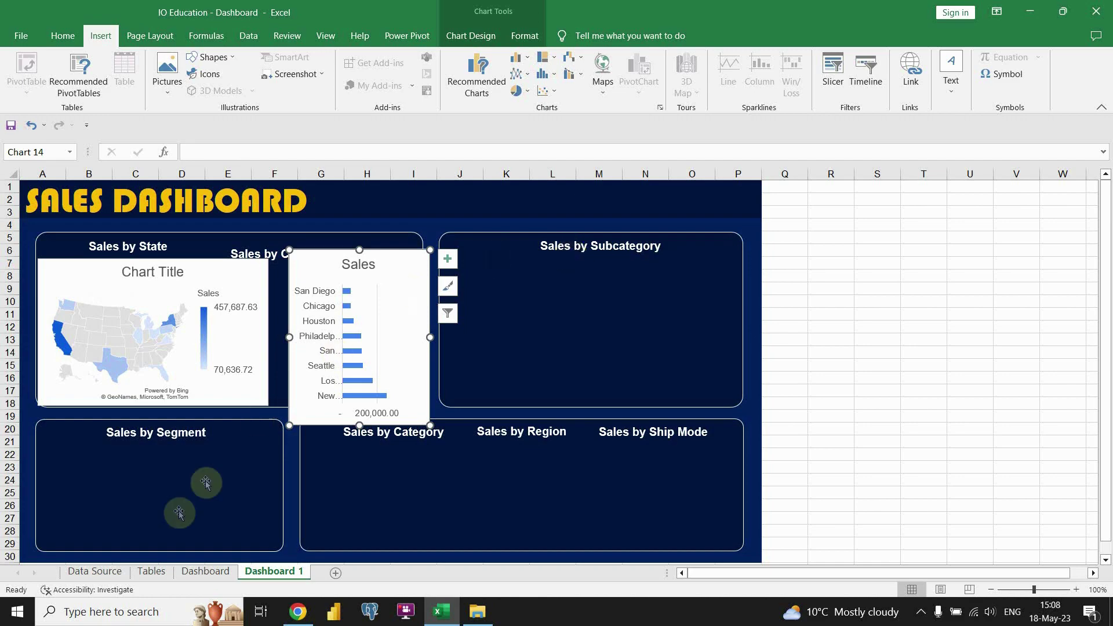
# - Insert a 2-D clustered column chart from the Sales by Sub-category table, A17:B27, on the Tables sheet
pyautogui.click(152, 572)
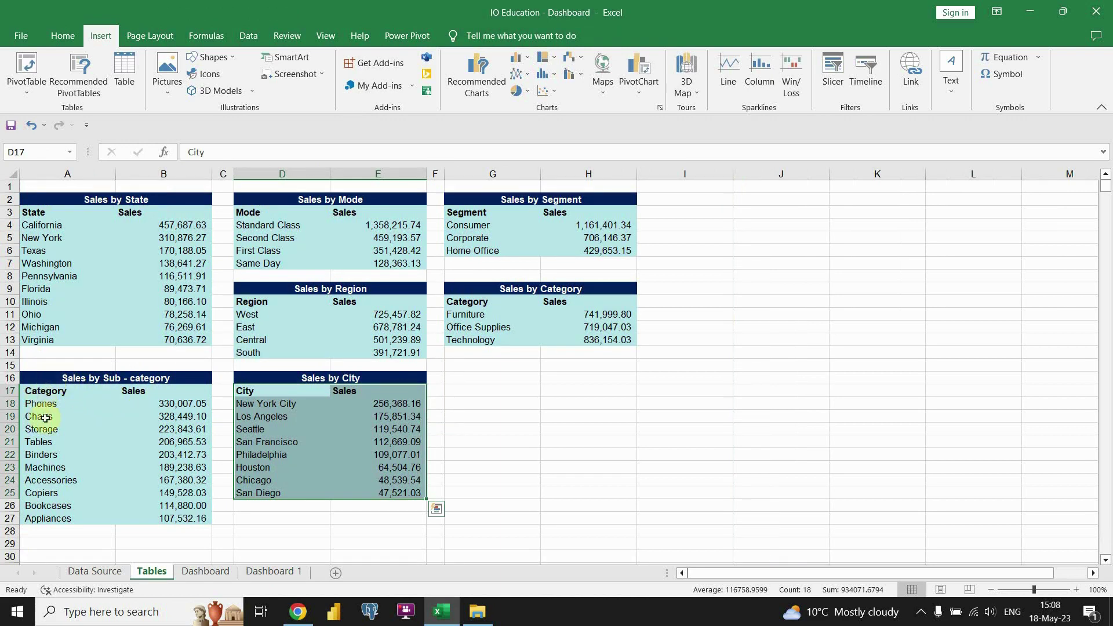
pyautogui.moveTo(43, 391); pyautogui.dragTo(198, 518)
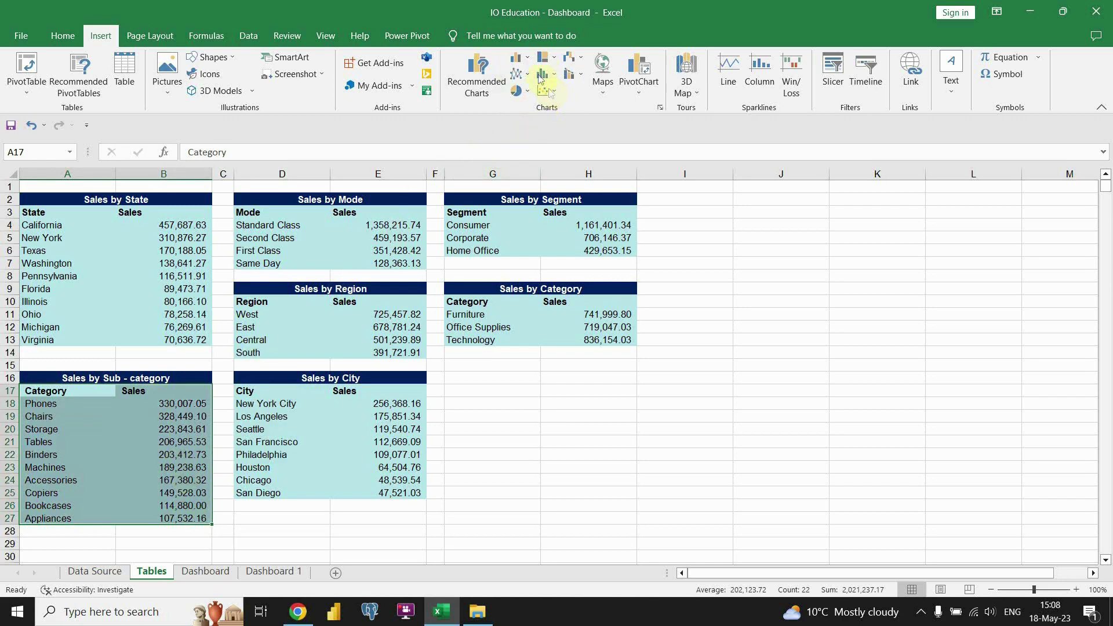
pyautogui.click(526, 61)
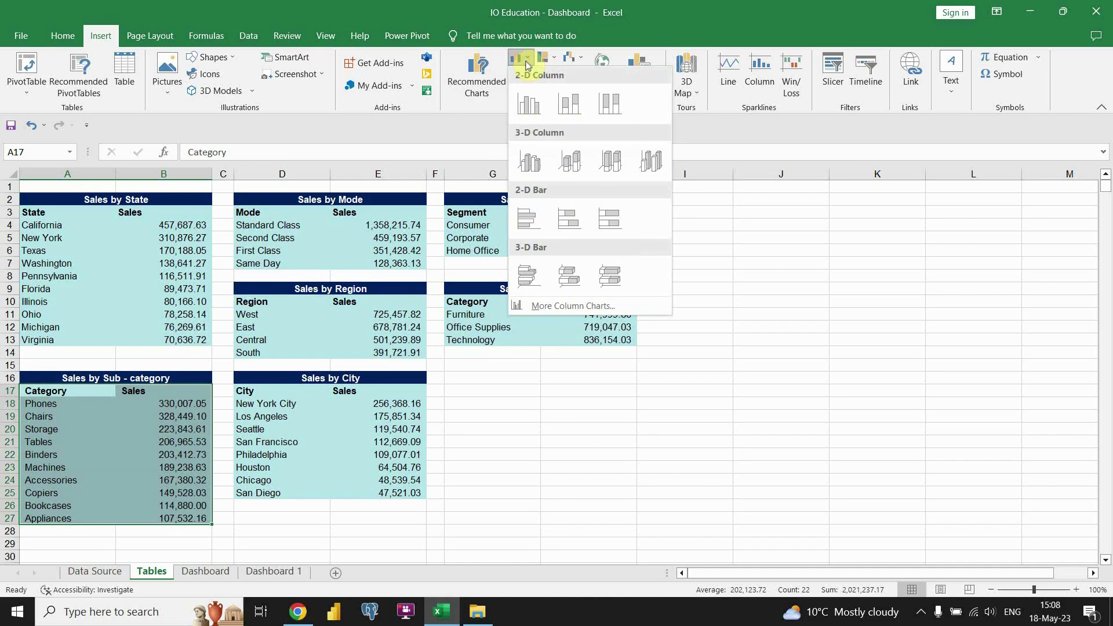
pyautogui.click(532, 104)
pyautogui.moveTo(616, 269); pyautogui.dragTo(700, 263)
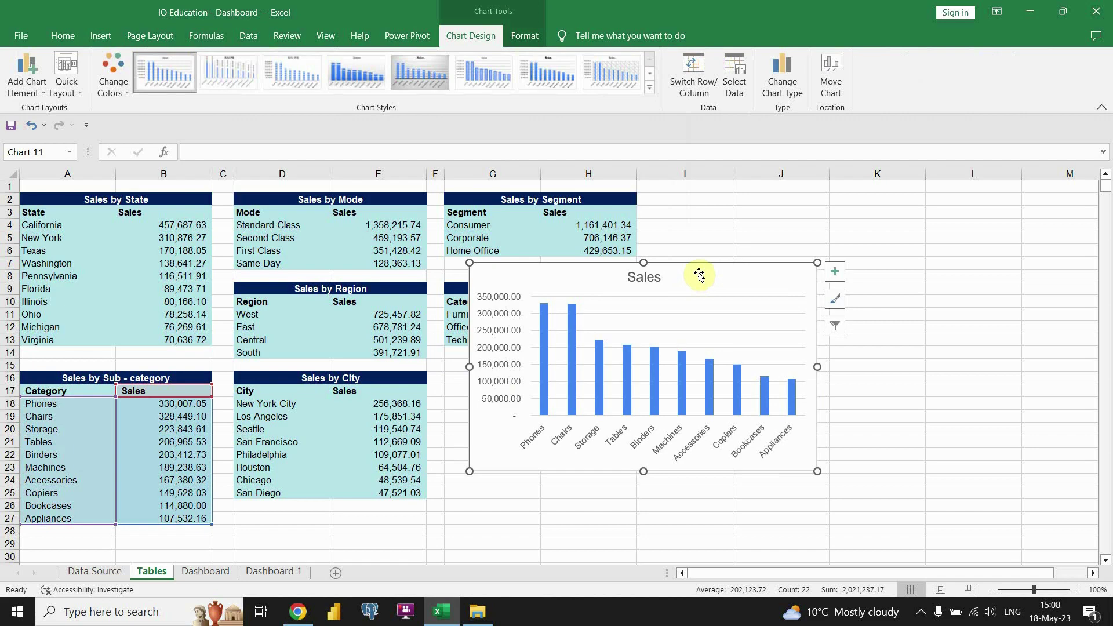
# - Move the sub-category column chart to the Dashboard 1 sheet and resize it to fit the panel under the "Sales by Subcategory" label
pyautogui.press('Delete')
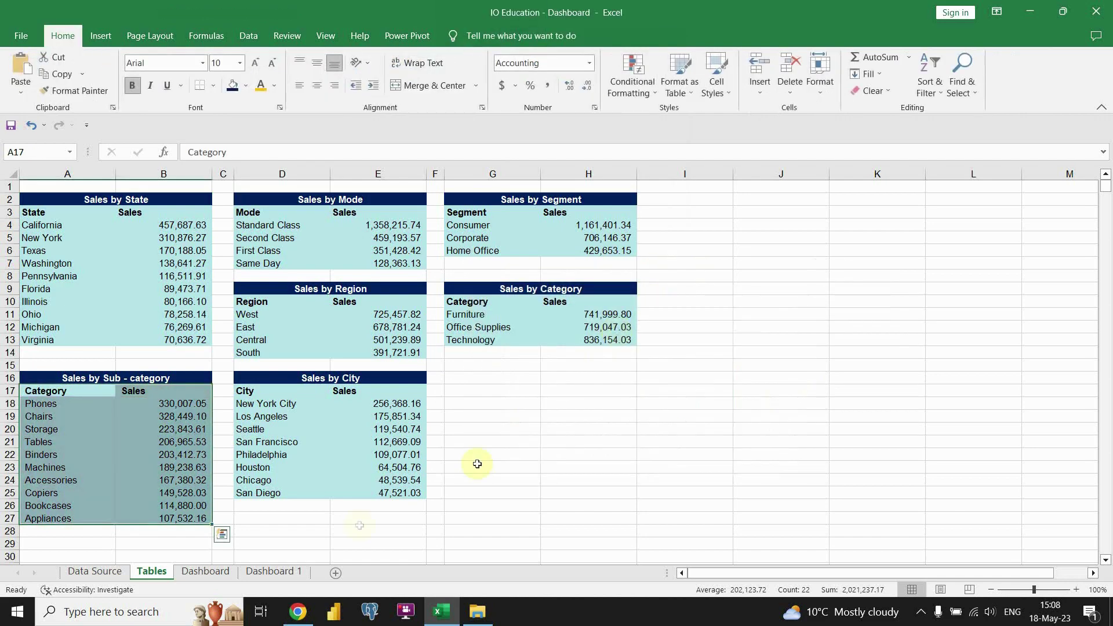
pyautogui.click(275, 573)
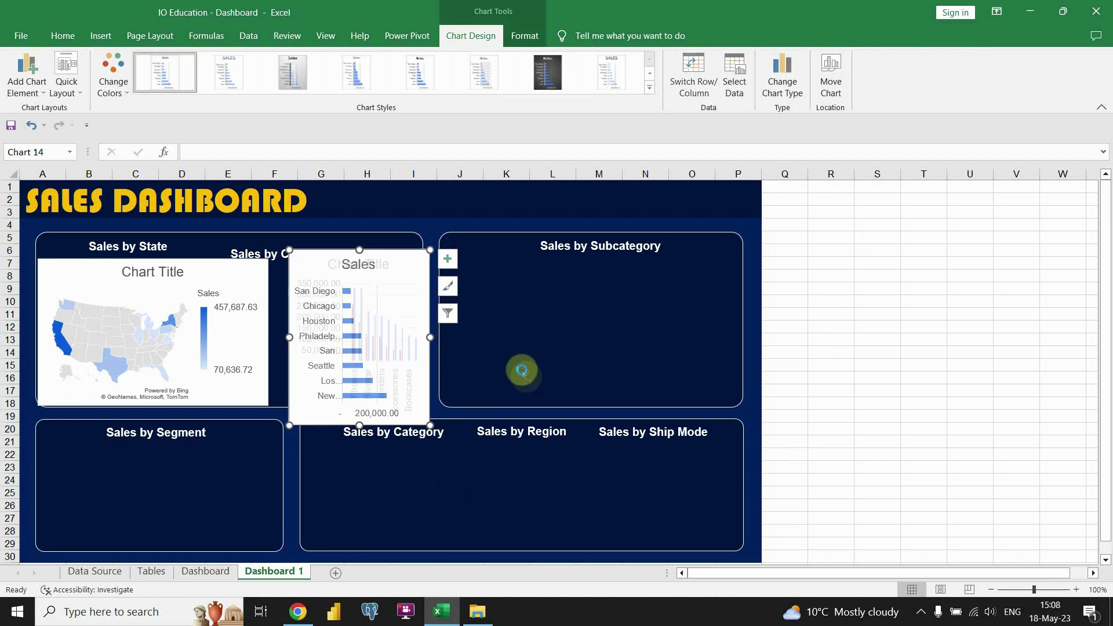
pyautogui.press('Delete')
pyautogui.click(577, 266)
pyautogui.hotkey('ctrl', 'v')
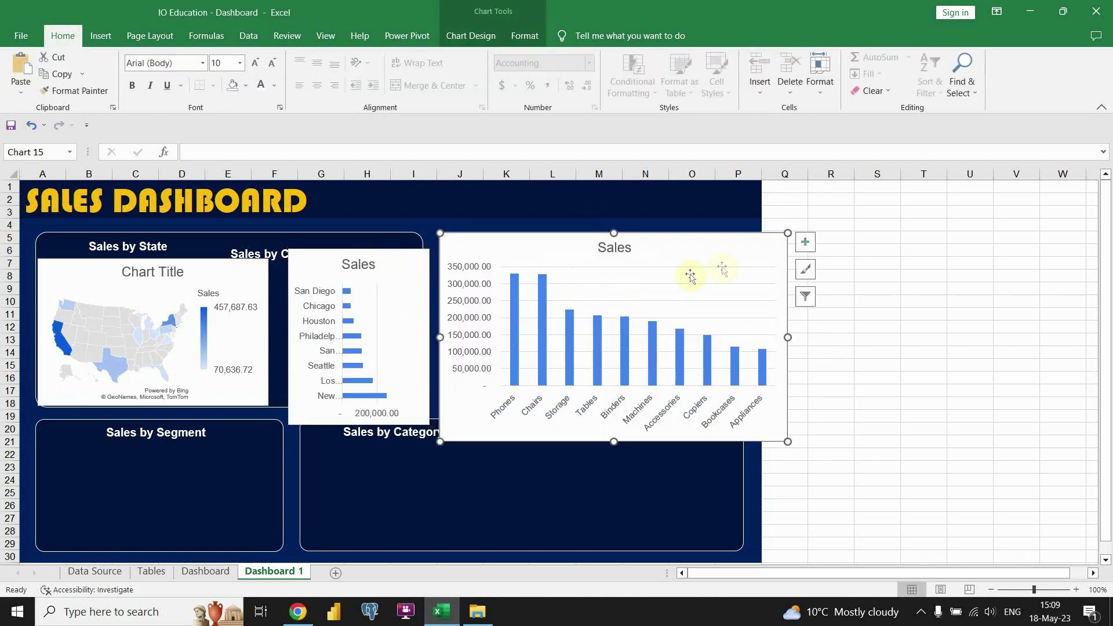
pyautogui.moveTo(784, 233); pyautogui.dragTo(704, 277)
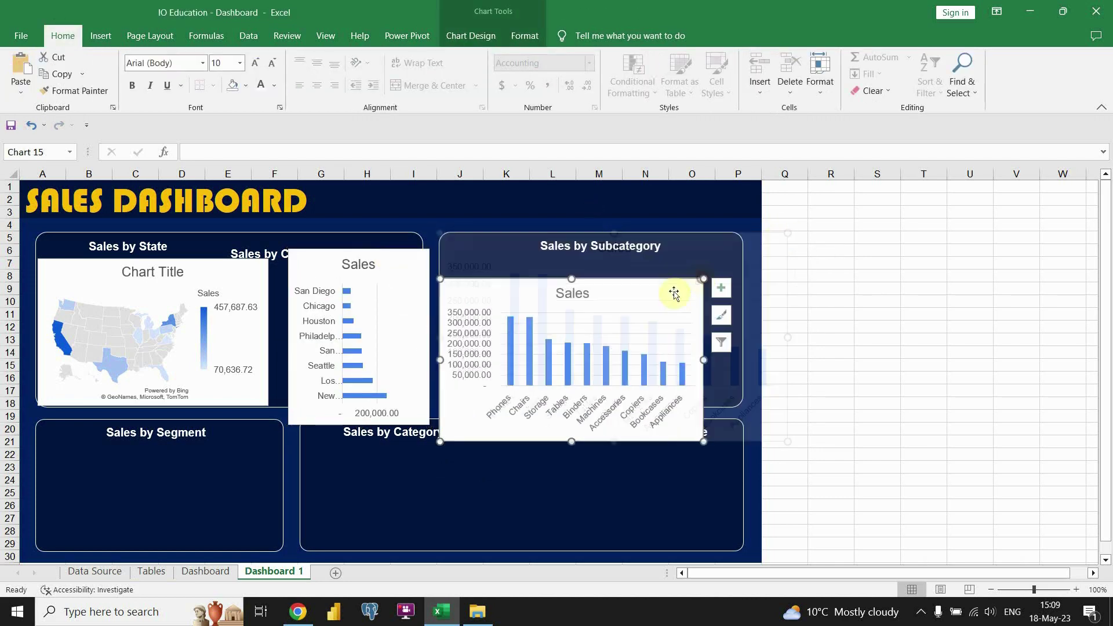
pyautogui.moveTo(638, 282); pyautogui.dragTo(651, 258)
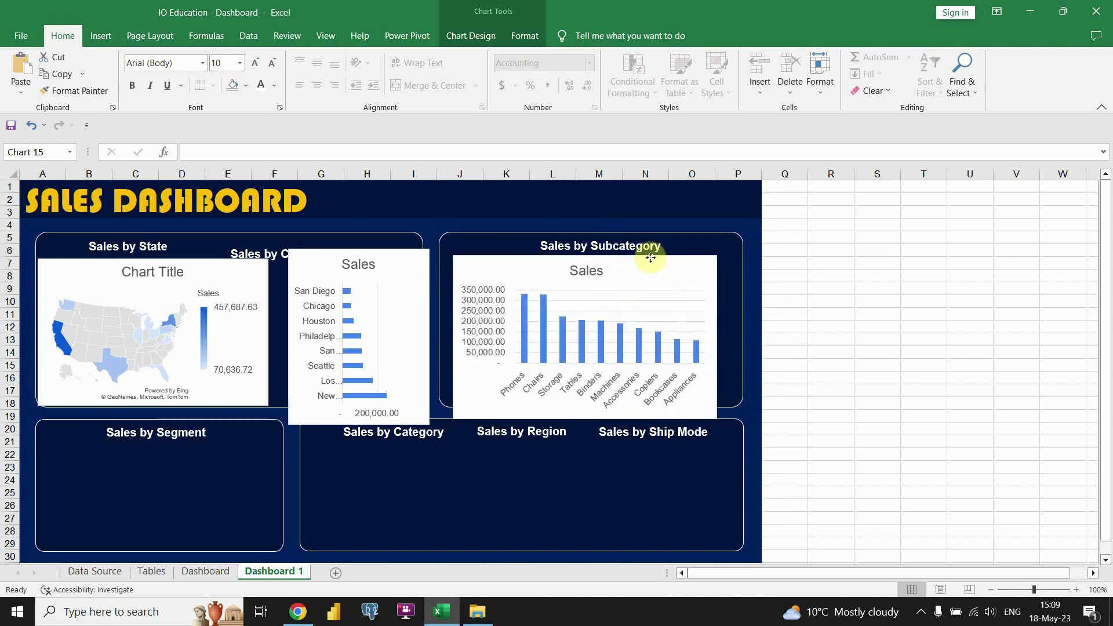
pyautogui.moveTo(589, 414); pyautogui.dragTo(592, 396)
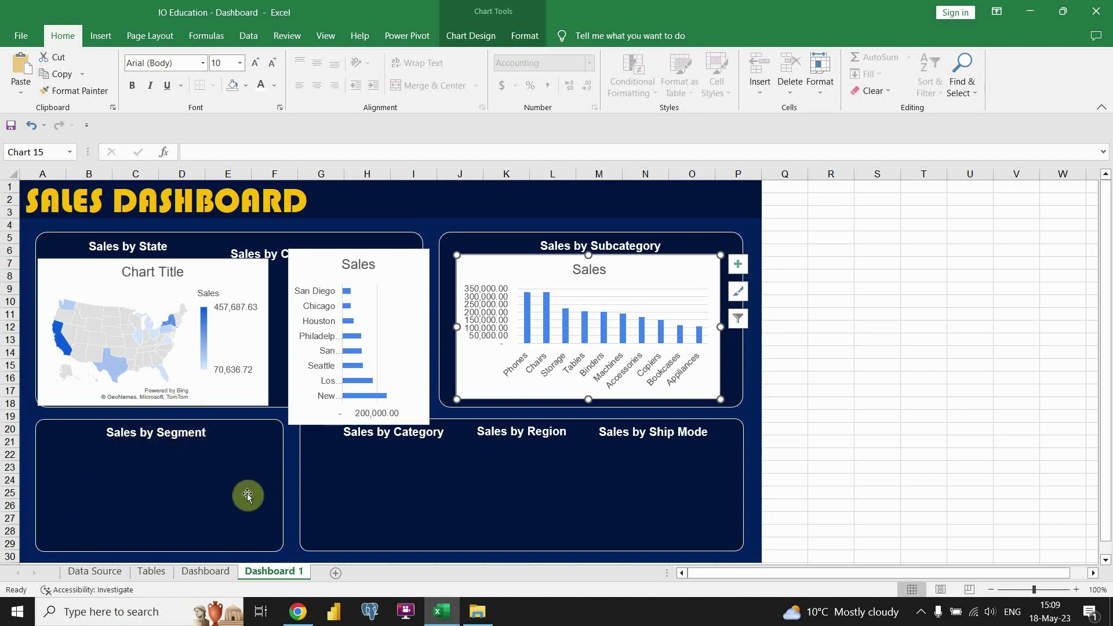
# - Insert a funnel chart from the Sales by Segment table, G3:H6, on the Tables sheet
pyautogui.click(152, 572)
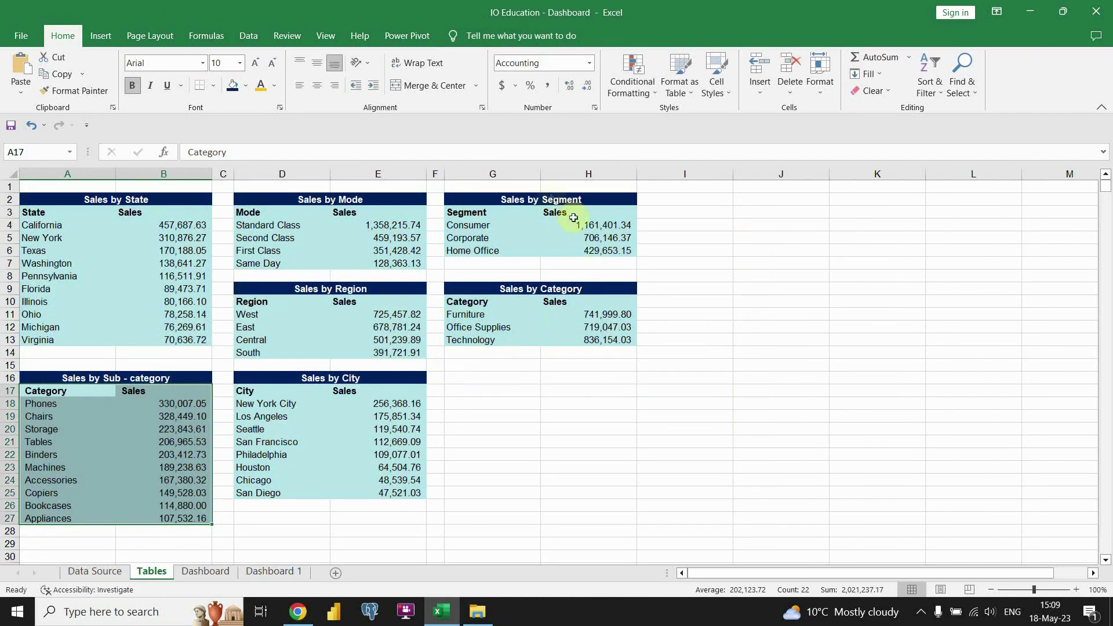
pyautogui.moveTo(472, 216); pyautogui.dragTo(582, 247)
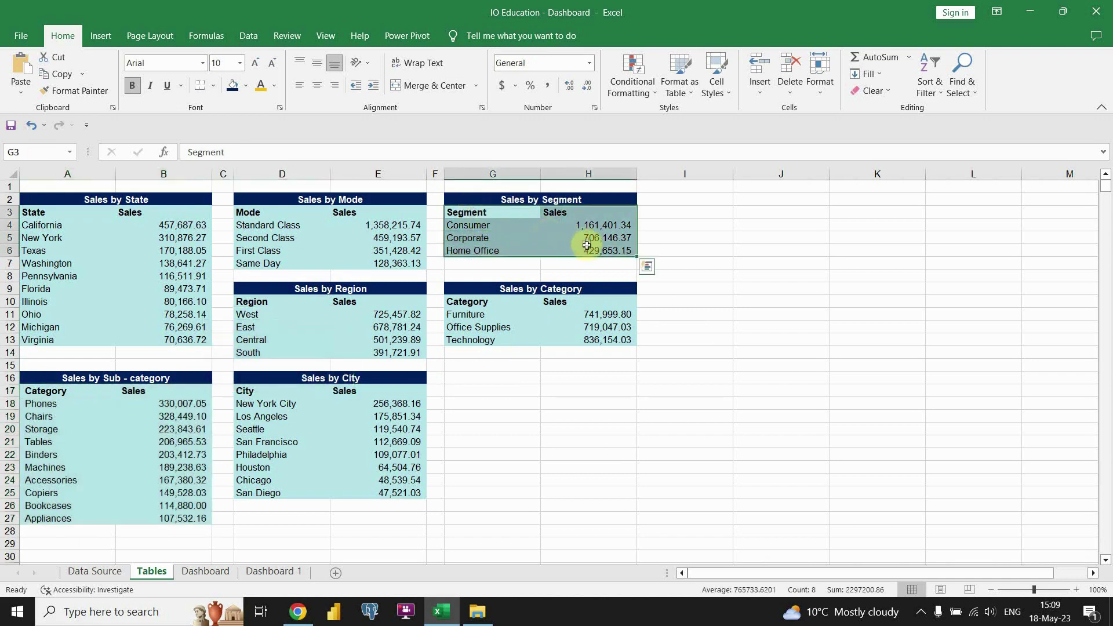
pyautogui.click(100, 36)
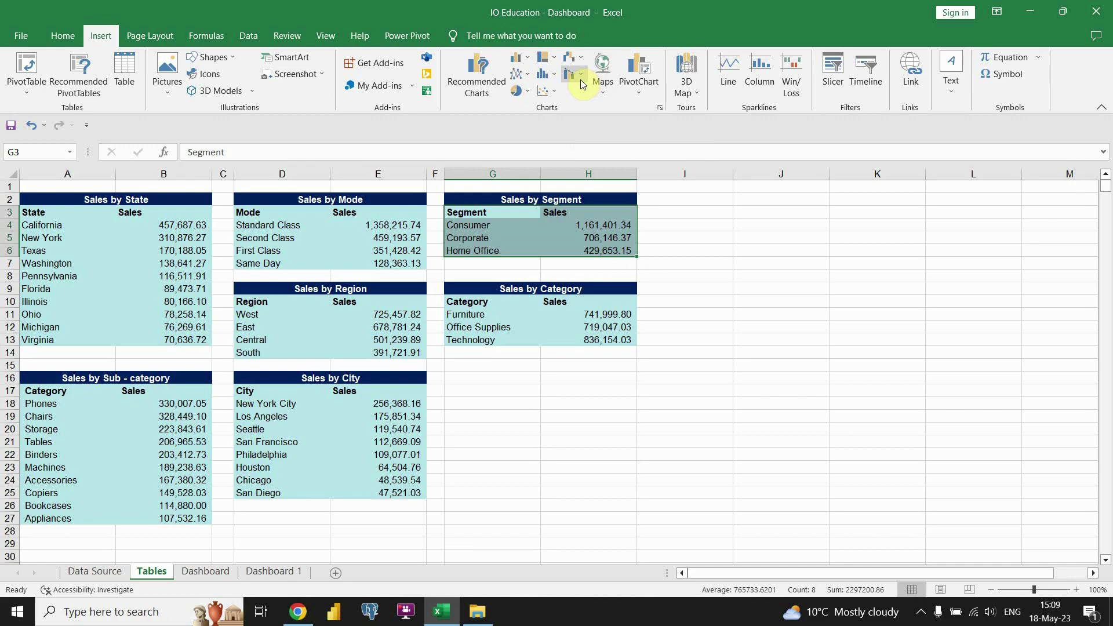
pyautogui.click(479, 83)
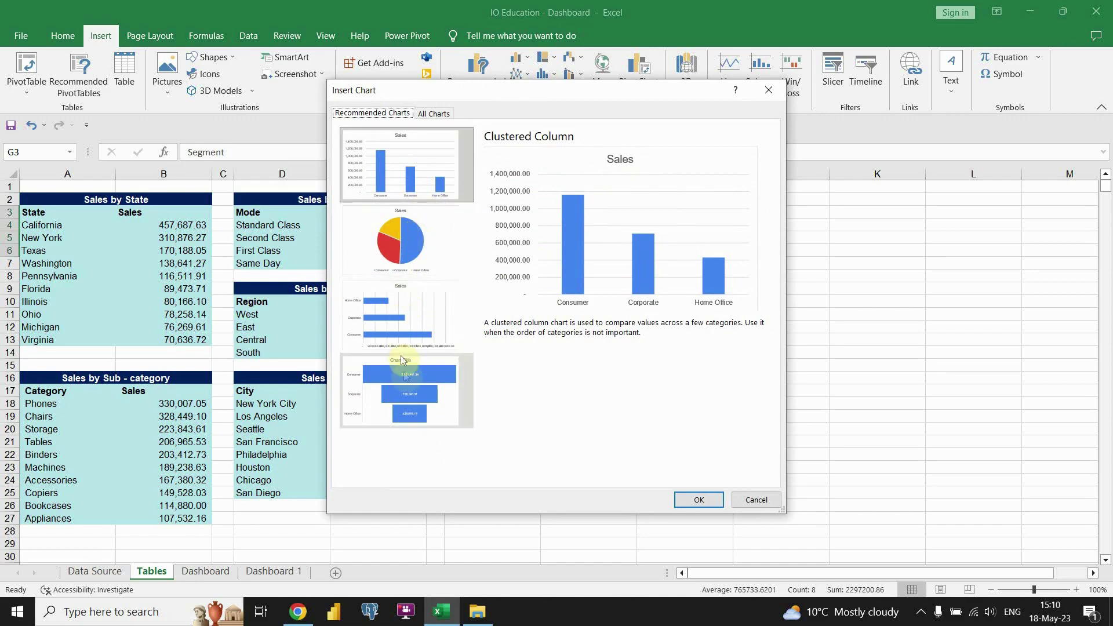
pyautogui.click(363, 379)
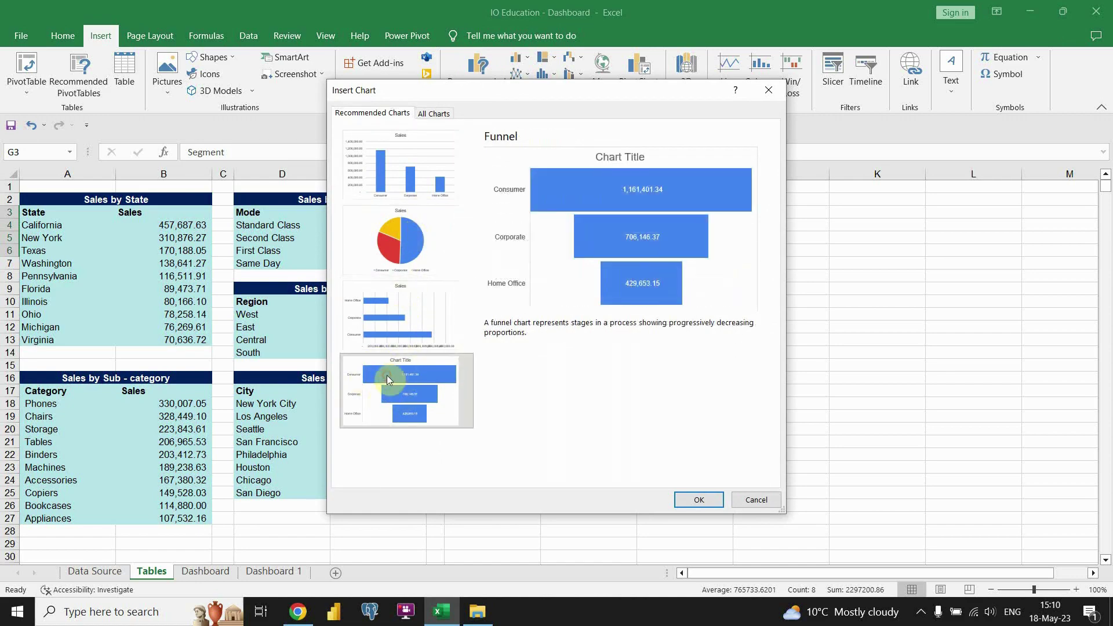
pyautogui.click(689, 500)
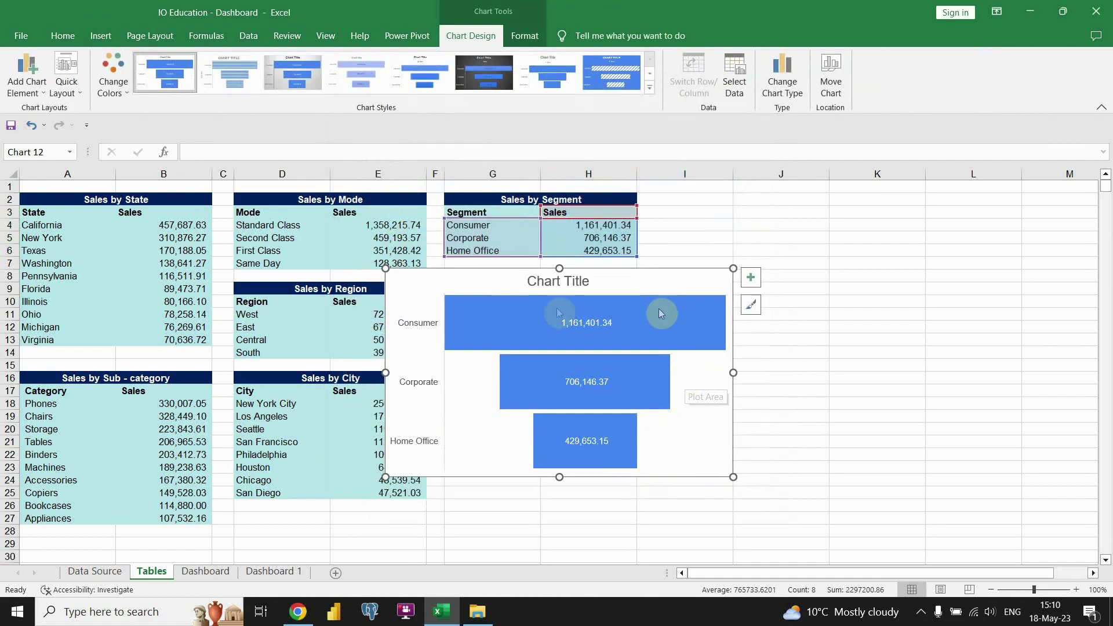
# - Move the segment funnel chart to the Dashboard 1 sheet and shrink it to fit the panel under the "Sales by Segment" label
pyautogui.hotkey('ctrl', 'x')
pyautogui.click(274, 572)
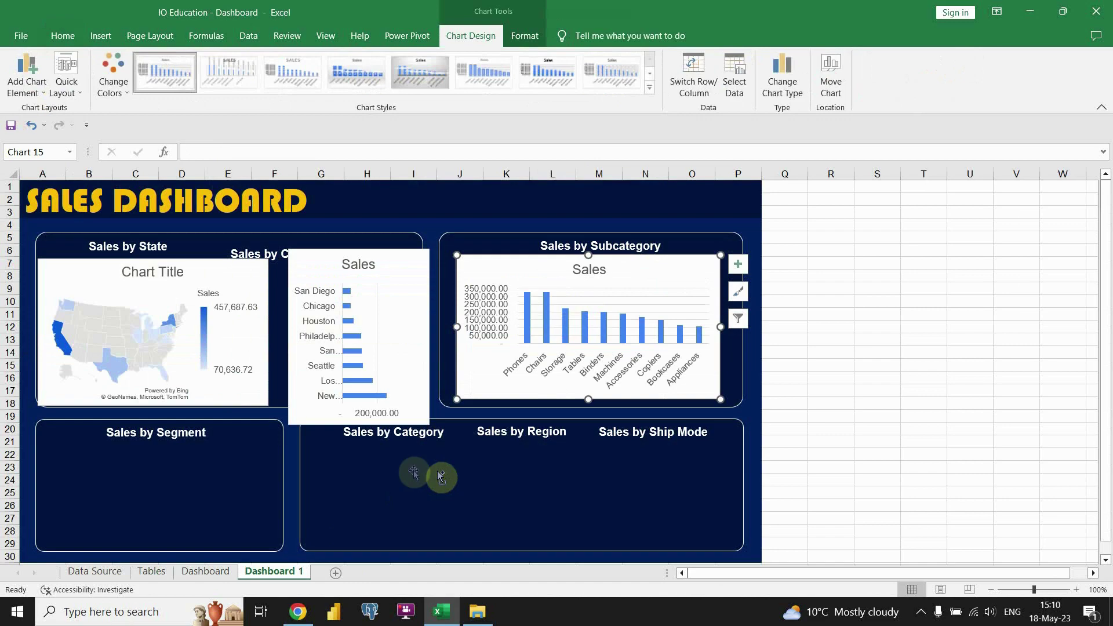
pyautogui.click(798, 389)
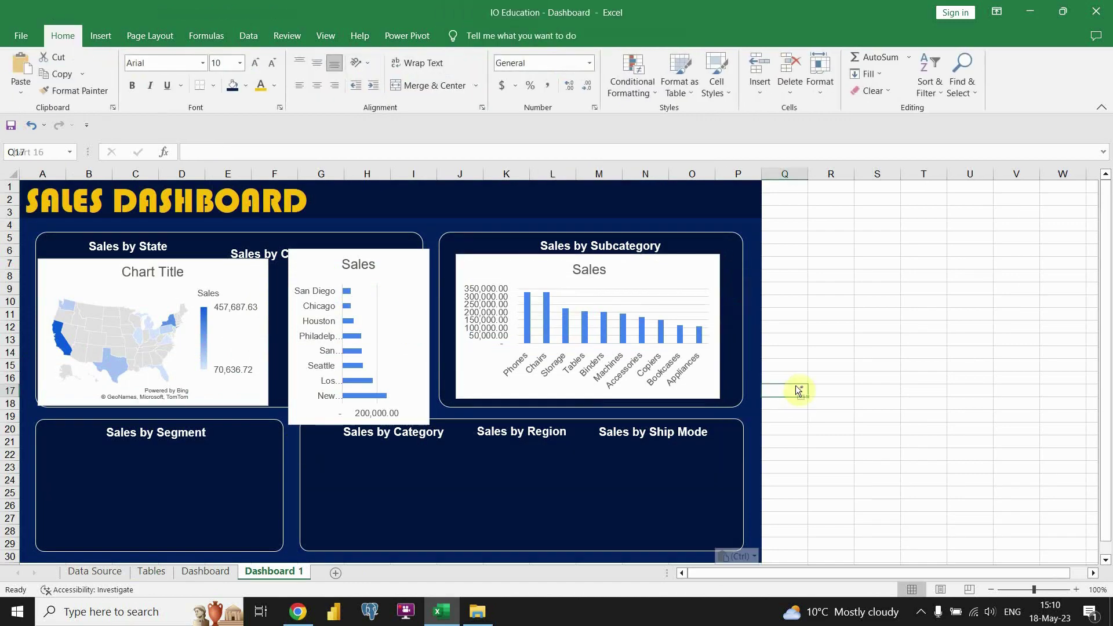
pyautogui.hotkey('ctrl', 'v')
pyautogui.moveTo(826, 389); pyautogui.dragTo(351, 294)
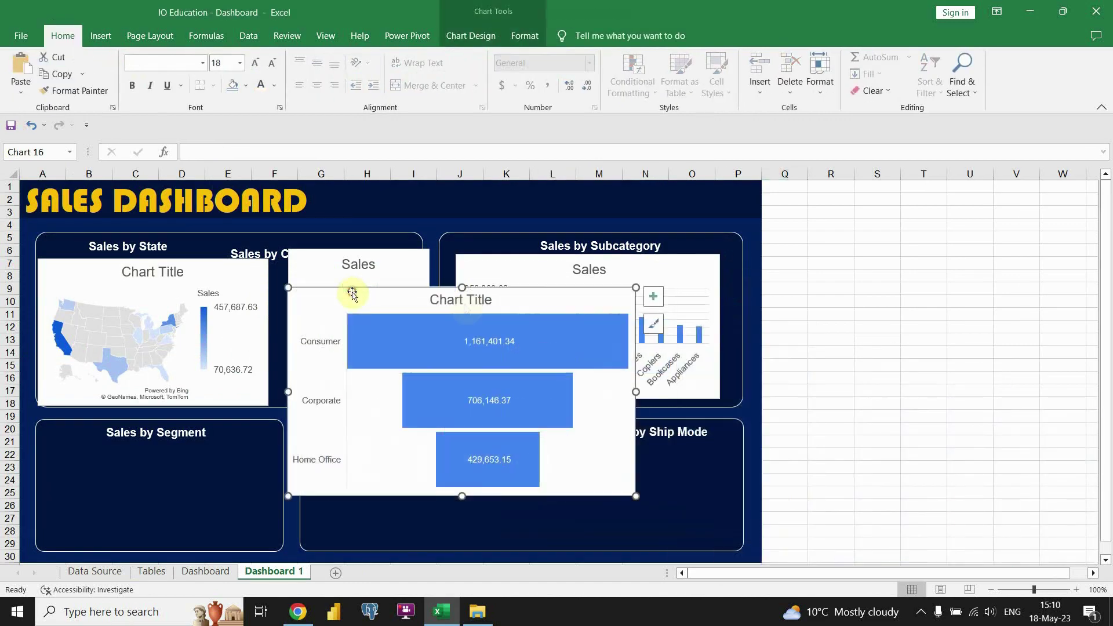
pyautogui.moveTo(634, 286); pyautogui.dragTo(541, 367)
pyautogui.moveTo(440, 367); pyautogui.dragTo(269, 450)
pyautogui.moveTo(197, 454); pyautogui.dragTo(207, 445)
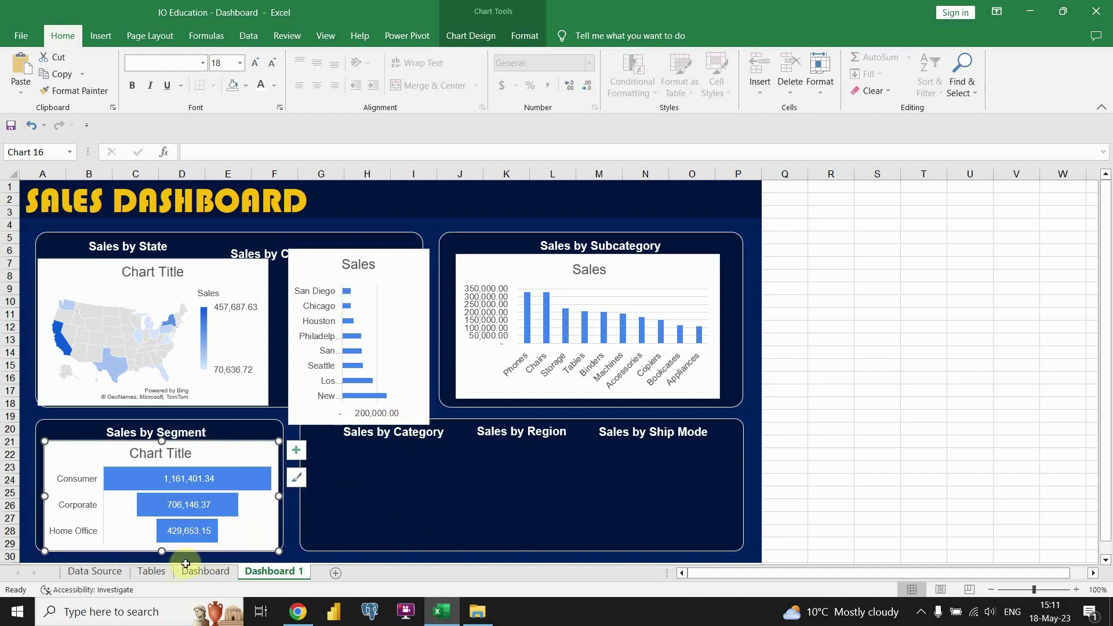
# - Insert a doughnut chart from the Sales by Category table, G10:H13, on the Tables sheet
pyautogui.click(154, 573)
pyautogui.moveTo(470, 301); pyautogui.dragTo(603, 341)
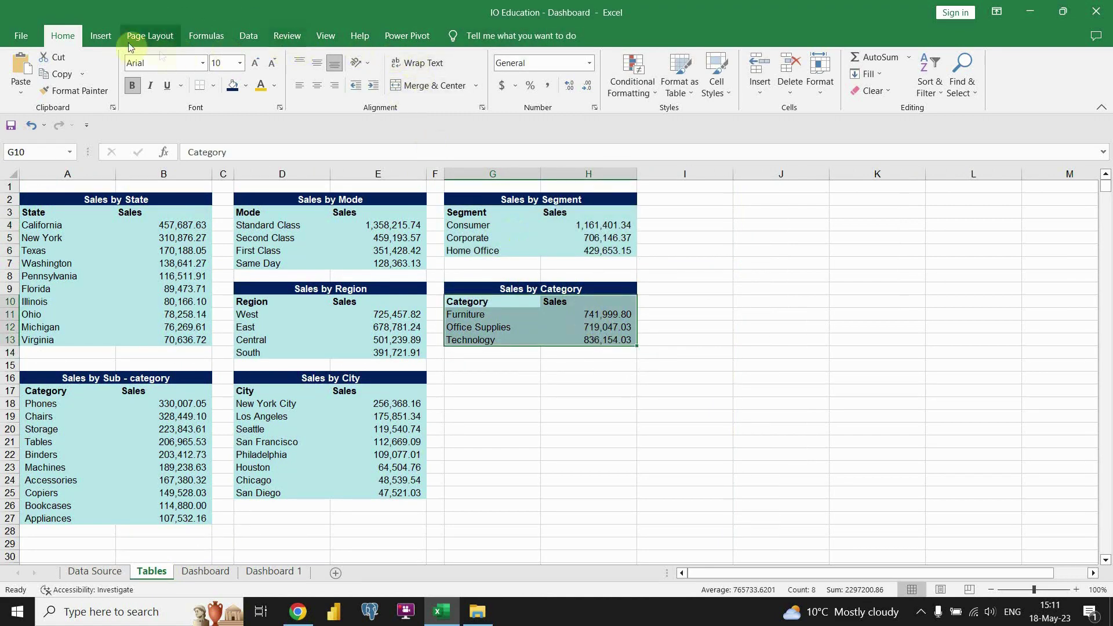
pyautogui.click(101, 35)
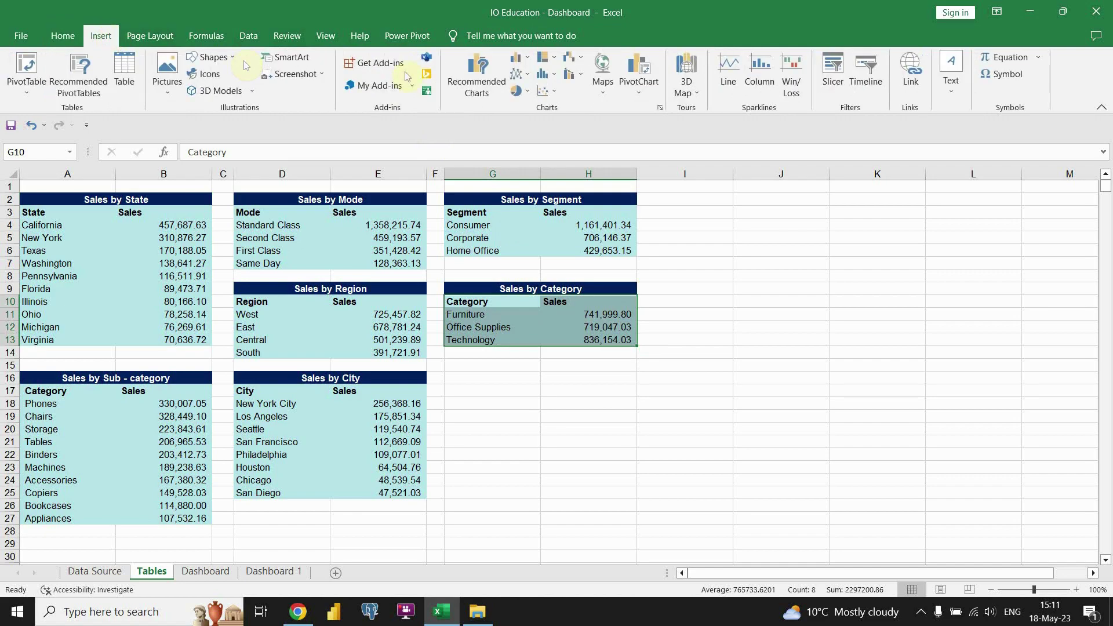
pyautogui.click(520, 91)
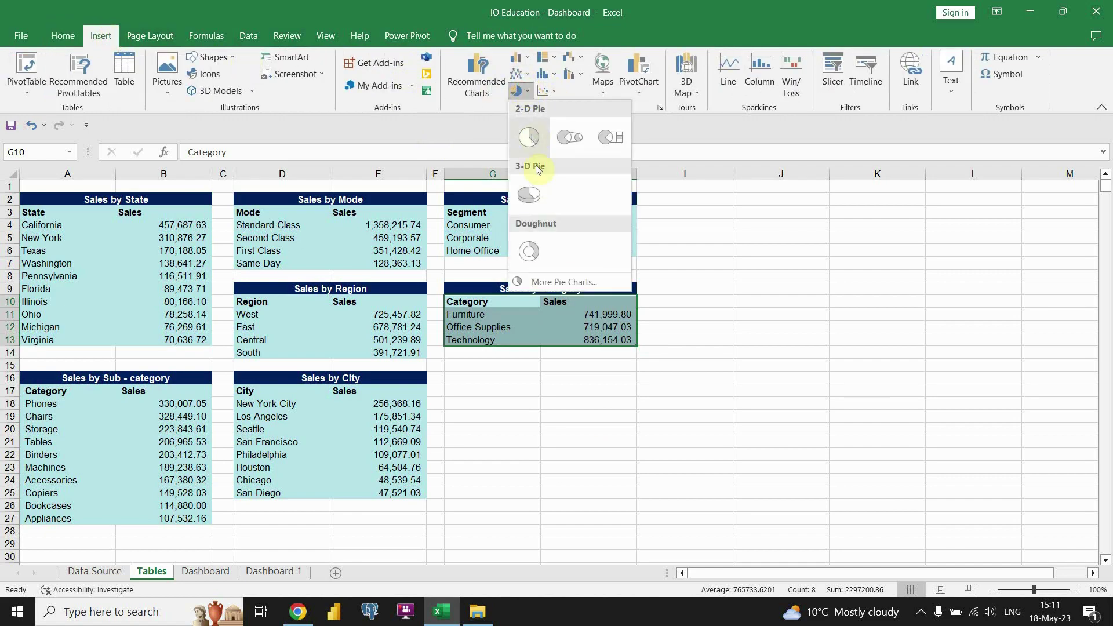
pyautogui.click(528, 254)
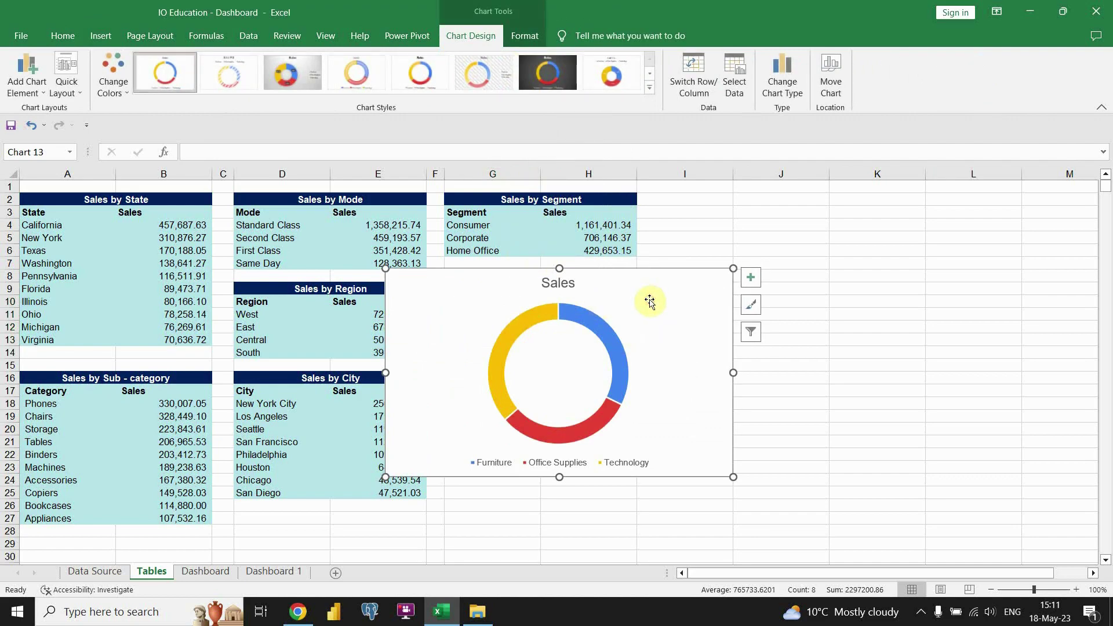
# - Move the category doughnut chart to the Dashboard 1 sheet, shrink it and place it under the "Sales by Category" label
pyautogui.hotkey('ctrl', 'z')
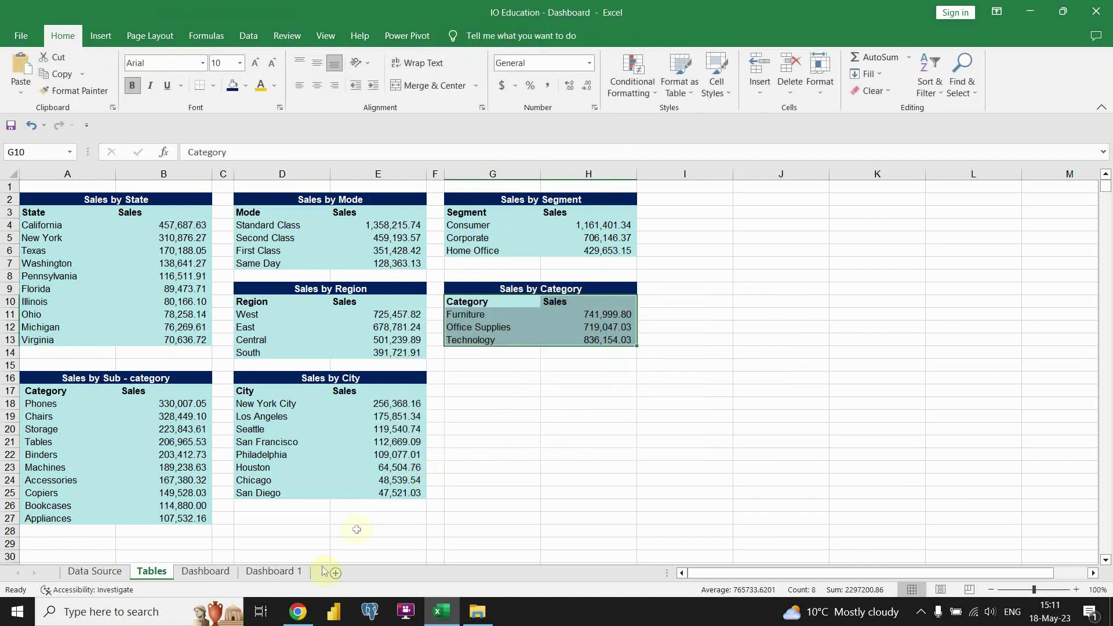
pyautogui.click(283, 574)
pyautogui.hotkey('ctrl', 'v')
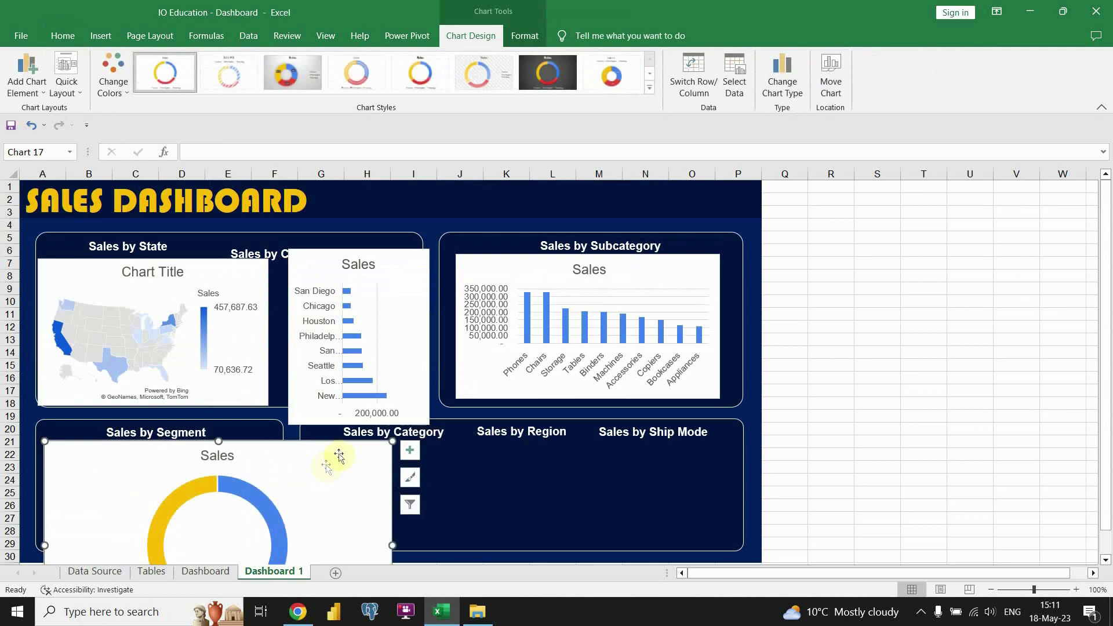
pyautogui.moveTo(278, 444); pyautogui.dragTo(589, 326)
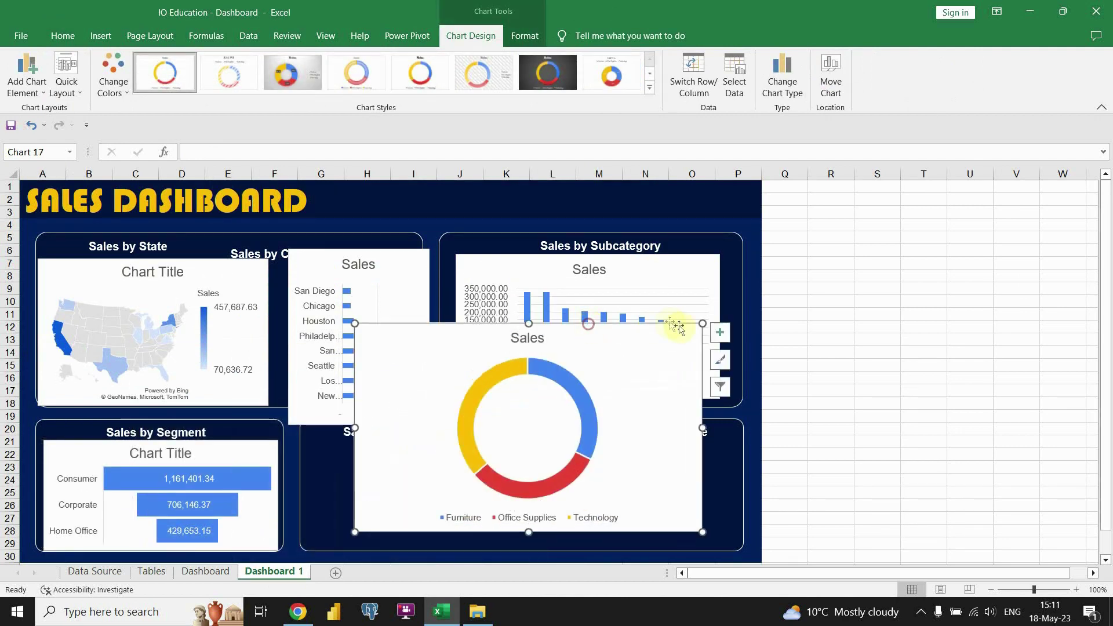
pyautogui.moveTo(700, 325); pyautogui.dragTo(428, 443)
pyautogui.moveTo(479, 492); pyautogui.dragTo(460, 492)
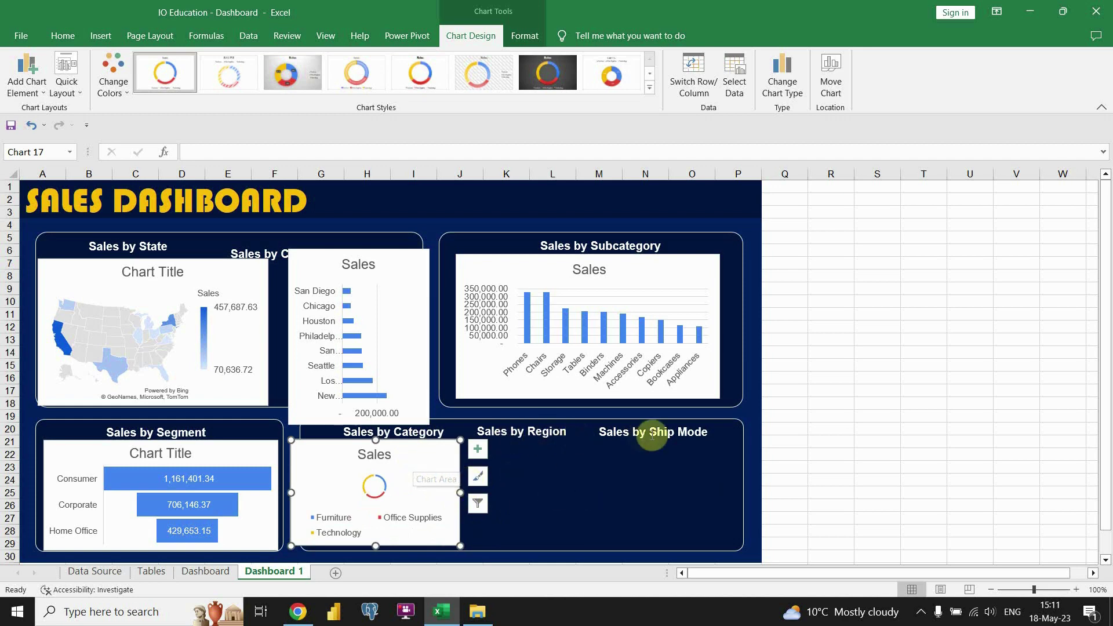
# - Insert a doughnut chart from the Sales by Region table, D10:E14, and move it aside over the empty columns of the Tables sheet
pyautogui.click(153, 571)
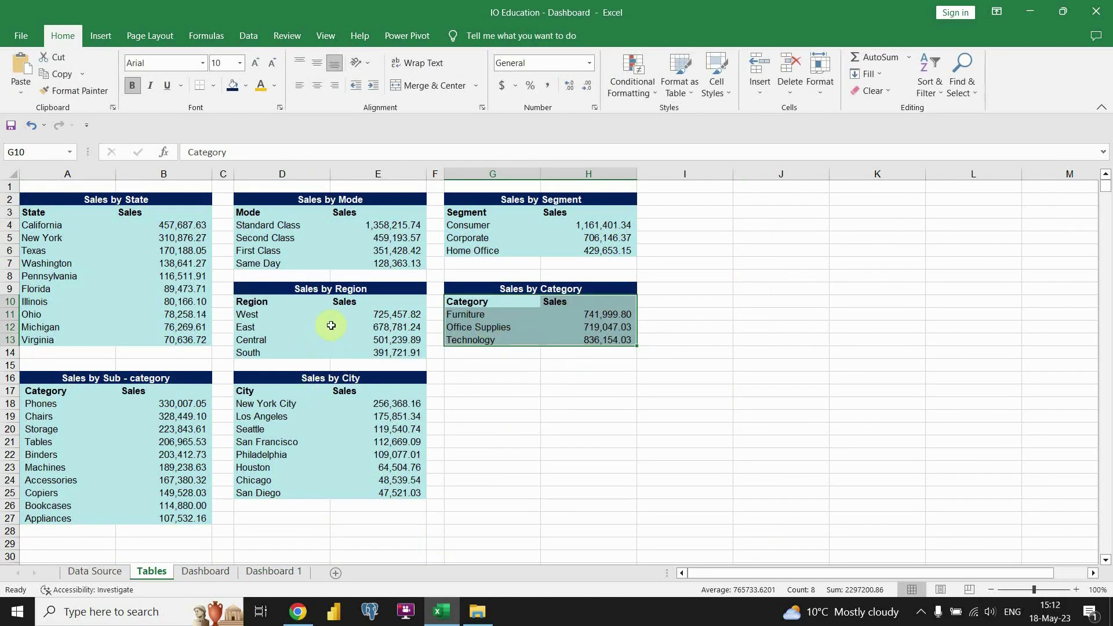
pyautogui.moveTo(249, 302); pyautogui.dragTo(382, 354)
pyautogui.click(100, 36)
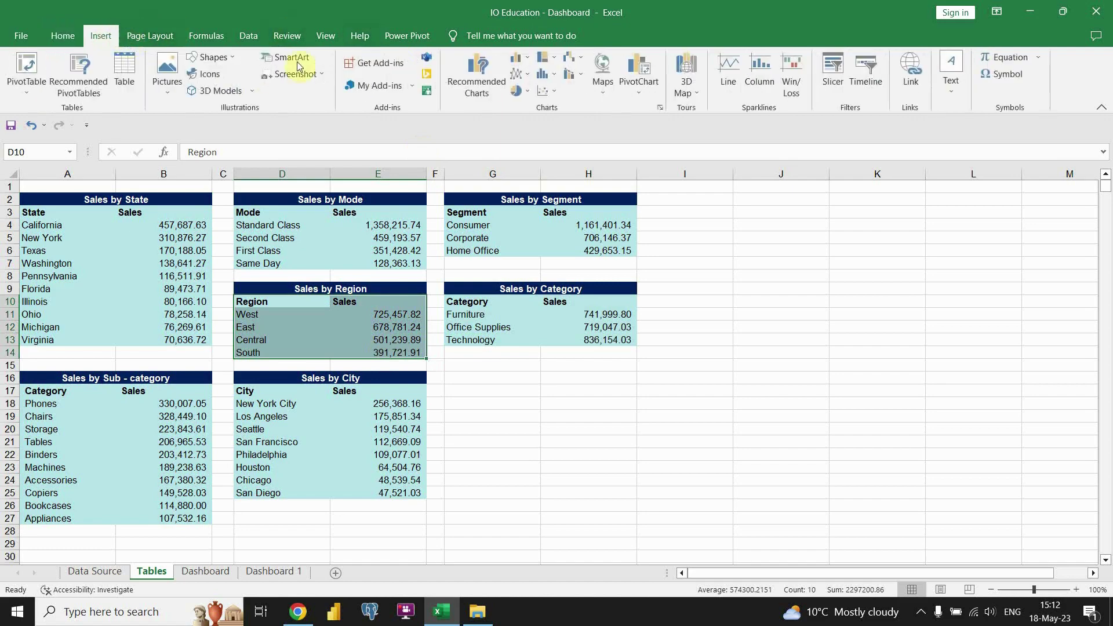
pyautogui.click(517, 91)
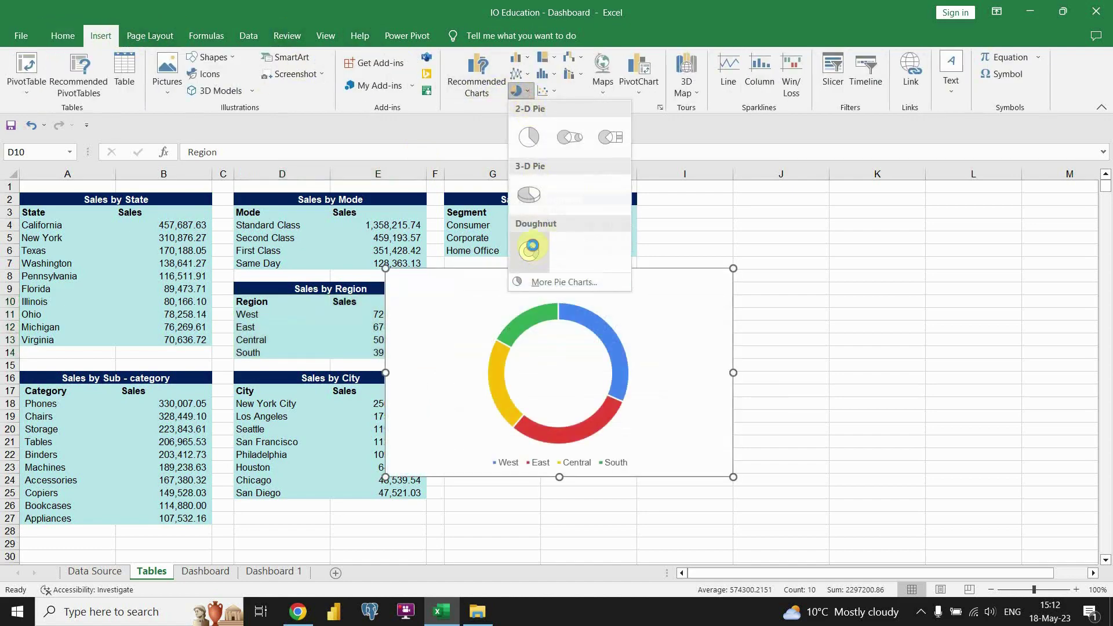
pyautogui.click(529, 248)
pyautogui.moveTo(670, 271); pyautogui.dragTo(862, 251)
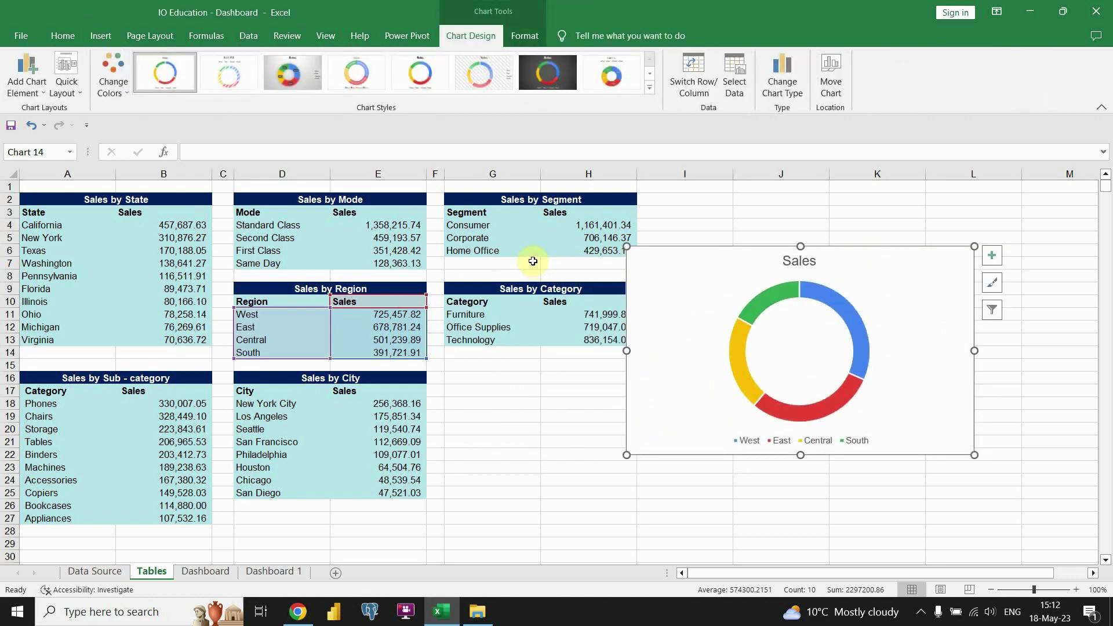
# - Insert a doughnut chart from the Sales by Segment table, G3:H6, and position it beside the region doughnut on the Tables sheet
pyautogui.moveTo(476, 214); pyautogui.dragTo(572, 251)
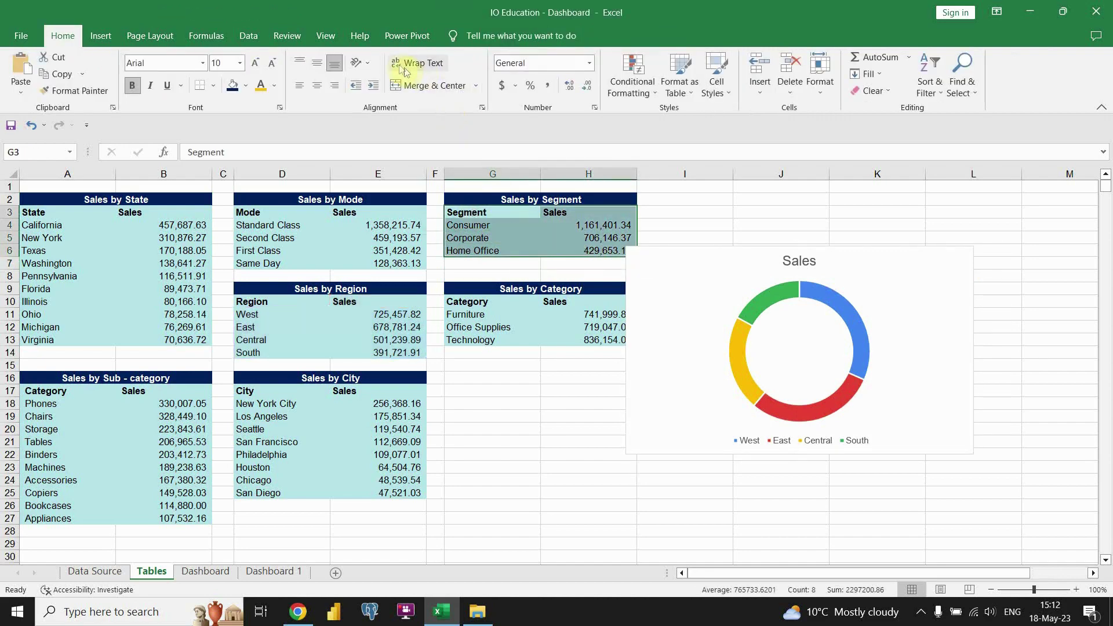
pyautogui.click(101, 35)
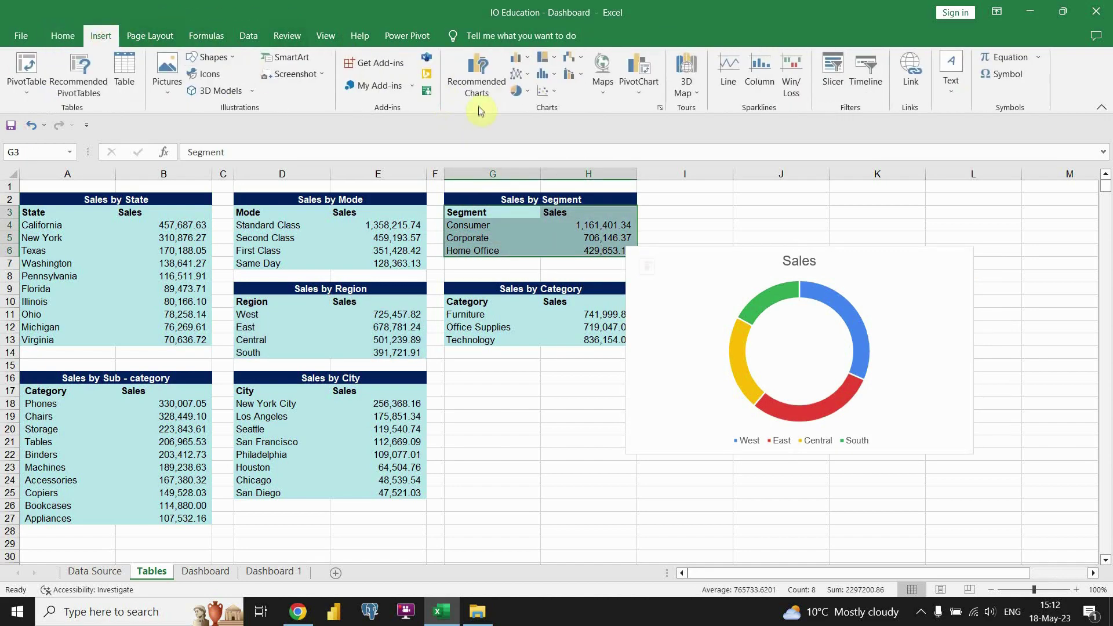
pyautogui.click(518, 93)
pyautogui.click(530, 249)
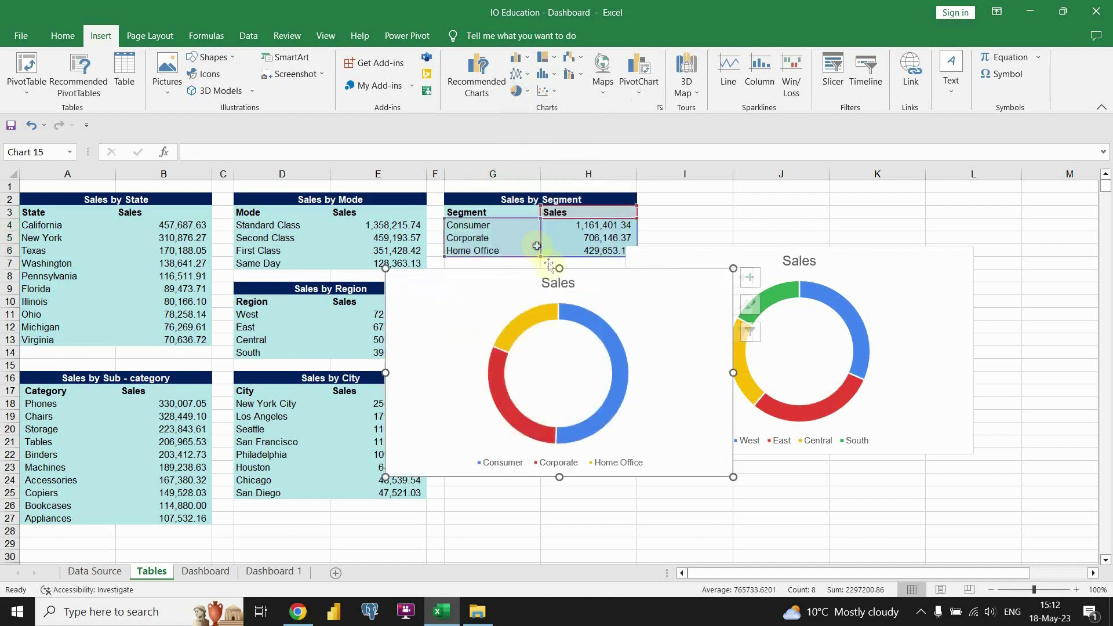
pyautogui.moveTo(596, 273); pyautogui.dragTo(467, 253)
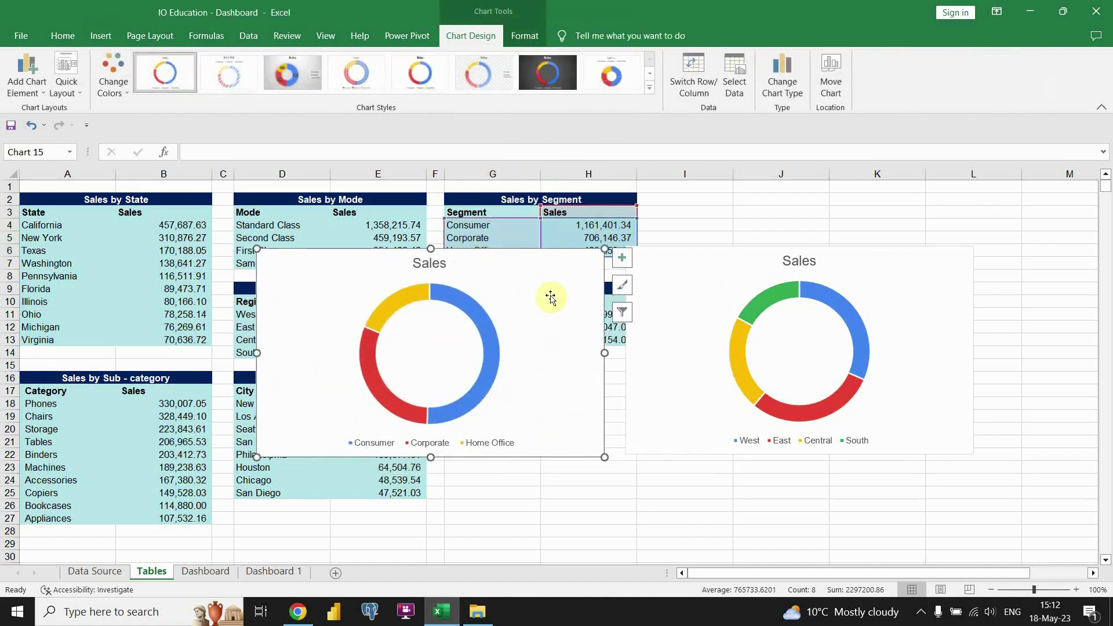
# - Move the segment doughnut chart to the Dashboard 1 sheet and shrink it to fit under the "Sales by Ship Mode" label
pyautogui.press('Delete')
pyautogui.click(284, 574)
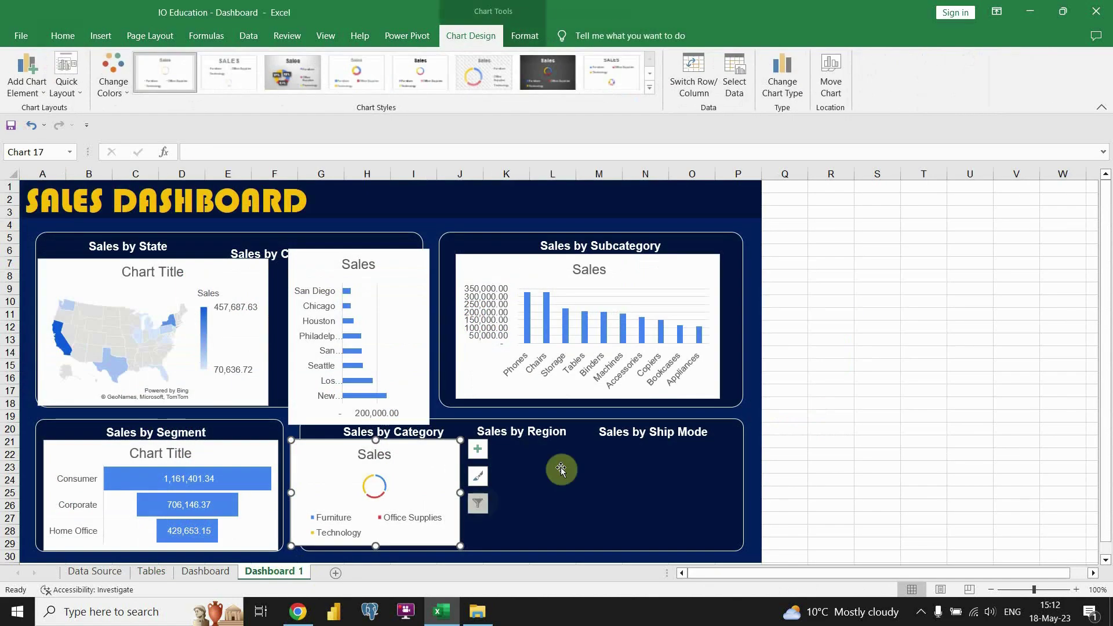
pyautogui.click(644, 454)
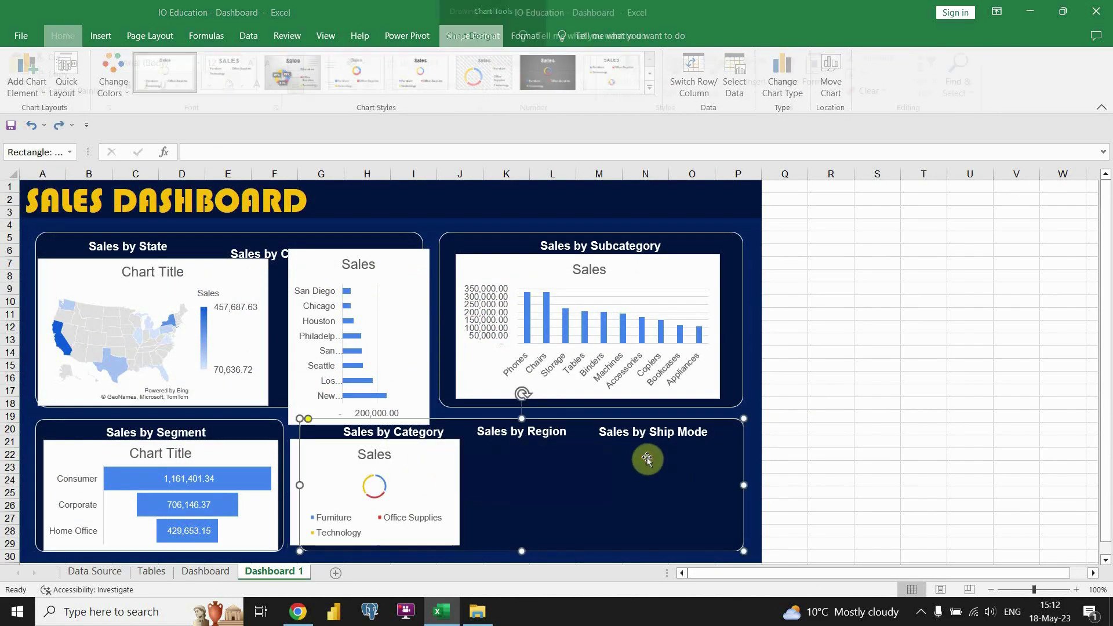
pyautogui.hotkey('ctrl', 'v')
pyautogui.moveTo(644, 455); pyautogui.dragTo(708, 448)
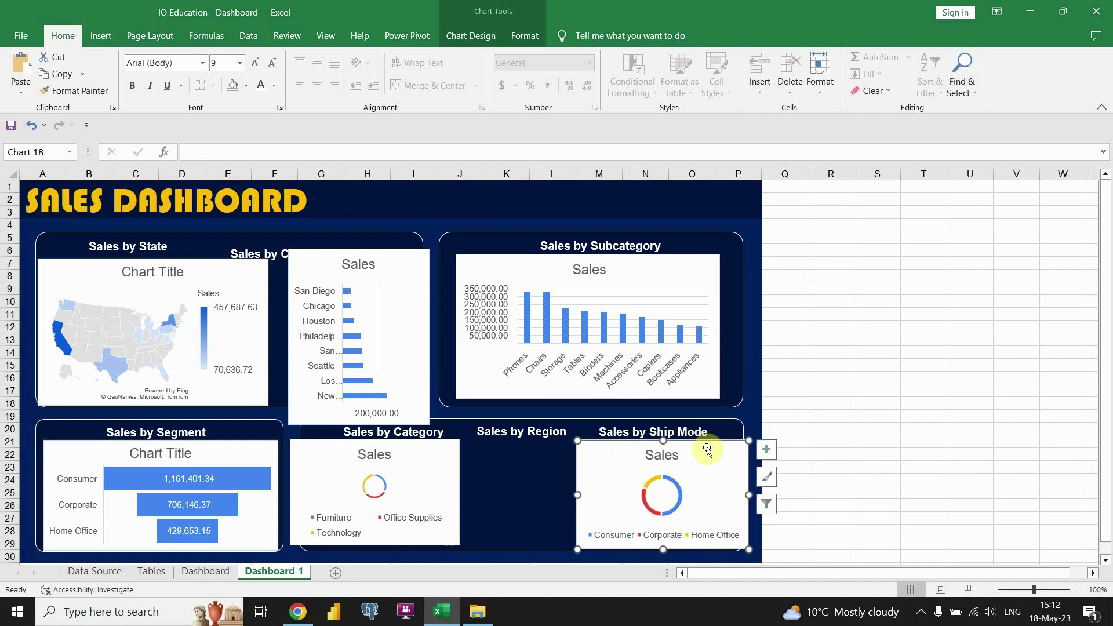
# - Move the region doughnut chart to the Dashboard 1 sheet, shrink it and place it under the "Sales by Region" label
pyautogui.click(151, 571)
pyautogui.click(771, 356)
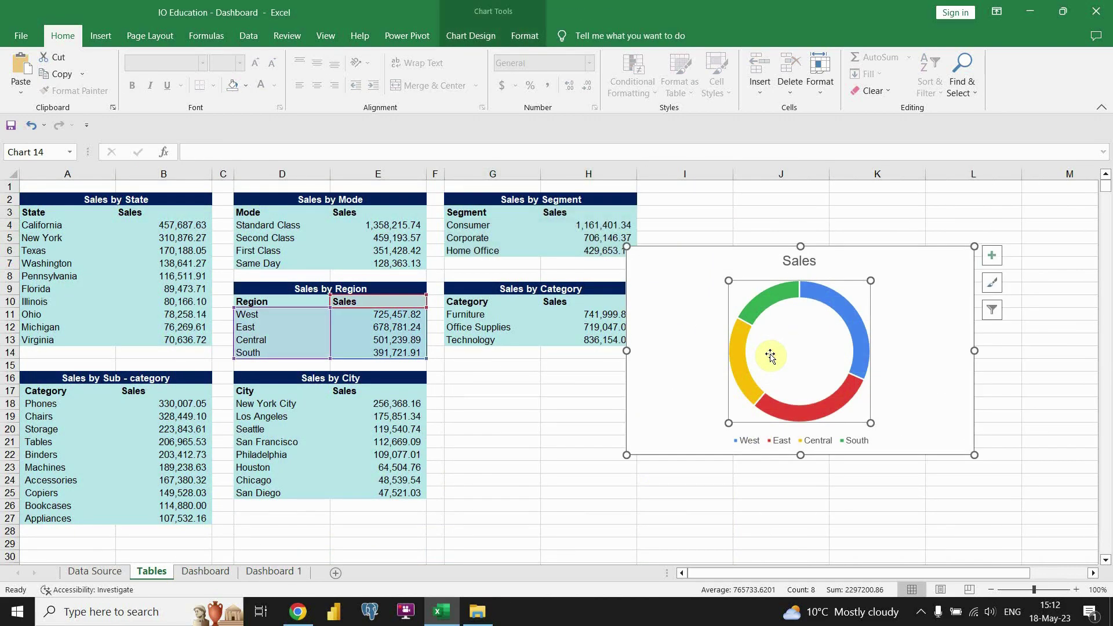
pyautogui.hotkey('ctrl', 'x')
pyautogui.click(273, 571)
pyautogui.hotkey('ctrl', 'v')
pyautogui.hotkey('ctrl', 'z')
pyautogui.hotkey('ctrl', 'v')
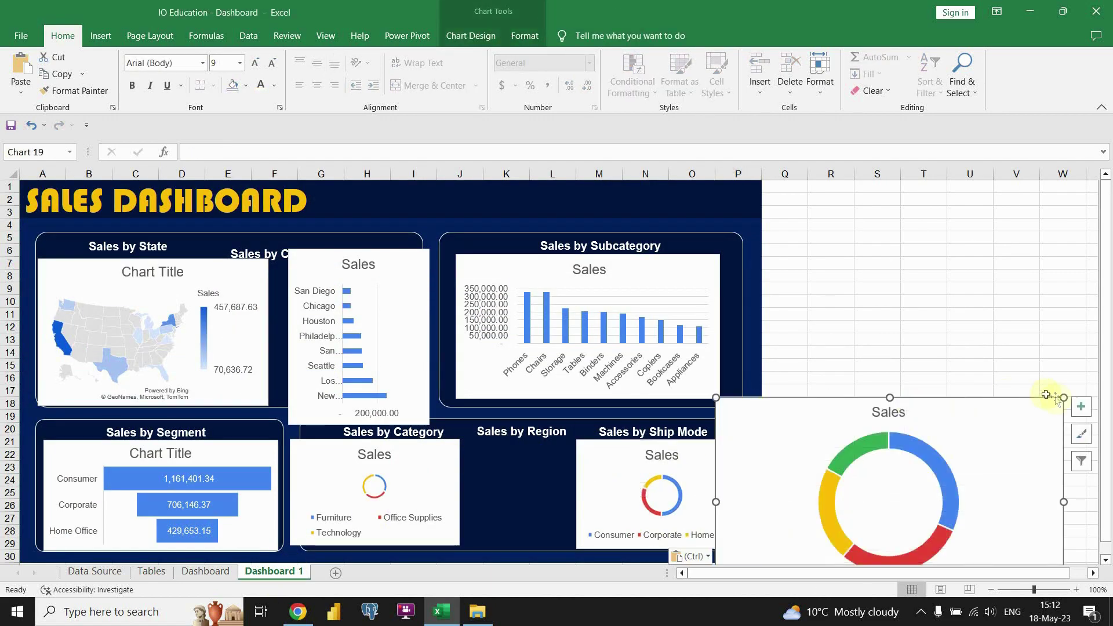
pyautogui.moveTo(1061, 398); pyautogui.dragTo(921, 496)
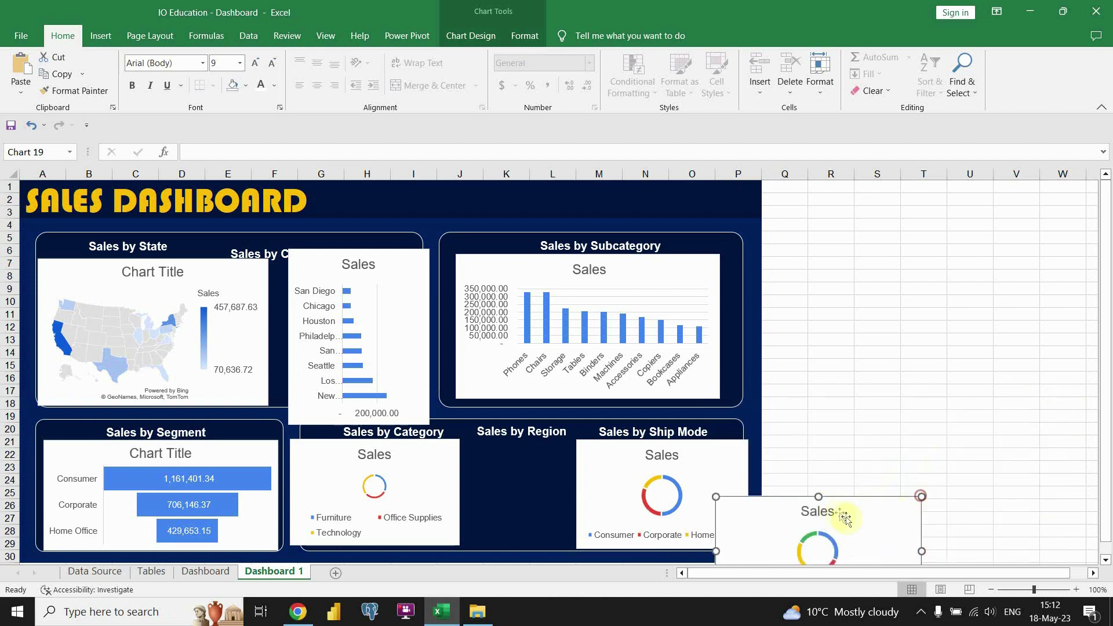
pyautogui.moveTo(839, 500); pyautogui.dragTo(538, 455)
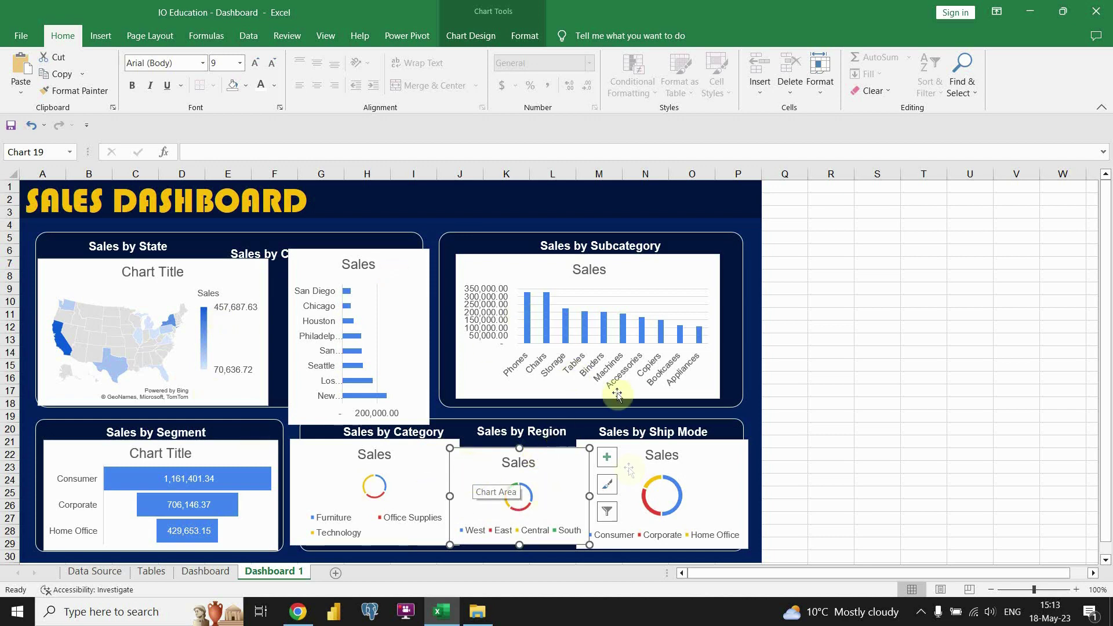
# - Remove the legend from the Sales by State map chart and nudge the chart slightly up within its panel
pyautogui.click(240, 276)
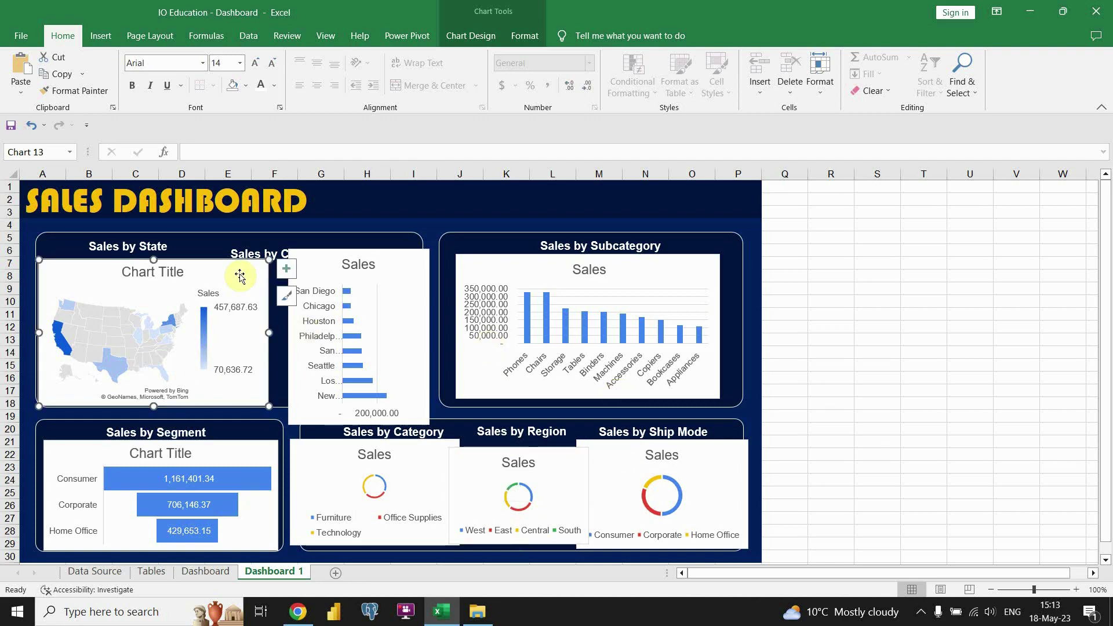
pyautogui.click(287, 274)
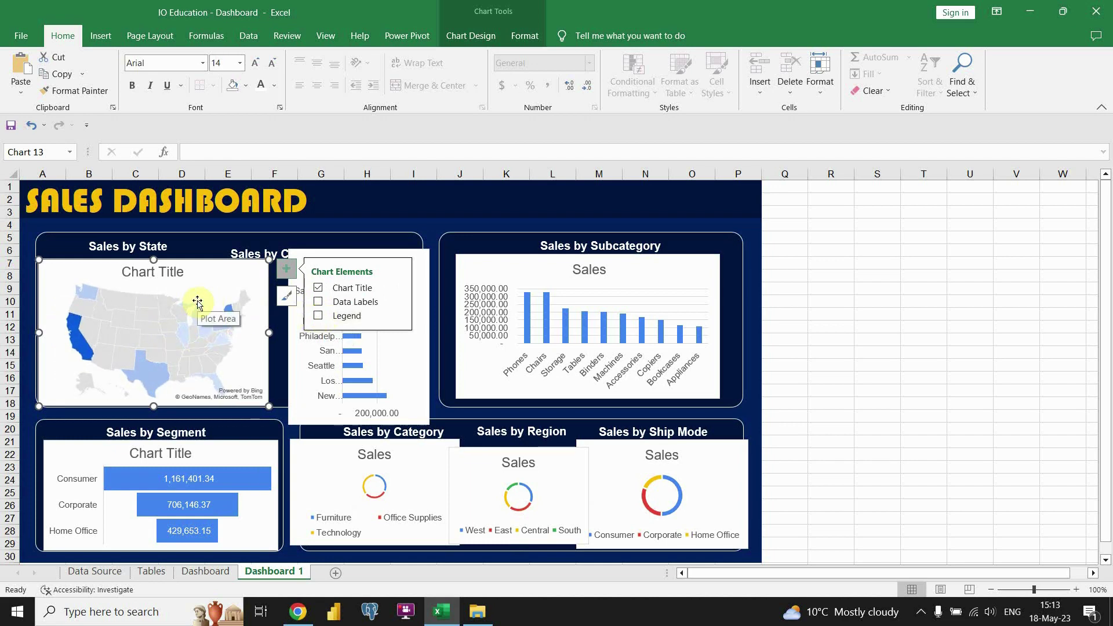
pyautogui.moveTo(217, 266); pyautogui.dragTo(220, 261)
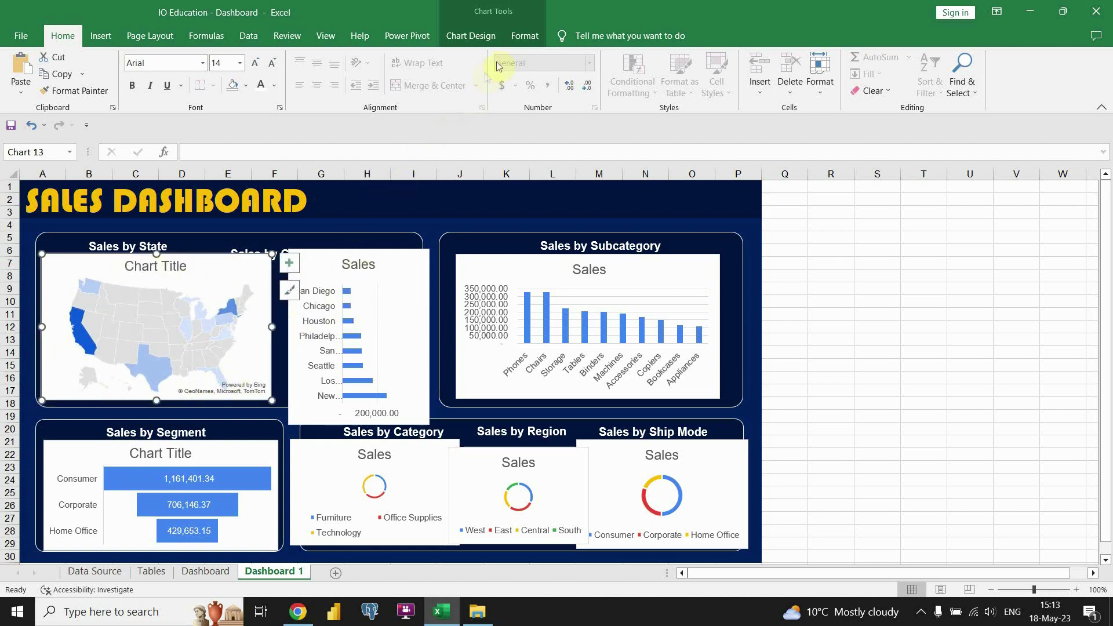
# - Set the state map chart's background to No Fill and apply the second chart style to it
pyautogui.click(529, 40)
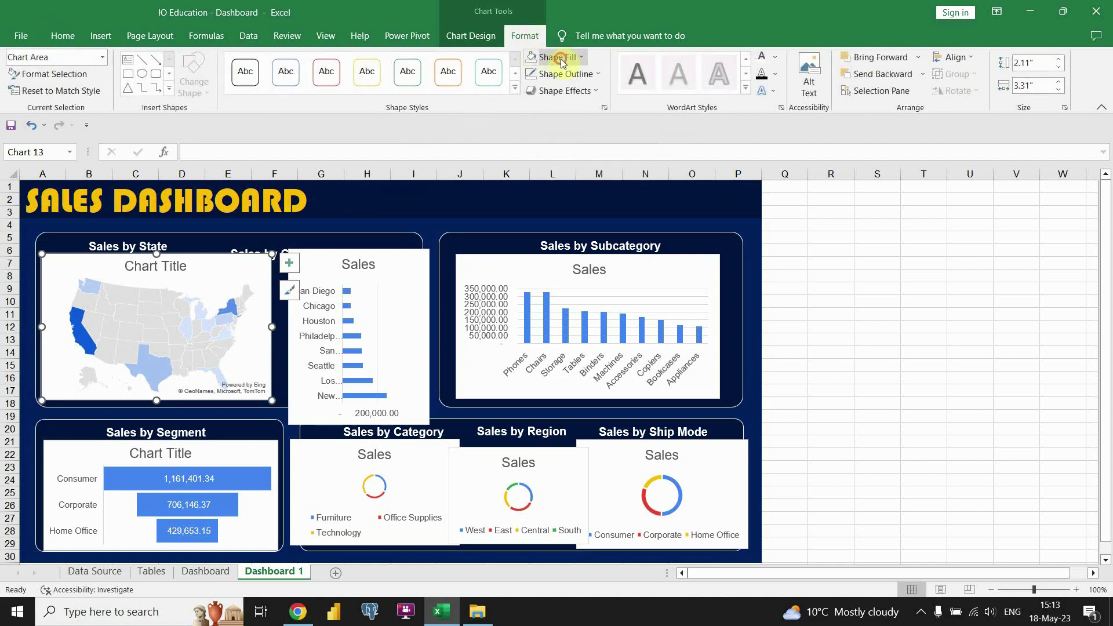
pyautogui.click(559, 60)
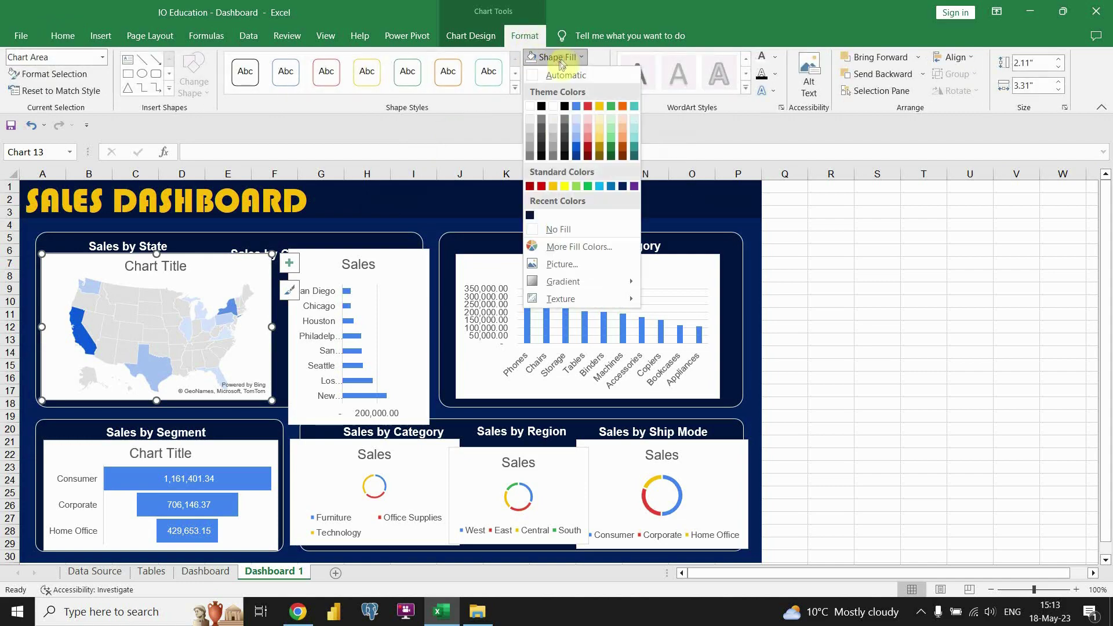
pyautogui.click(571, 234)
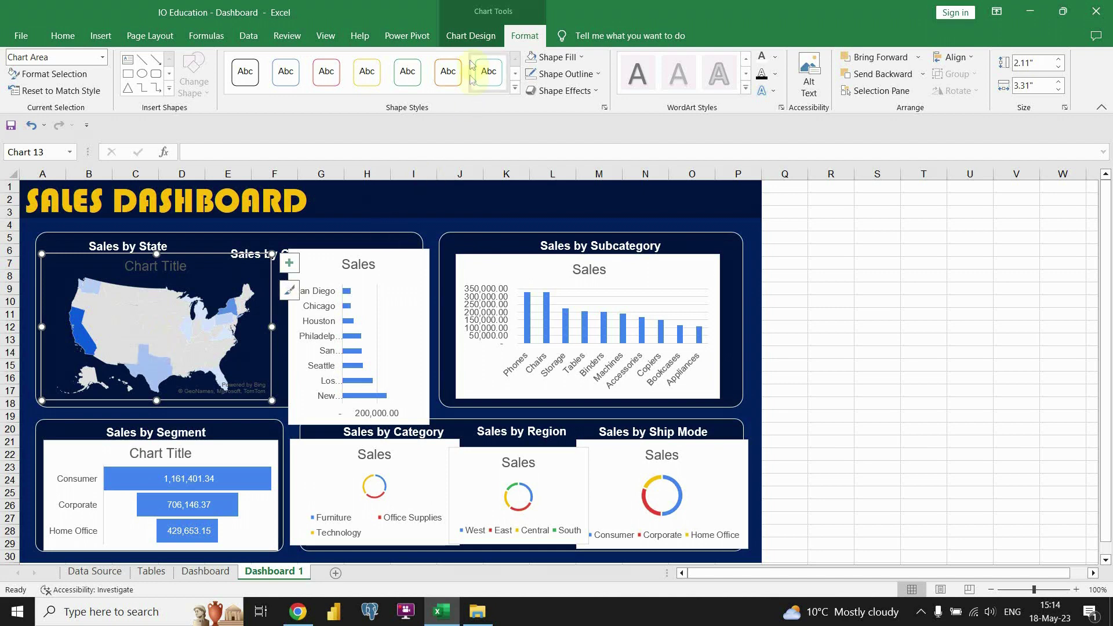
pyautogui.click(471, 38)
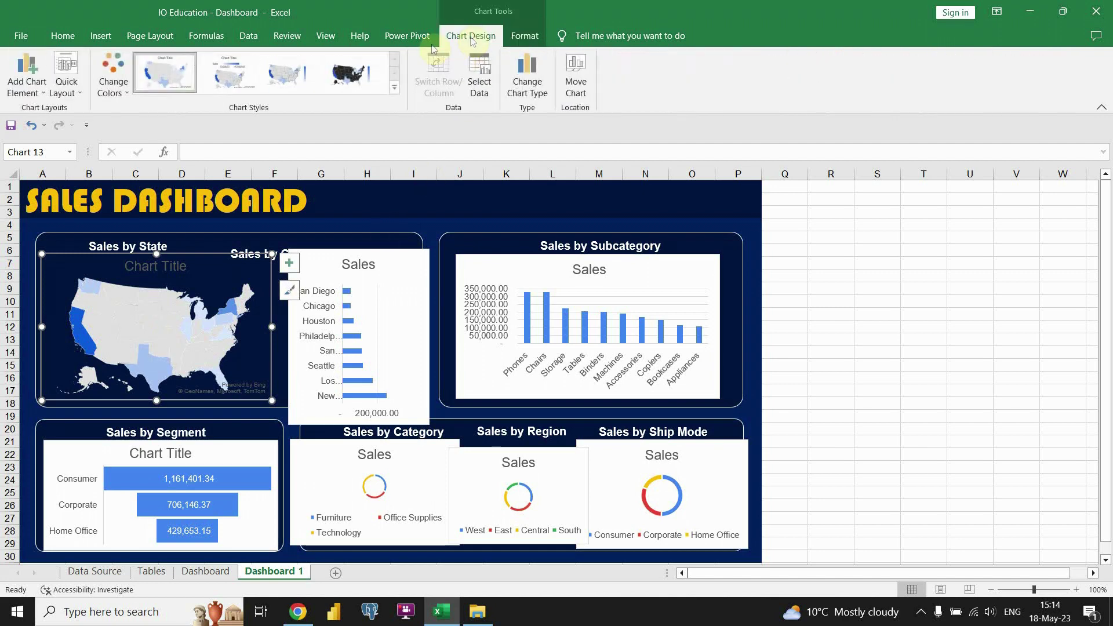
pyautogui.click(241, 71)
pyautogui.moveTo(173, 354)
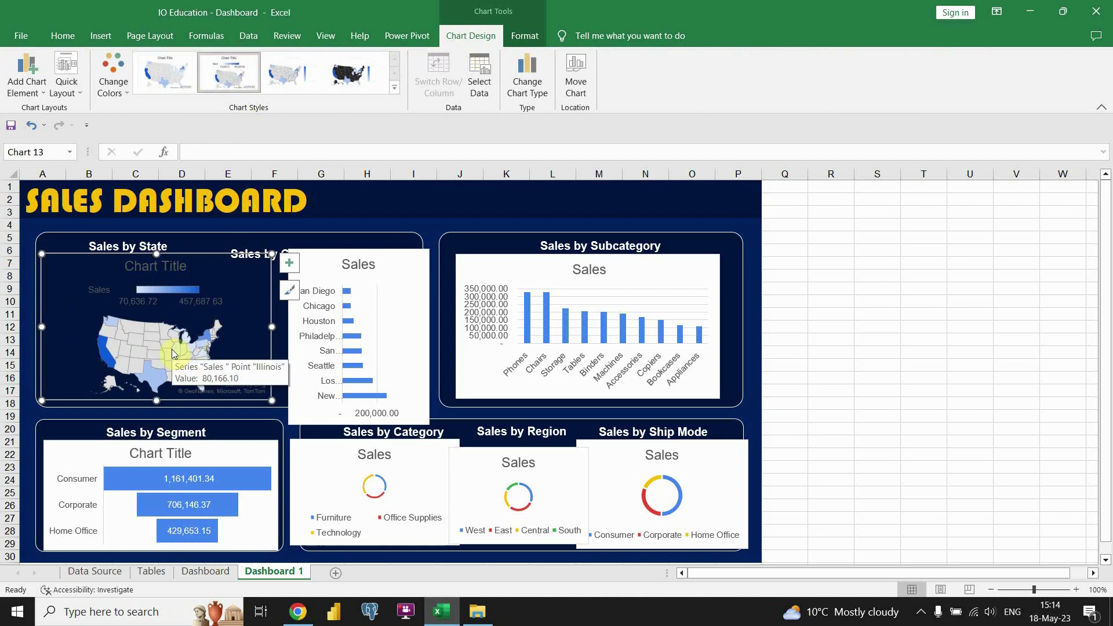
# - Remove the legend and the chart title from the Sales by State map chart
pyautogui.click(292, 267)
pyautogui.click(321, 310)
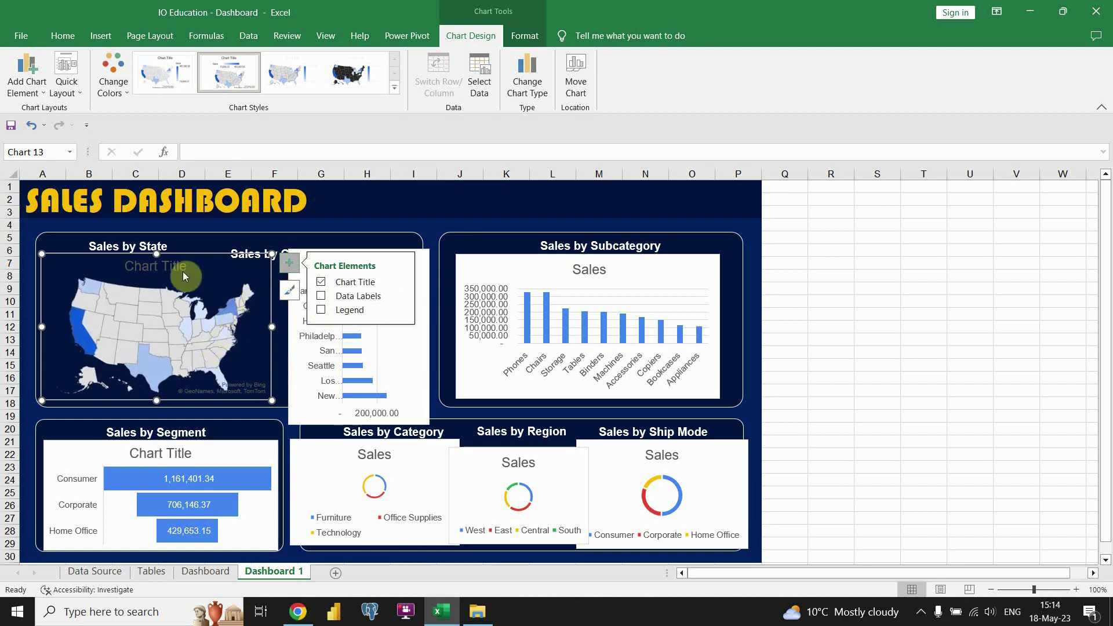
pyautogui.click(321, 283)
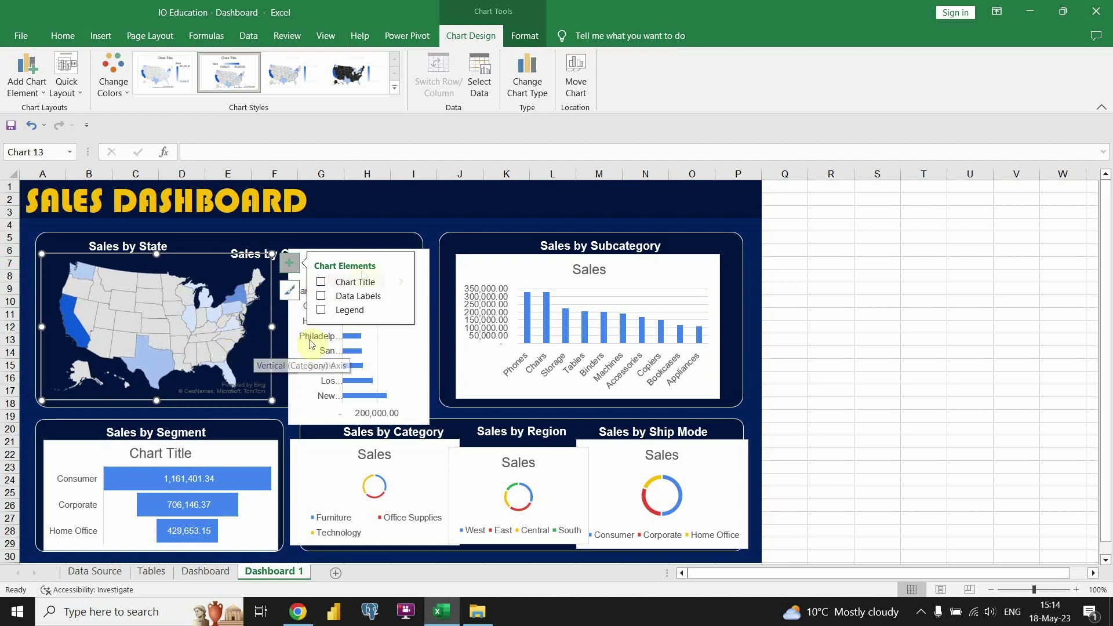
pyautogui.click(428, 225)
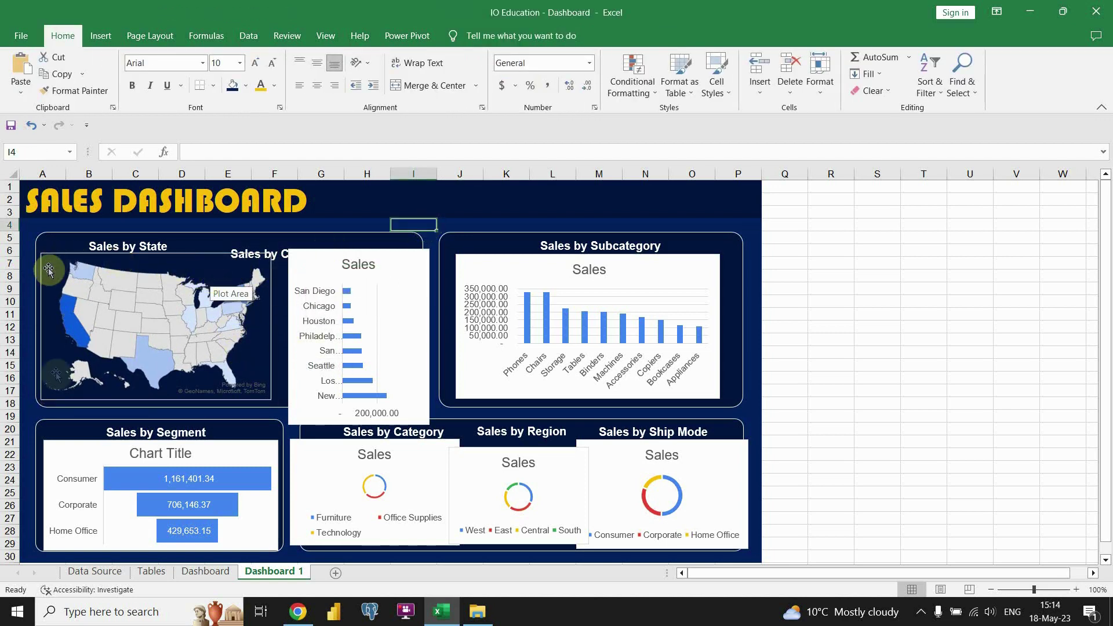
# - Set the plot area of the Sales by State map chart to No Outline
pyautogui.click(260, 348)
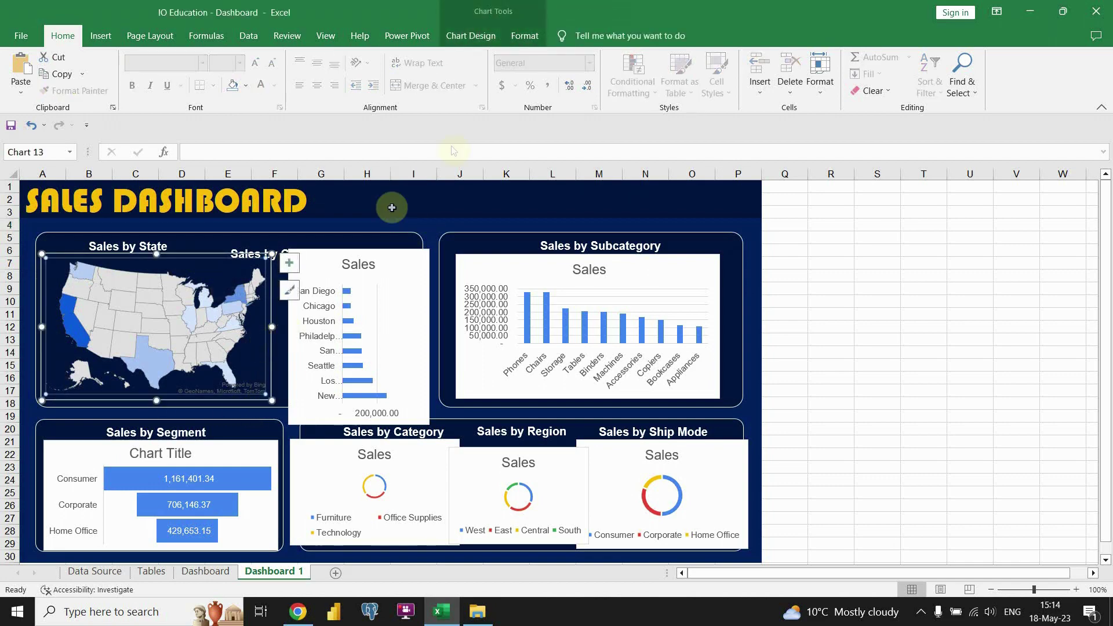
pyautogui.click(513, 46)
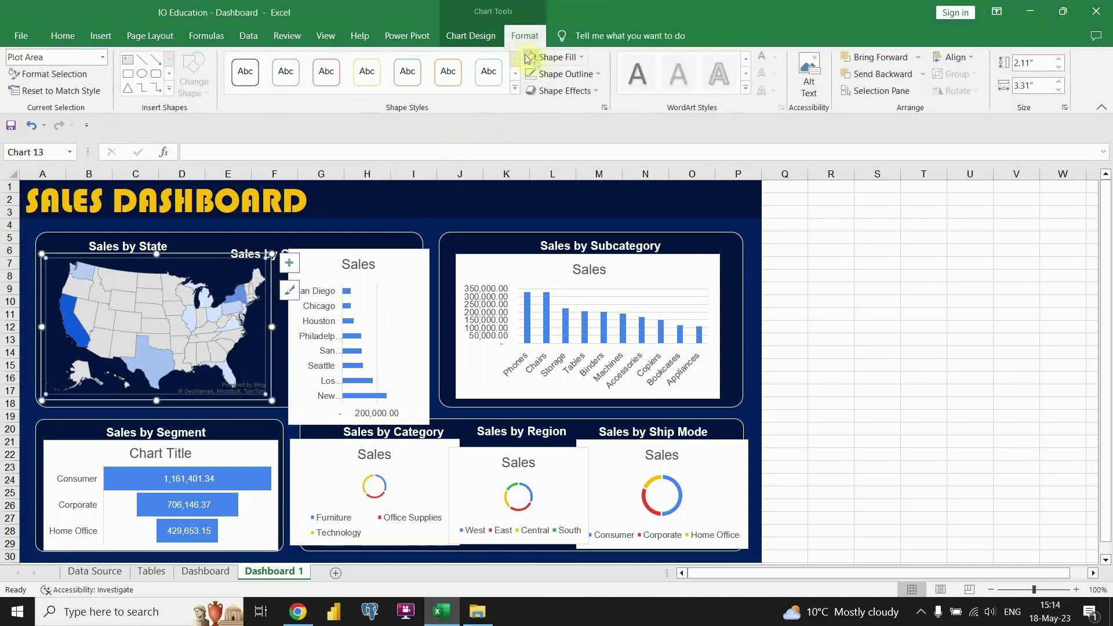
pyautogui.click(573, 75)
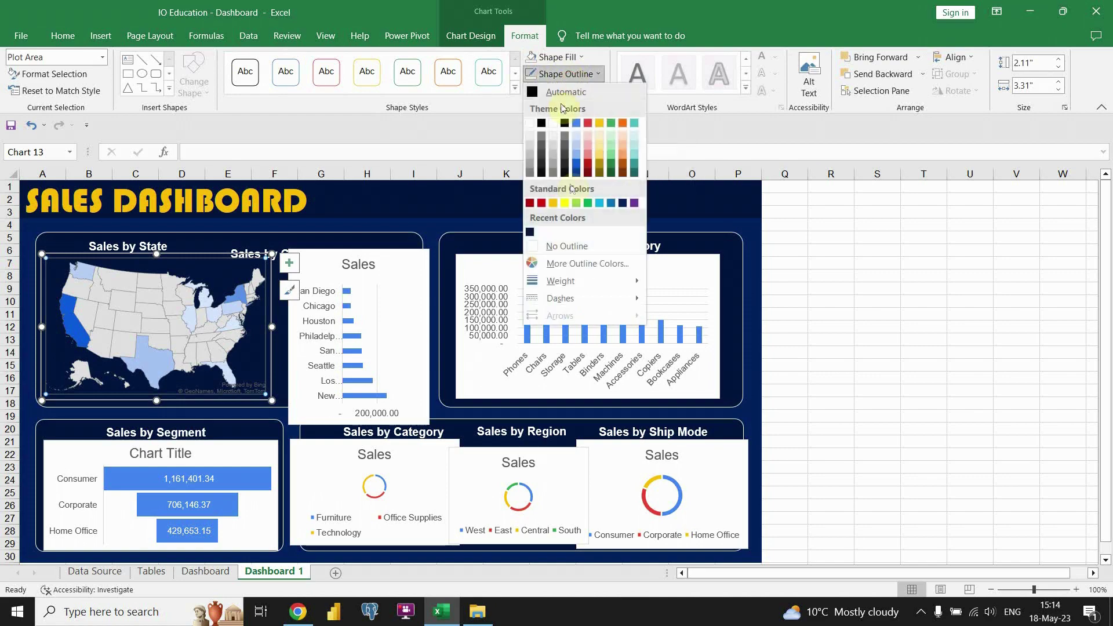
pyautogui.click(565, 249)
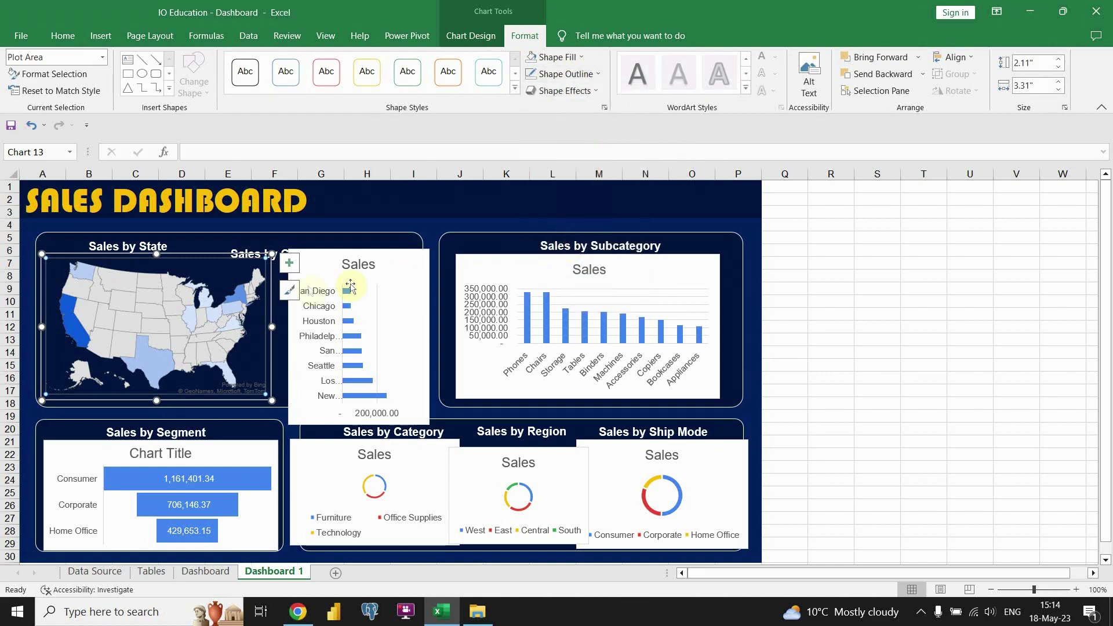
pyautogui.click(293, 237)
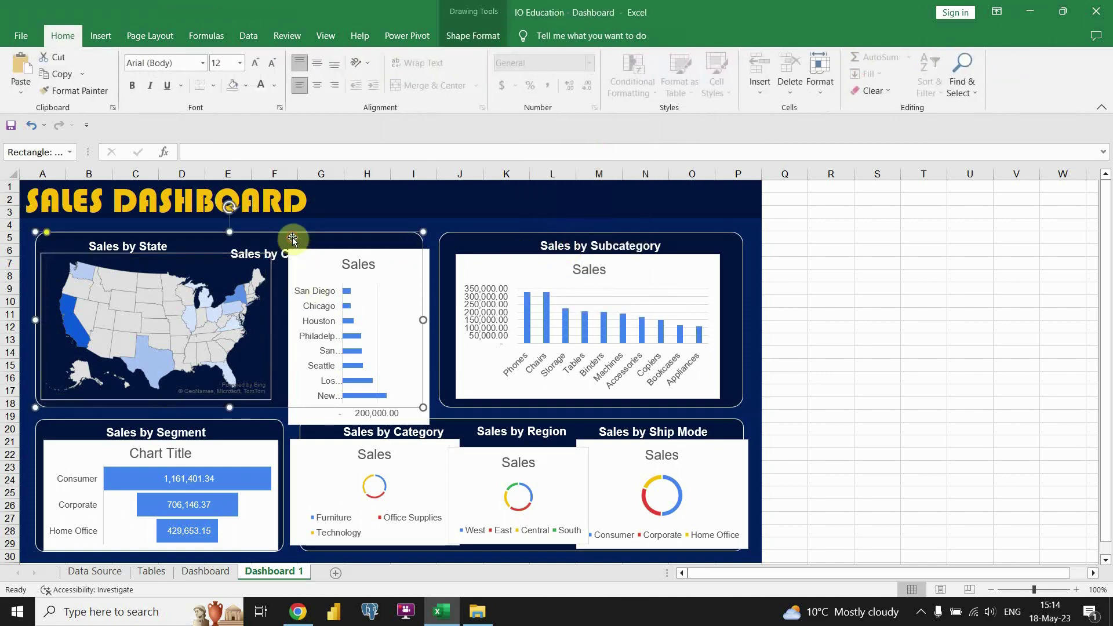
# - Set the whole chart area of the Sales by State map to No Outline
pyautogui.click(205, 258)
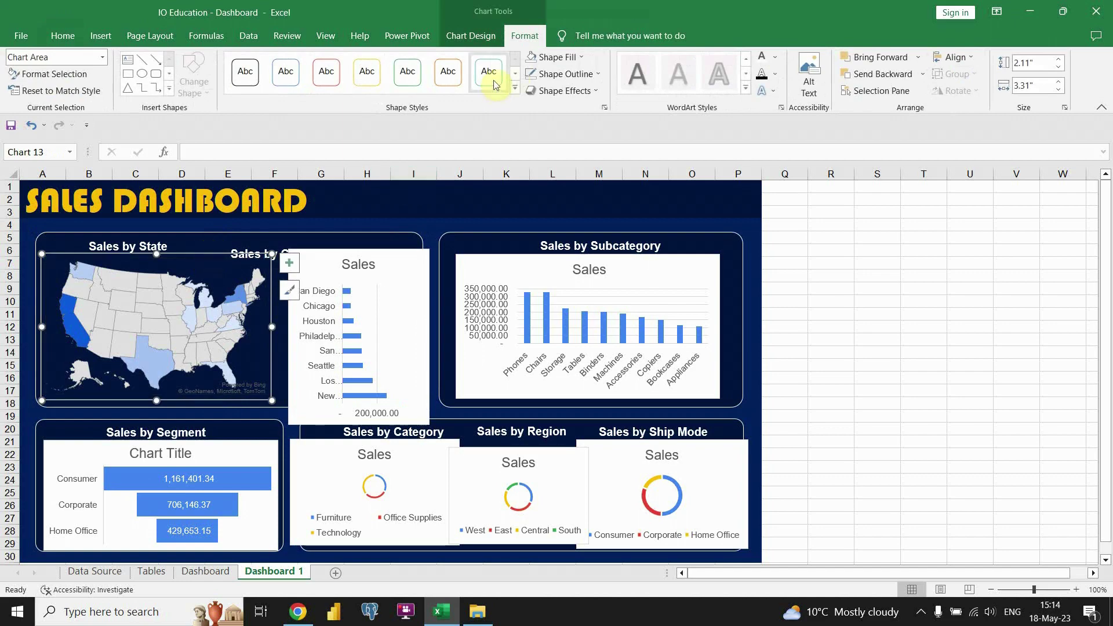
pyautogui.click(574, 74)
pyautogui.click(552, 239)
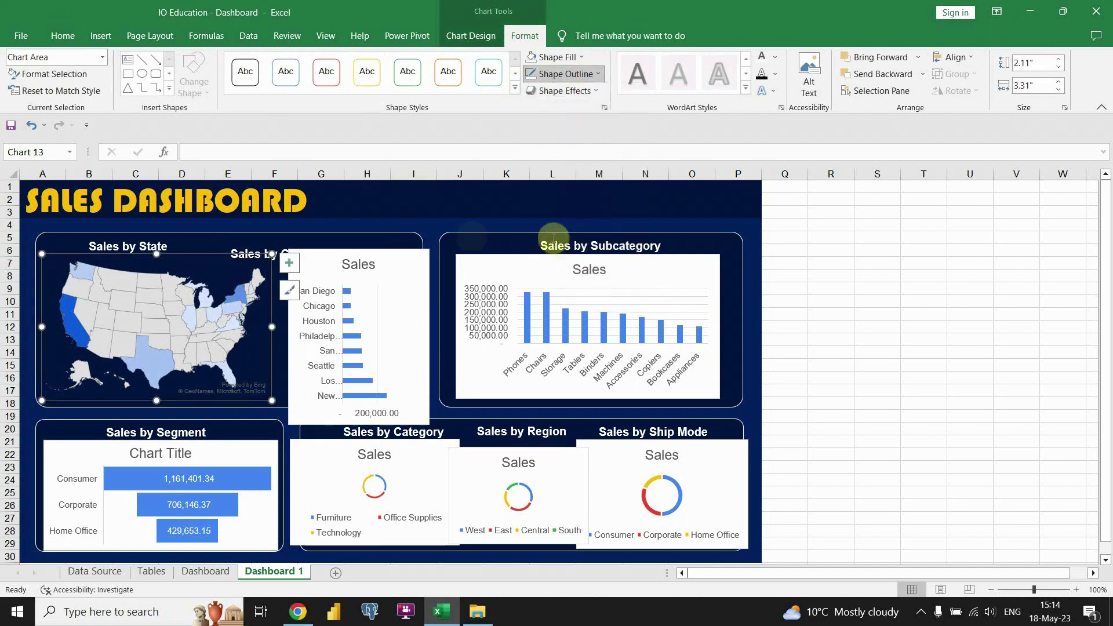
pyautogui.click(310, 239)
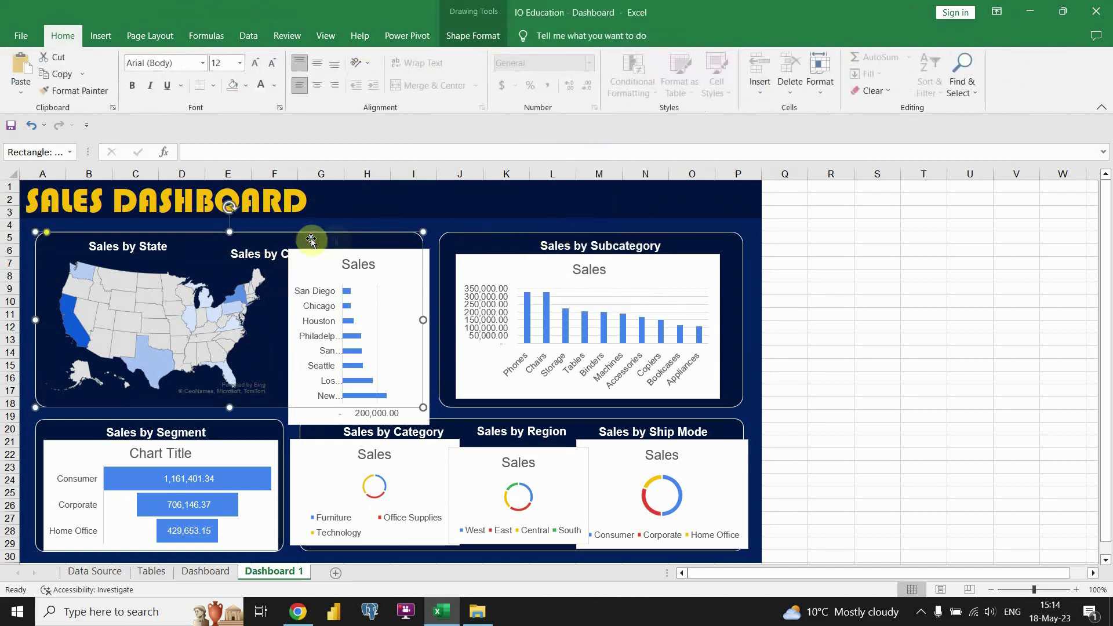
pyautogui.click(436, 226)
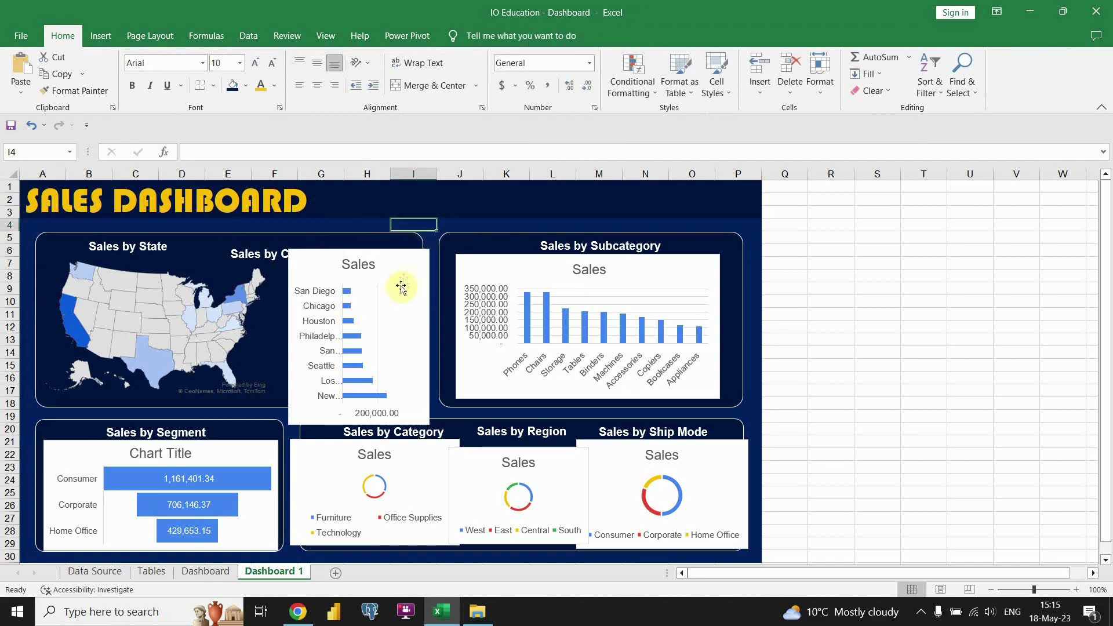
# - Give the Sales by City bar chart no fill and remove its primary horizontal axis, chart title and gridlines
pyautogui.click(322, 420)
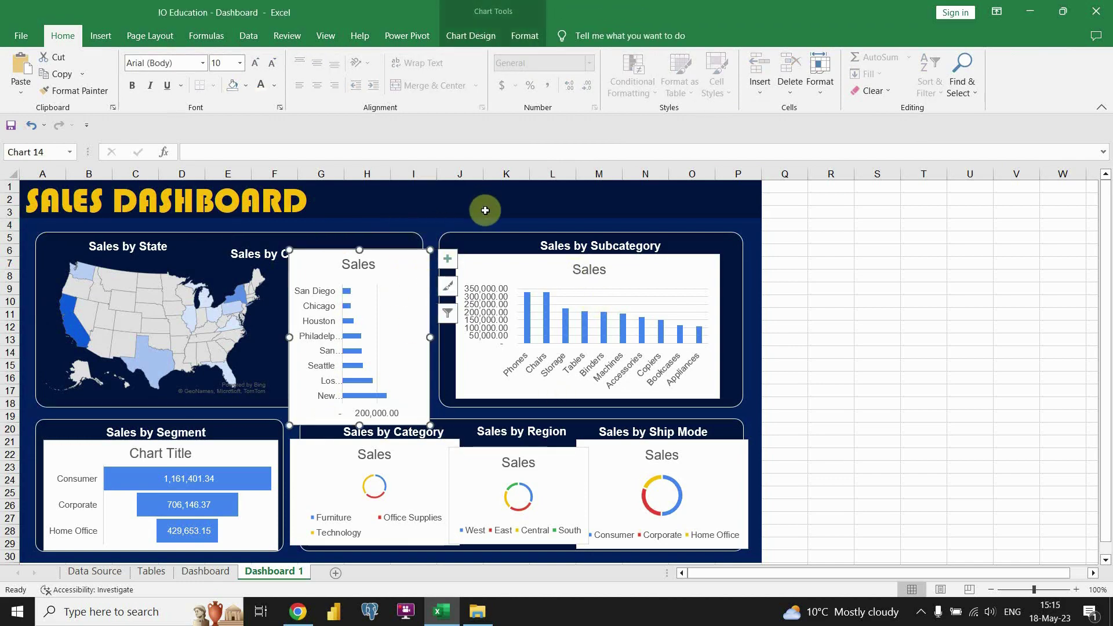
pyautogui.click(525, 35)
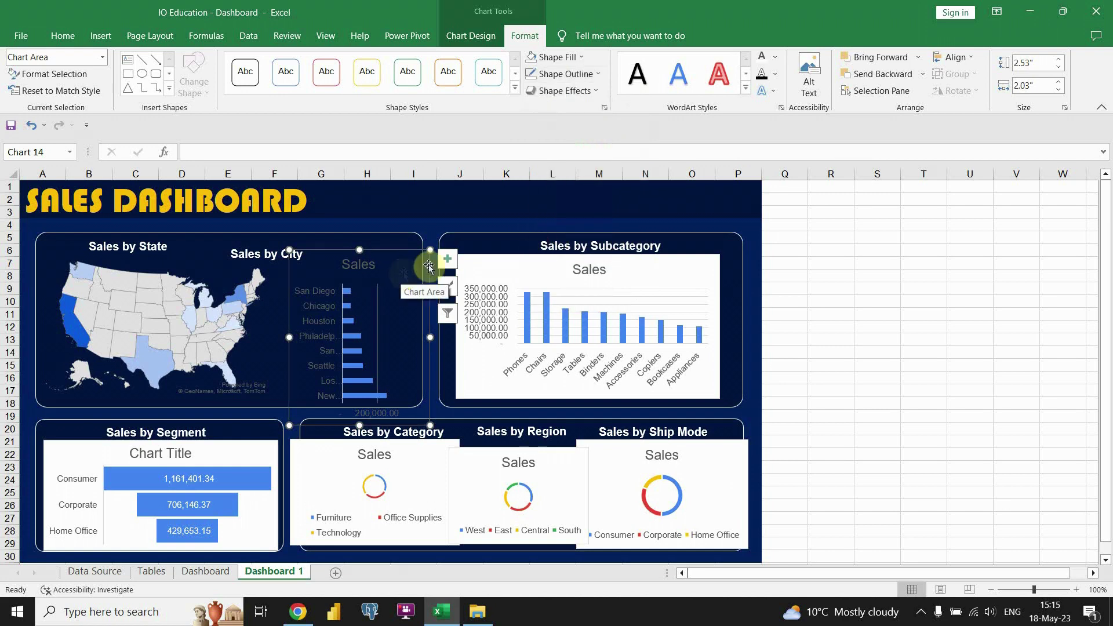
pyautogui.click(447, 258)
pyautogui.click(559, 281)
pyautogui.click(586, 294)
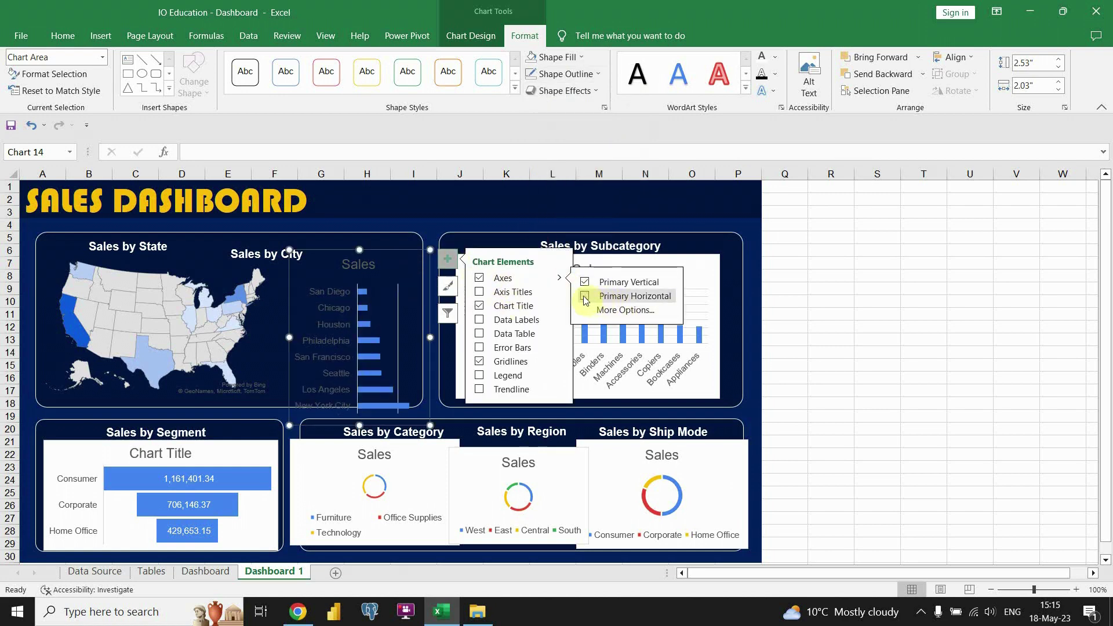
pyautogui.click(479, 306)
pyautogui.click(478, 362)
# - Color the city chart's vertical axis labels white and shrink the chart to about 2.25" high by 1.73" wide
pyautogui.click(342, 273)
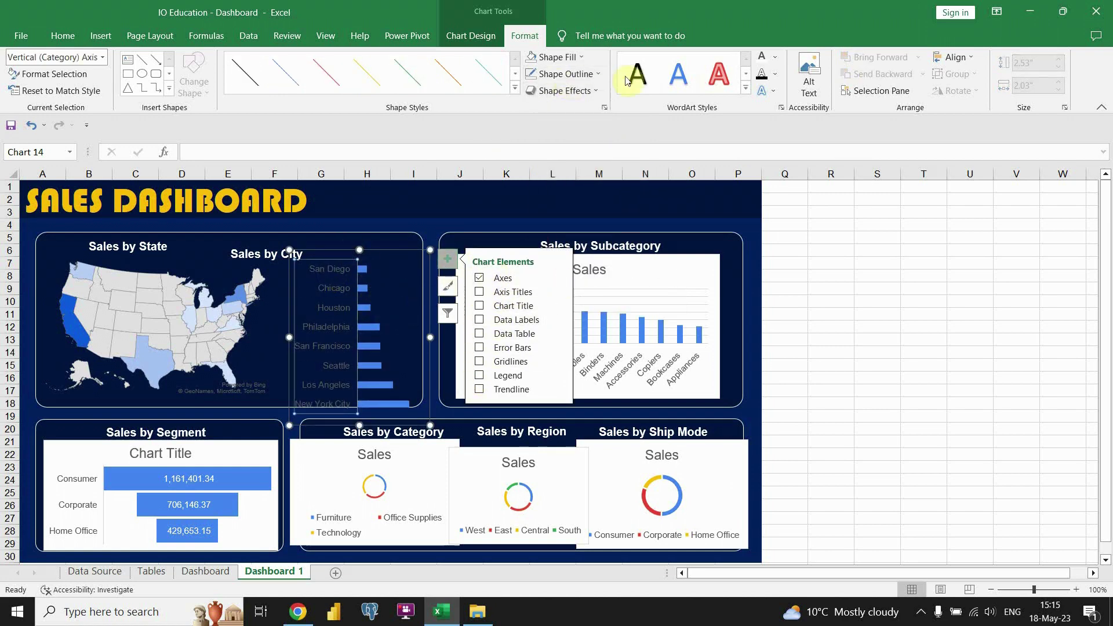
pyautogui.click(775, 57)
pyautogui.click(760, 106)
pyautogui.moveTo(430, 251); pyautogui.dragTo(409, 269)
# - Add a curved trendline to the Sales by City chart and fit the chart inside its panel at about 2.28" by 1.96"
pyautogui.click(426, 278)
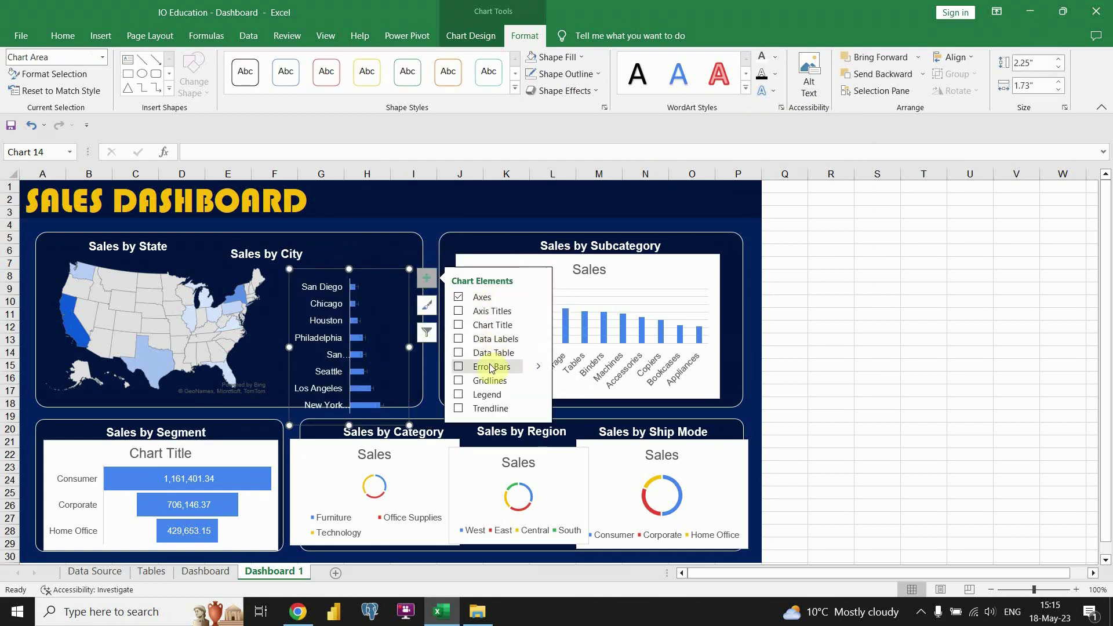
pyautogui.click(538, 410)
pyautogui.click(580, 431)
pyautogui.moveTo(383, 274); pyautogui.dragTo(287, 251)
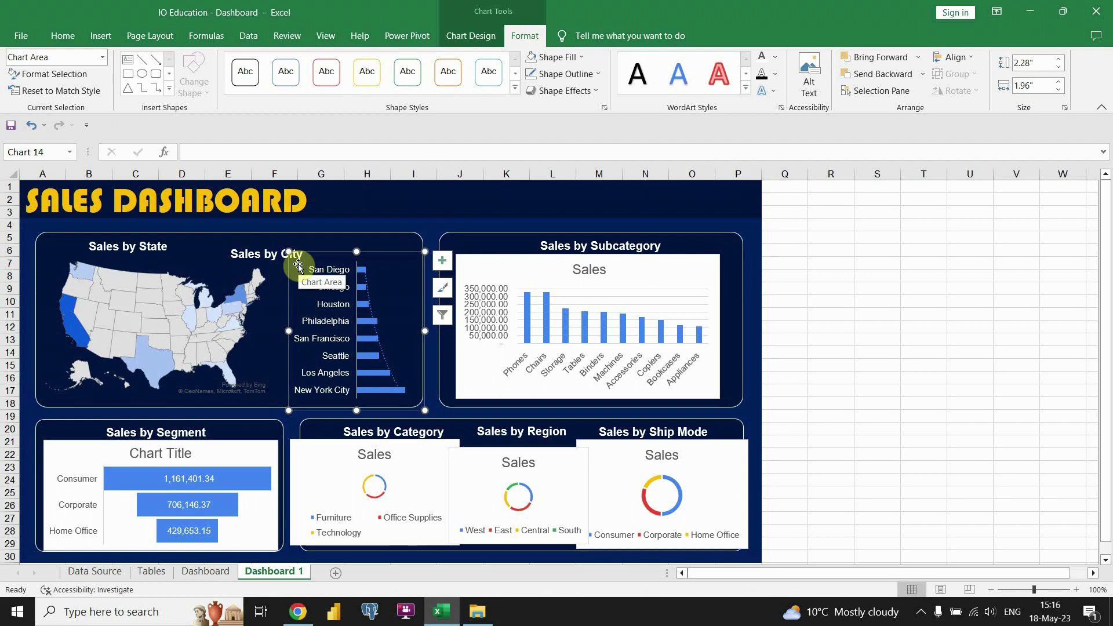
# - Remove the vertical axis, chart title and gridlines from the Sales by Subcategory column chart and add error bars
pyautogui.click(517, 266)
pyautogui.click(738, 264)
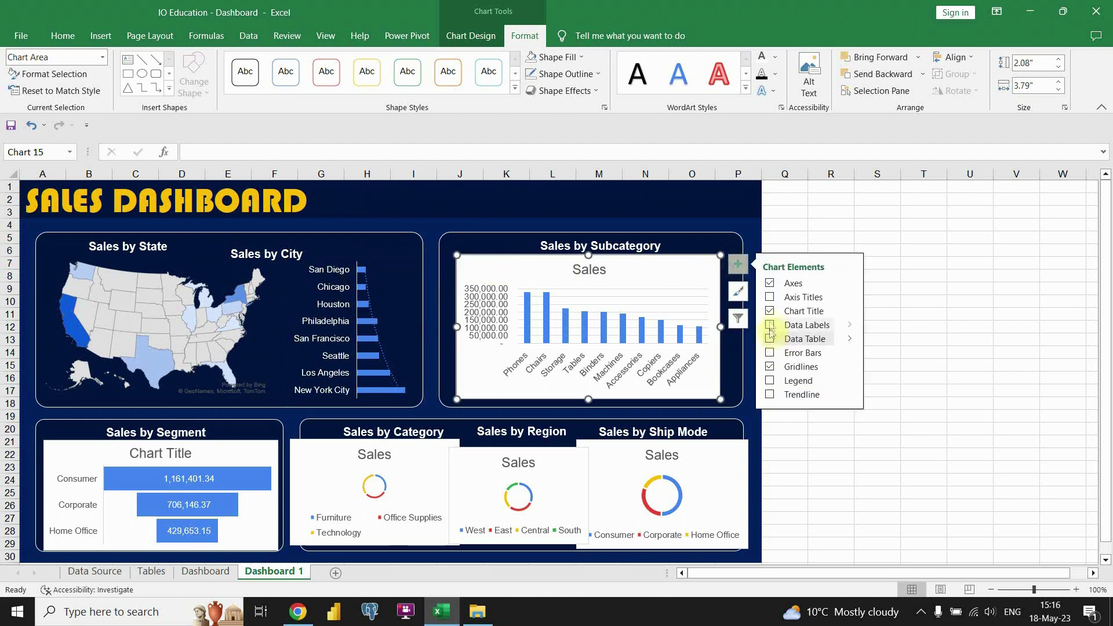
pyautogui.click(876, 301)
pyautogui.click(814, 323)
pyautogui.click(814, 323)
pyautogui.click(812, 311)
pyautogui.click(771, 368)
pyautogui.click(770, 353)
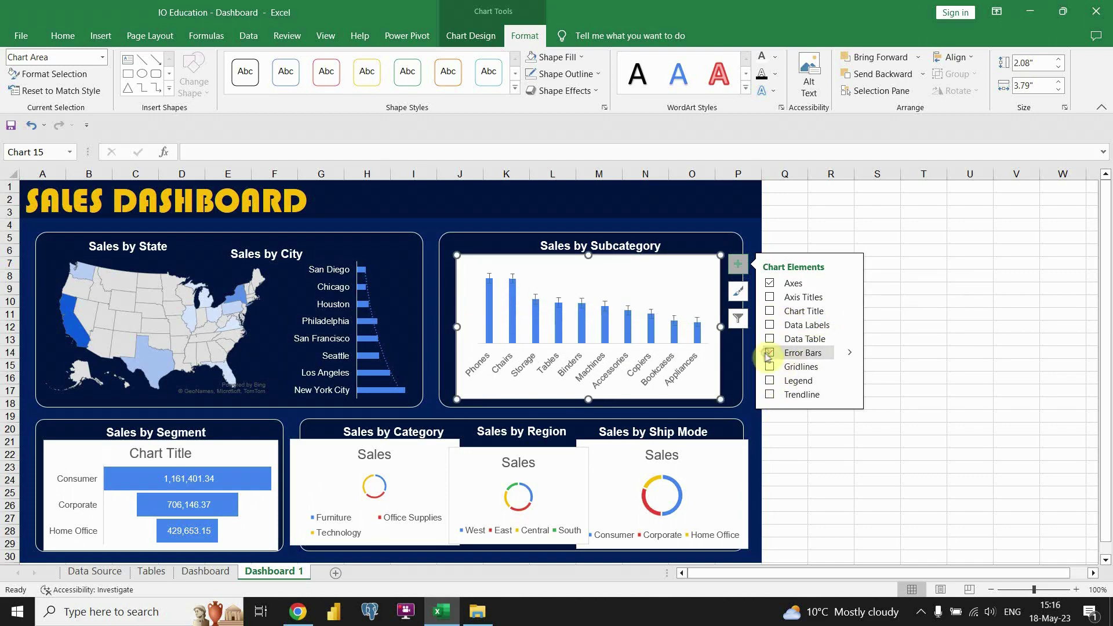
# - Apply the seventh chart style to the Sales by Subcategory chart and set its chart area to no fill and no outline
pyautogui.click(471, 36)
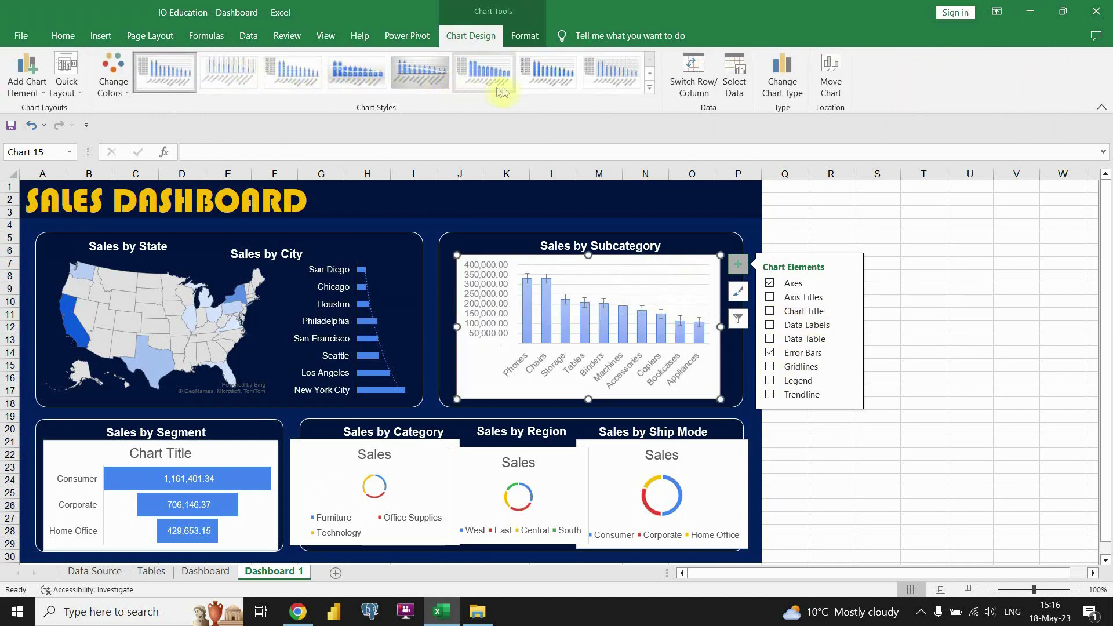
pyautogui.click(556, 72)
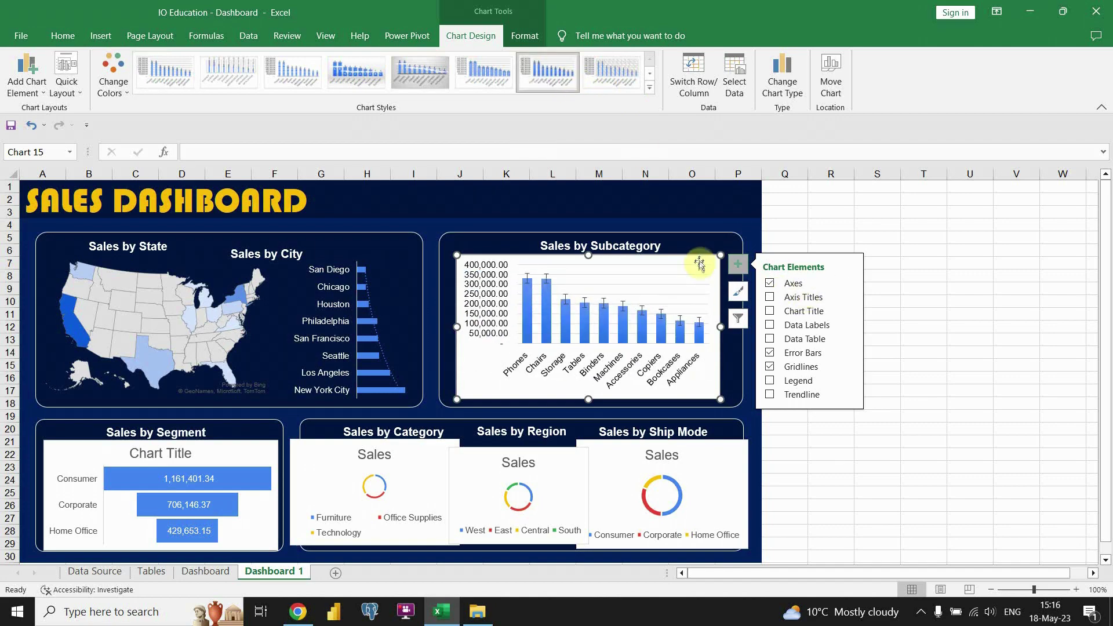
pyautogui.click(525, 36)
pyautogui.click(556, 56)
pyautogui.click(551, 246)
pyautogui.click(565, 73)
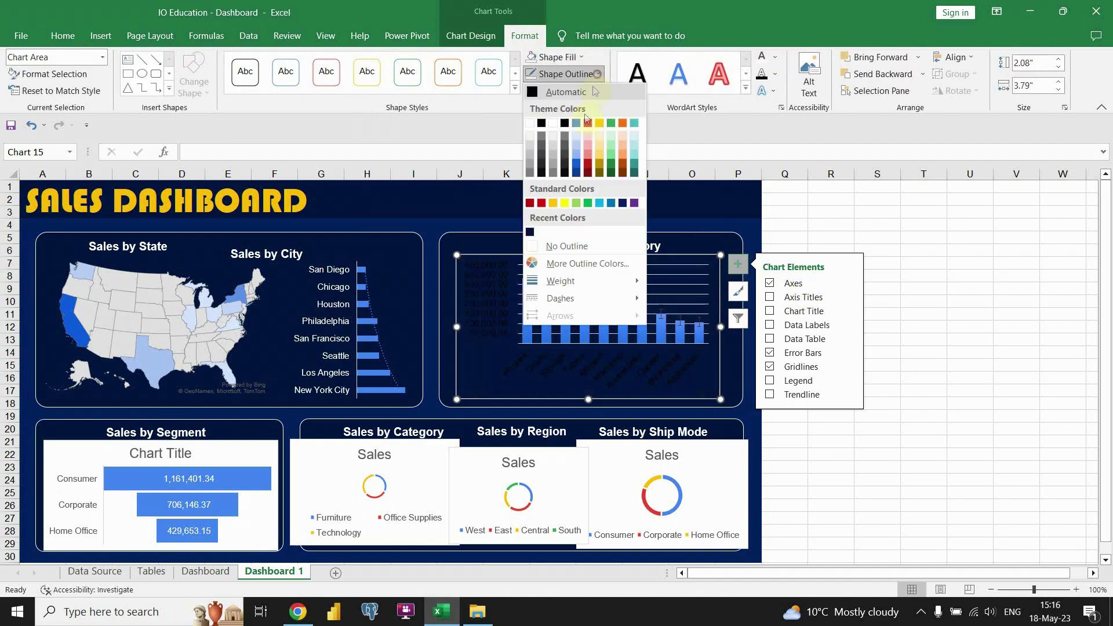
pyautogui.click(551, 246)
# - Remove the primary vertical axis and gridlines from the restyled subcategory chart and color its category labels white
pyautogui.click(850, 283)
pyautogui.click(875, 300)
pyautogui.click(769, 366)
pyautogui.click(526, 364)
pyautogui.click(725, 368)
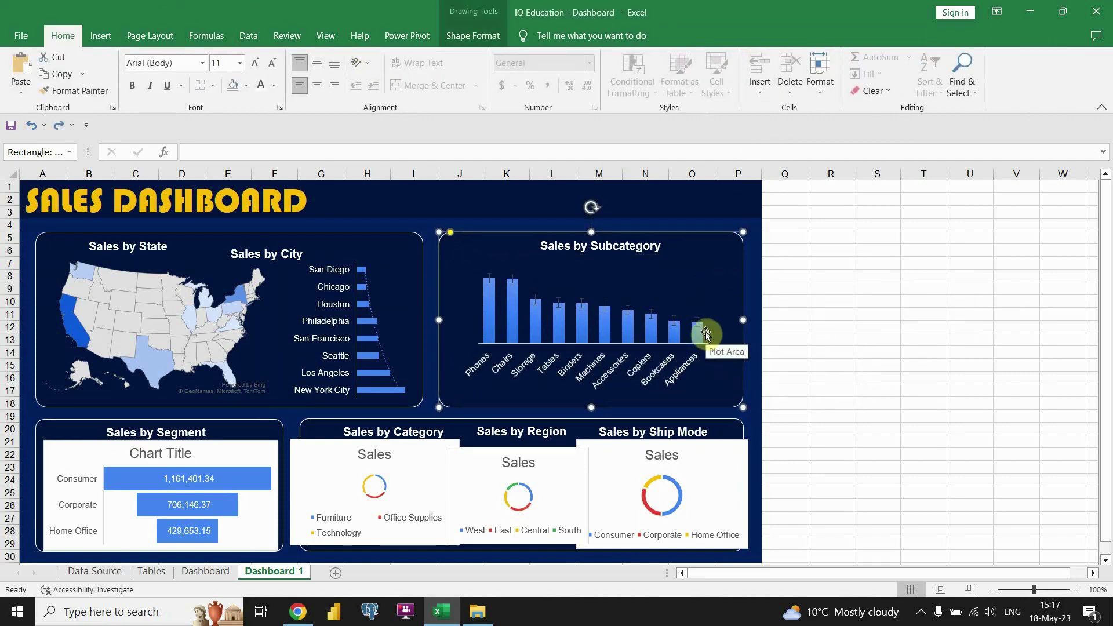
# - Enlarge the subcategory chart toward the upper and side edges of its rounded panel
pyautogui.click(731, 249)
pyautogui.moveTo(720, 255); pyautogui.dragTo(732, 249)
pyautogui.moveTo(457, 327); pyautogui.dragTo(443, 323)
pyautogui.click(554, 225)
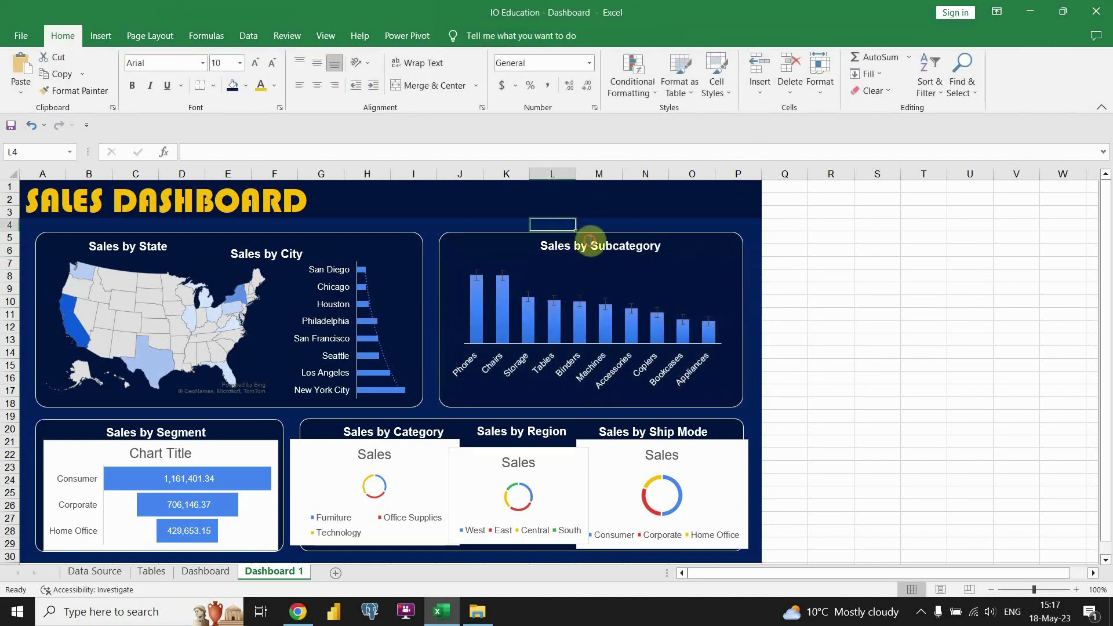
# - Center the "Sales by Subcategory" label over its panel and stretch the chart and its plot area to fill the panel's width
pyautogui.click(578, 234)
pyautogui.click(551, 221)
pyautogui.click(442, 246)
pyautogui.click(495, 224)
pyautogui.click(730, 319)
pyautogui.moveTo(729, 320); pyautogui.dragTo(735, 315)
pyautogui.click(750, 218)
pyautogui.click(693, 291)
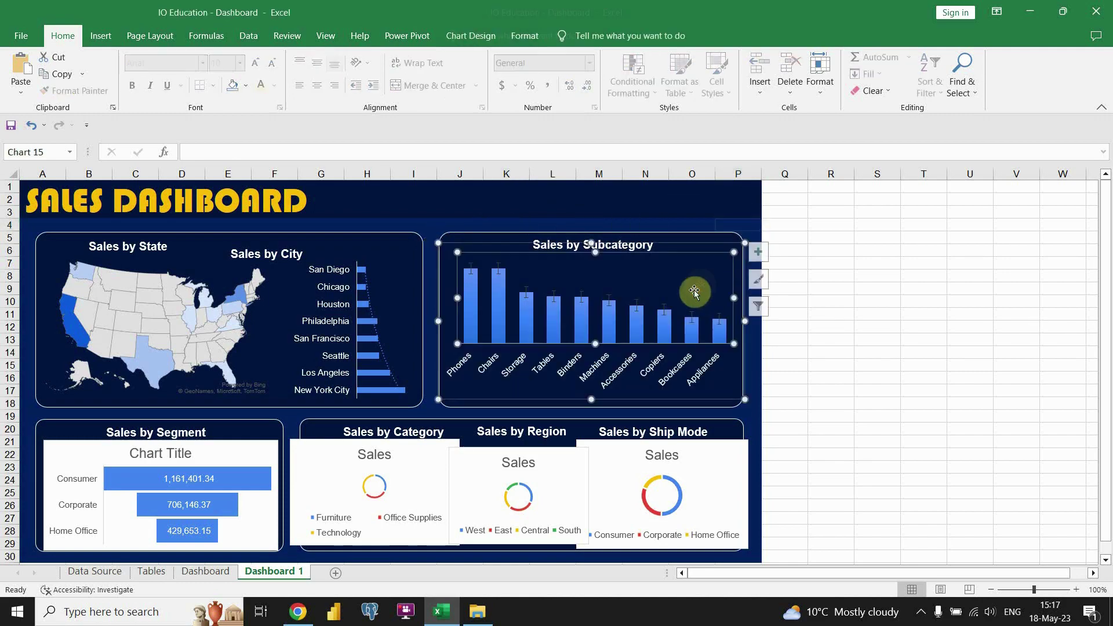
pyautogui.click(747, 227)
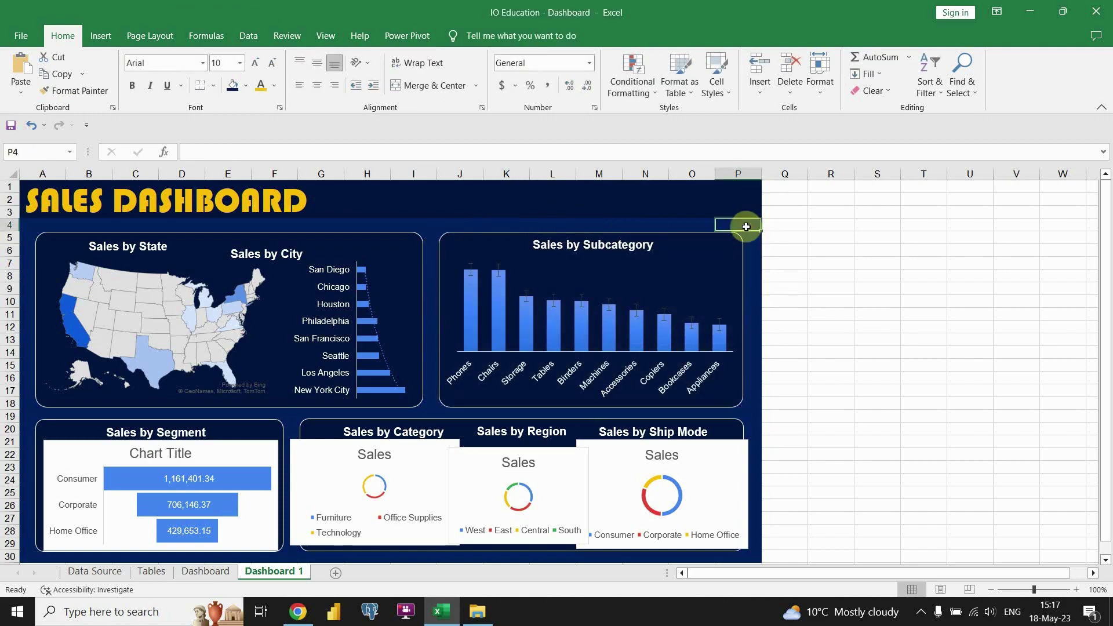
# - Remove the Sales by Segment chart's title and set its chart area to no fill and no outline
pyautogui.click(242, 451)
pyautogui.click(295, 450)
pyautogui.click(328, 497)
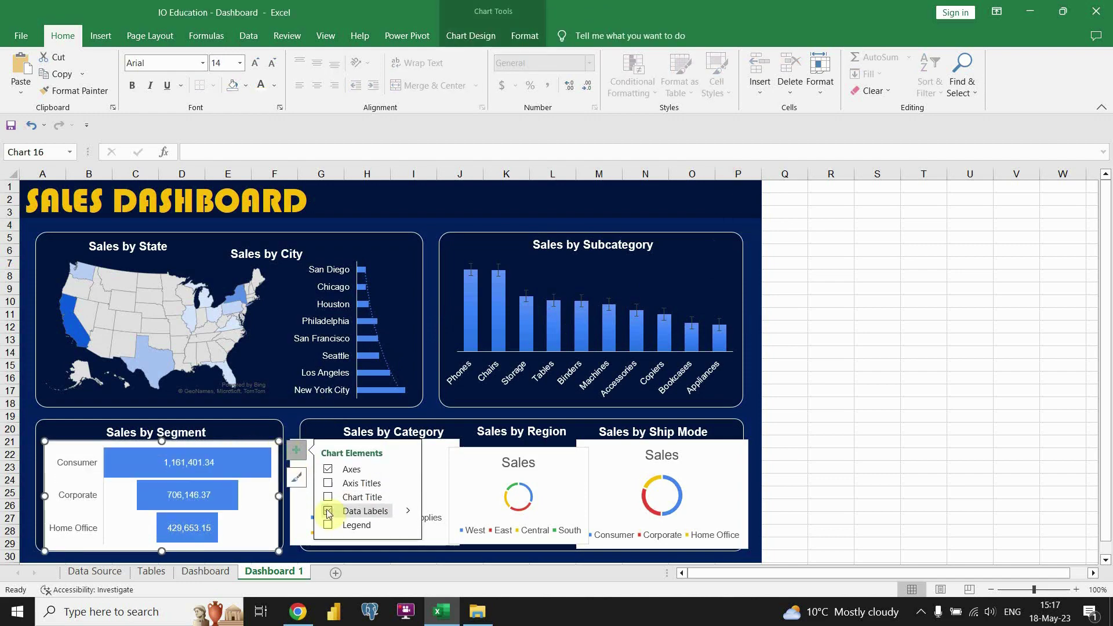
pyautogui.click(525, 36)
pyautogui.click(583, 58)
pyautogui.click(557, 230)
pyautogui.click(566, 74)
pyautogui.click(565, 246)
# - Color the segment chart's category labels white and shrink the chart to sit inside its panel below the label
pyautogui.click(84, 472)
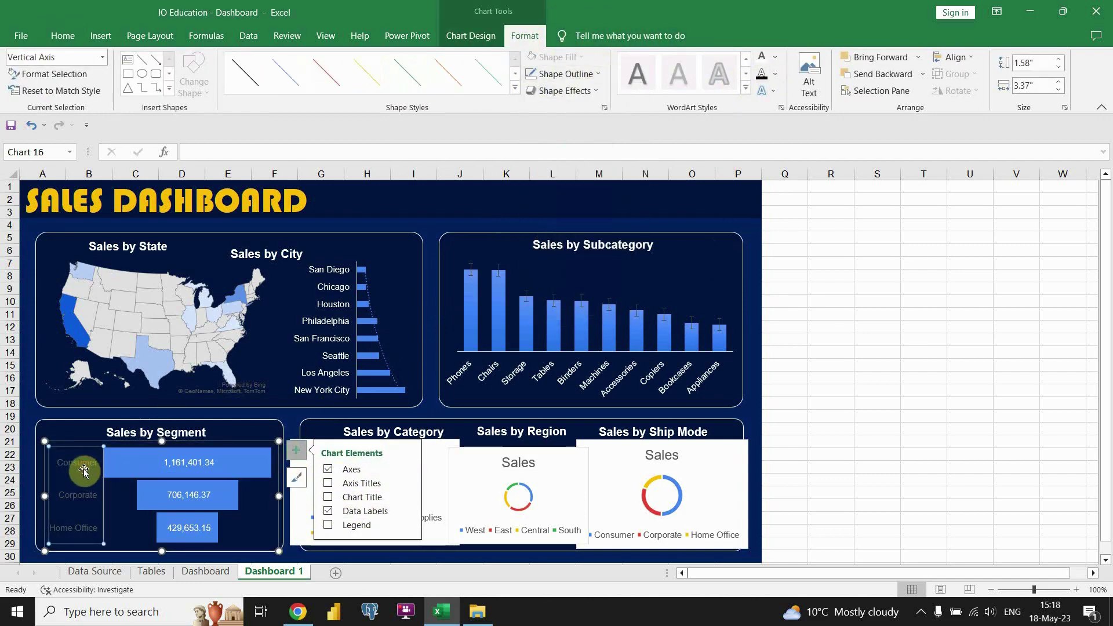
pyautogui.click(112, 462)
pyautogui.click(281, 443)
pyautogui.click(244, 455)
pyautogui.click(240, 446)
pyautogui.moveTo(240, 446); pyautogui.dragTo(243, 449)
pyautogui.click(422, 231)
# - Apply the fifth chart style to the Sales by Category doughnut chart
pyautogui.click(425, 458)
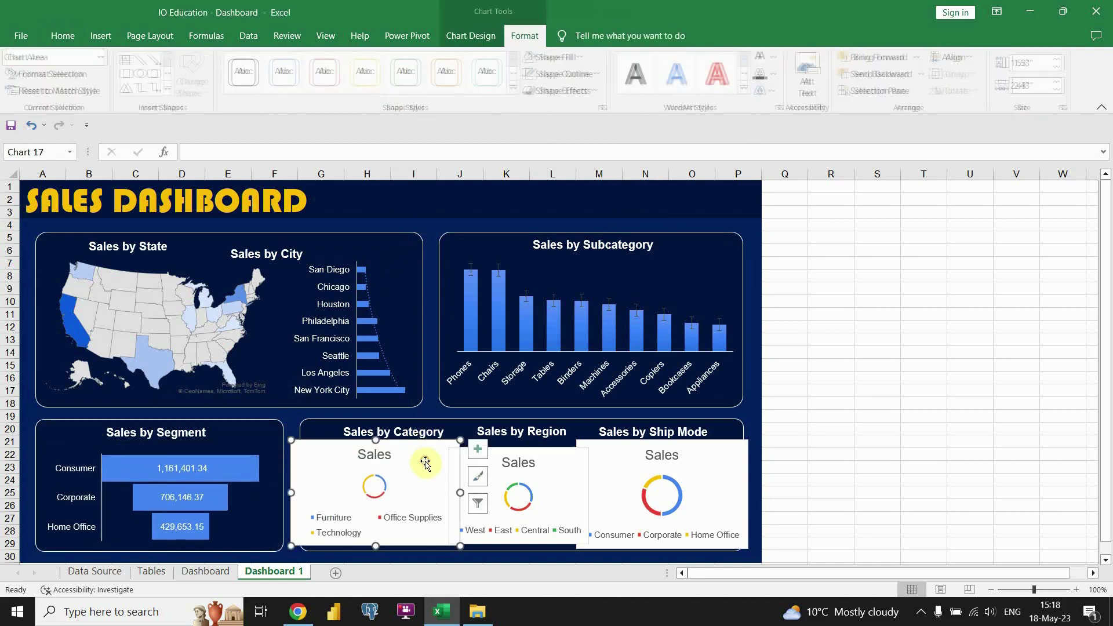
pyautogui.click(471, 35)
pyautogui.click(650, 87)
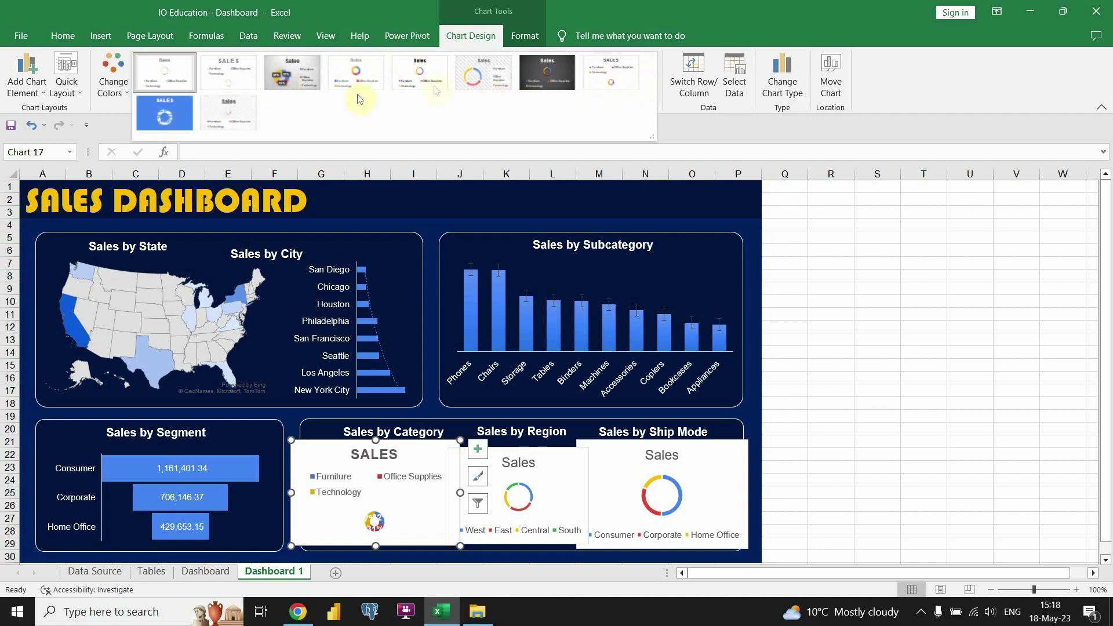
pyautogui.click(419, 79)
# - Remove the Sales by Category chart's title and place its legend on the right
pyautogui.click(477, 449)
pyautogui.click(510, 467)
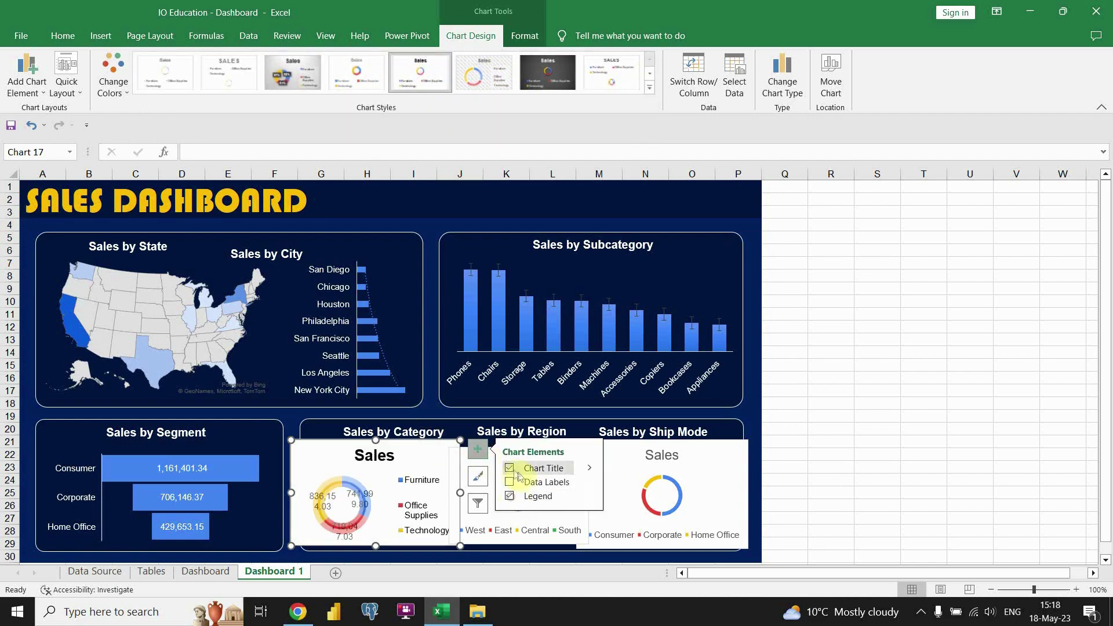
pyautogui.click(589, 495)
pyautogui.click(638, 502)
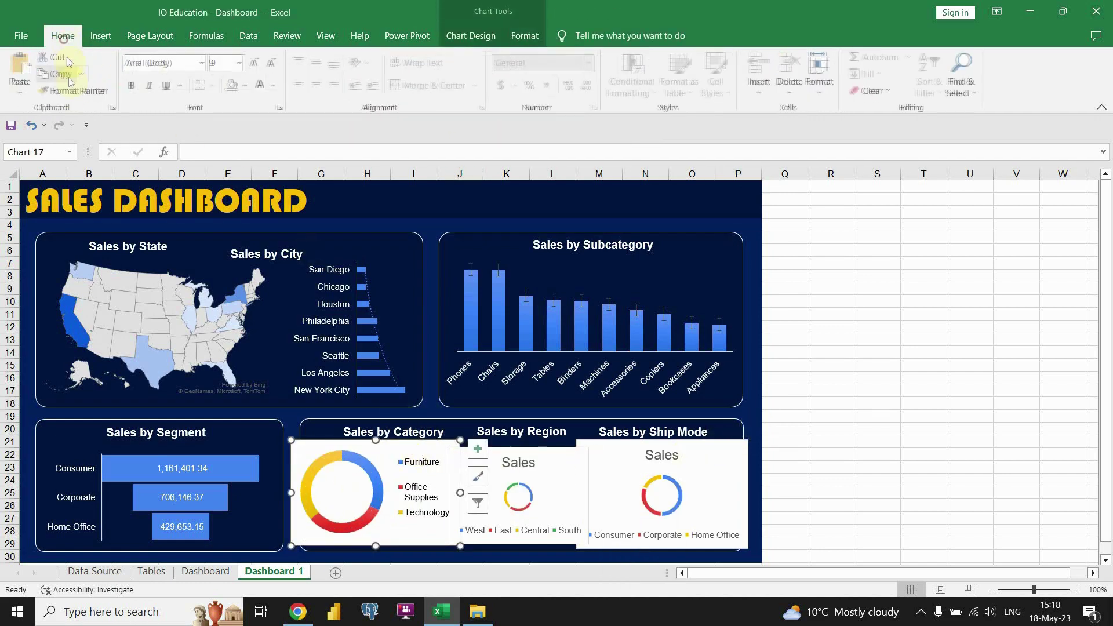
# - Copy the Sales by Category chart's formatting onto the Sales by Region chart with Format Painter
pyautogui.click(63, 35)
pyautogui.click(551, 464)
pyautogui.click(75, 91)
pyautogui.click(548, 492)
# - Remove the Sales by Region chart's title and place its legend on the right
pyautogui.click(607, 457)
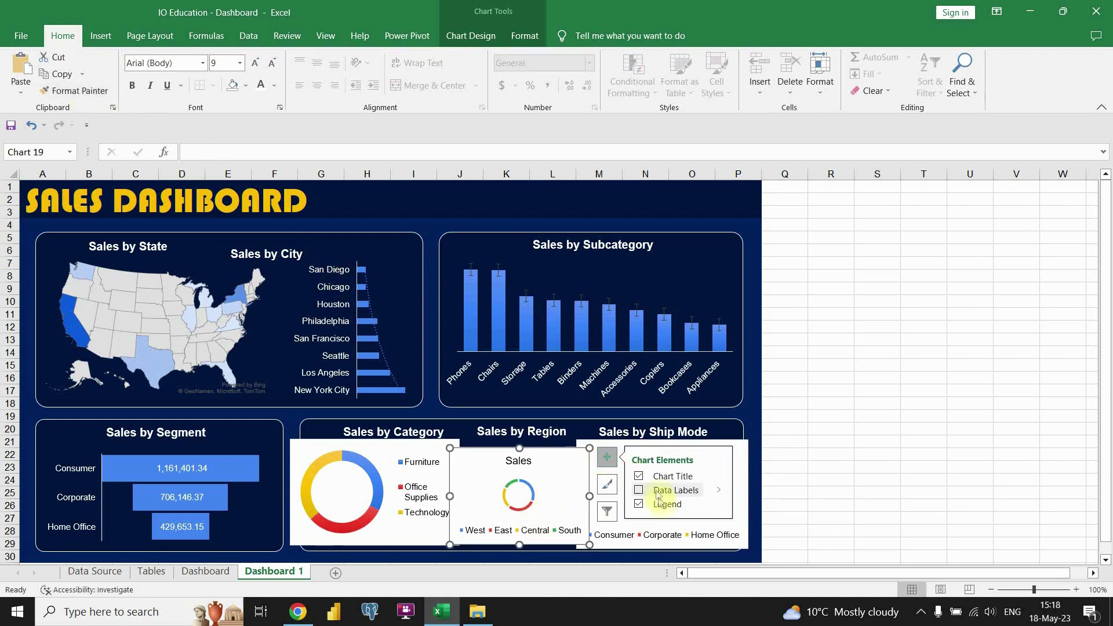
pyautogui.click(639, 476)
pyautogui.click(719, 505)
pyautogui.click(751, 509)
# - Remove the Sales by Ship Mode chart's title and place its legend on the right
pyautogui.click(723, 462)
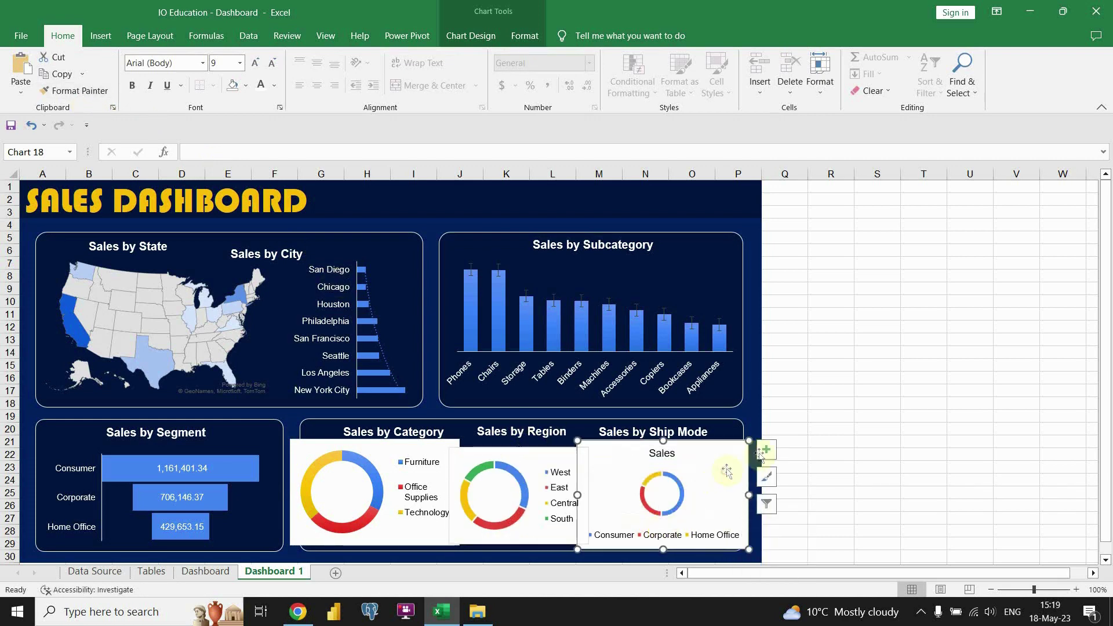
pyautogui.click(767, 450)
pyautogui.click(798, 469)
pyautogui.click(878, 496)
pyautogui.click(911, 503)
pyautogui.click(738, 416)
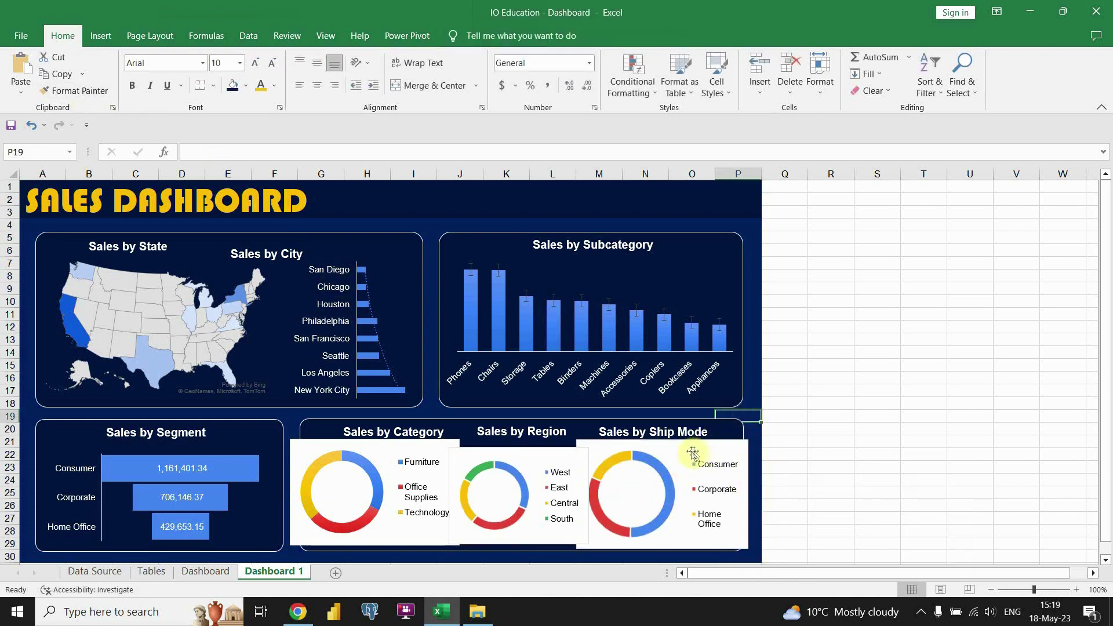
# - Set the Sales by Category chart area to no fill and no outline
pyautogui.click(307, 447)
pyautogui.click(524, 35)
pyautogui.click(581, 57)
pyautogui.click(597, 73)
pyautogui.click(598, 73)
pyautogui.click(576, 172)
# - Try to set the Sales by Region chart area to no fill, and undo it
pyautogui.click(542, 456)
pyautogui.click(531, 460)
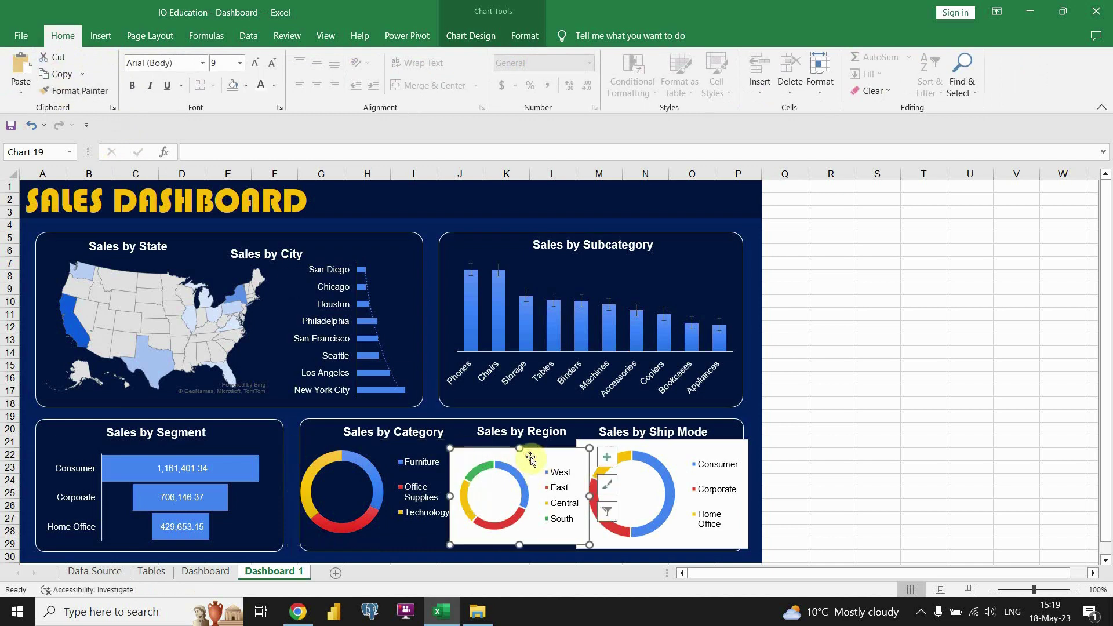
pyautogui.click(524, 36)
pyautogui.click(581, 57)
pyautogui.click(536, 186)
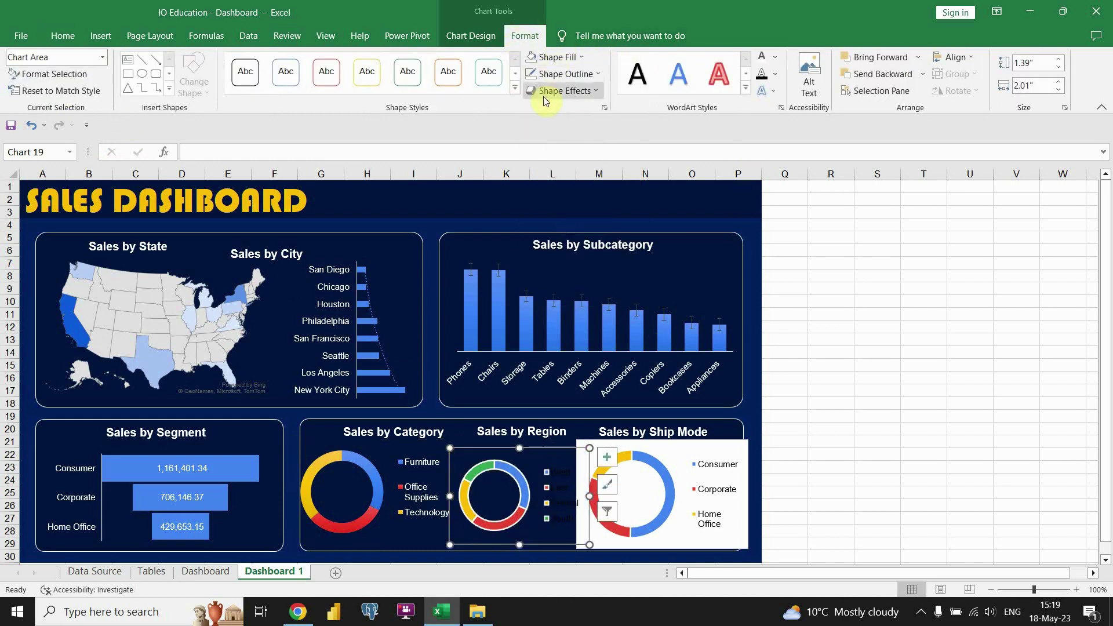
pyautogui.hotkey('ctrl', 'z')
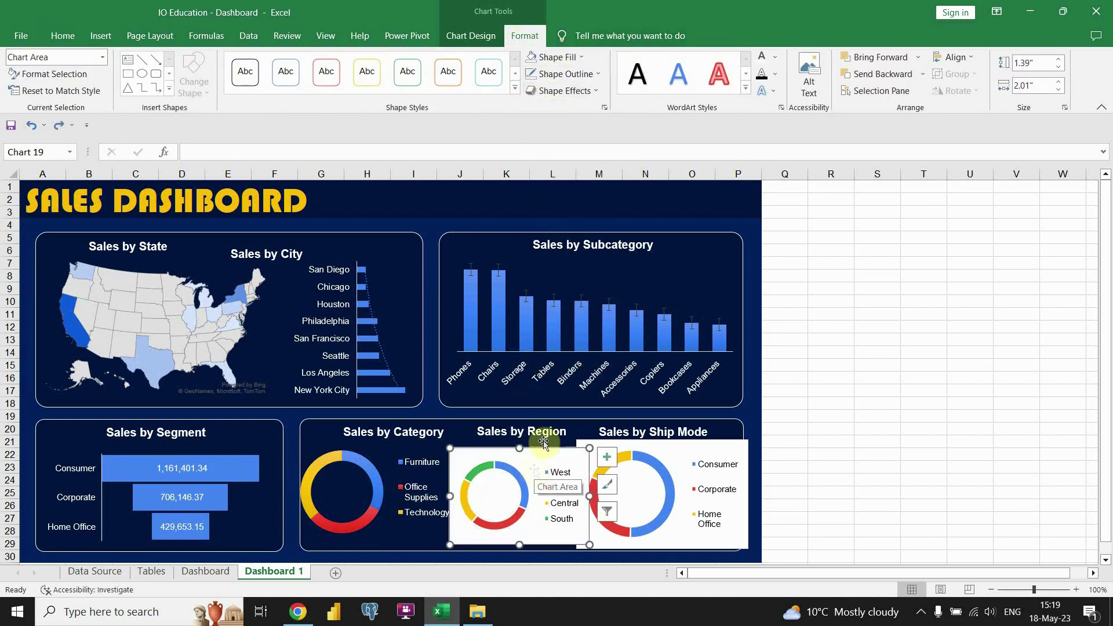
pyautogui.click(557, 56)
# - Color the Sales by Category chart's legend text white
pyautogui.click(426, 464)
pyautogui.click(431, 461)
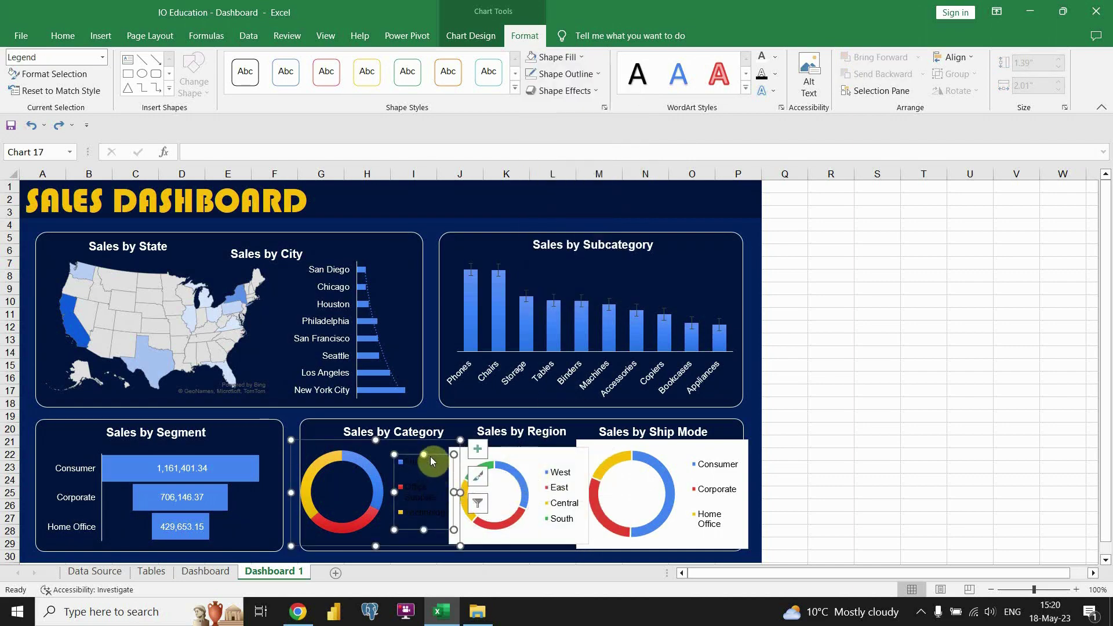
pyautogui.click(775, 57)
pyautogui.click(760, 83)
# - Apply the fifth chart style to the Sales by Region doughnut chart
pyautogui.click(554, 458)
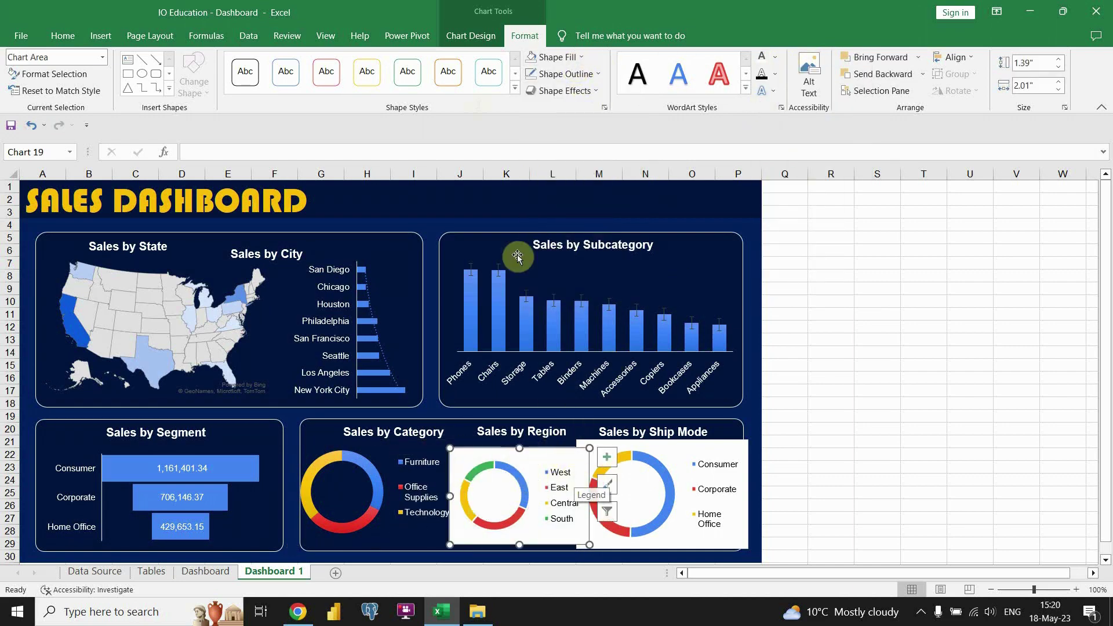
pyautogui.click(471, 35)
pyautogui.click(417, 71)
# - Give the Sales by Region chart no fill, no outline and white text, and place its legend on the right
pyautogui.click(525, 35)
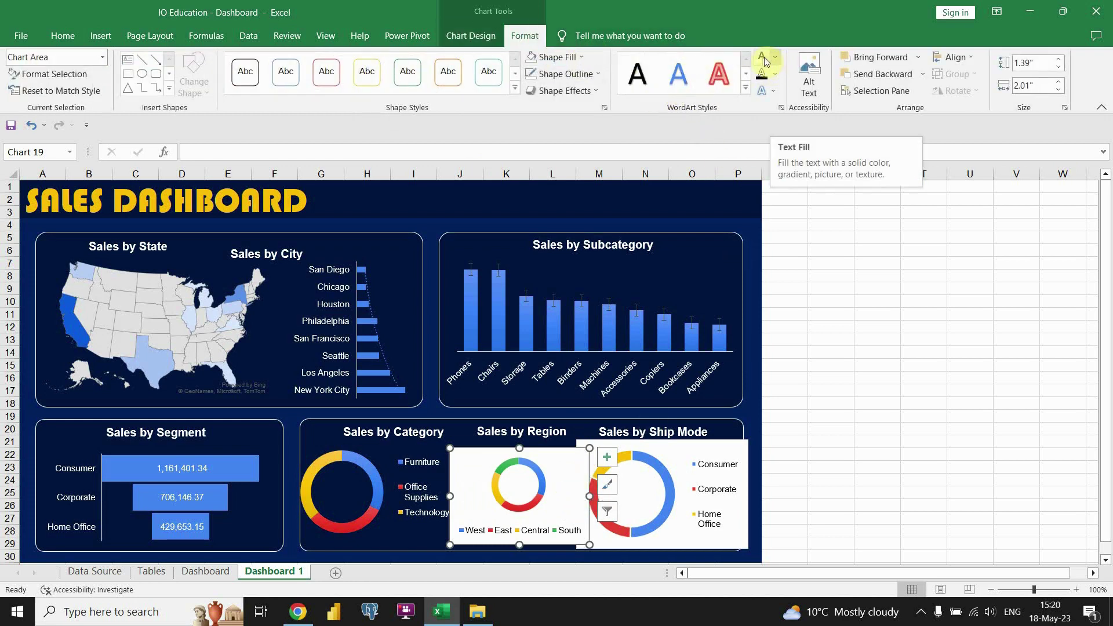
pyautogui.click(558, 56)
pyautogui.click(566, 232)
pyautogui.click(566, 73)
pyautogui.click(565, 246)
pyautogui.click(607, 457)
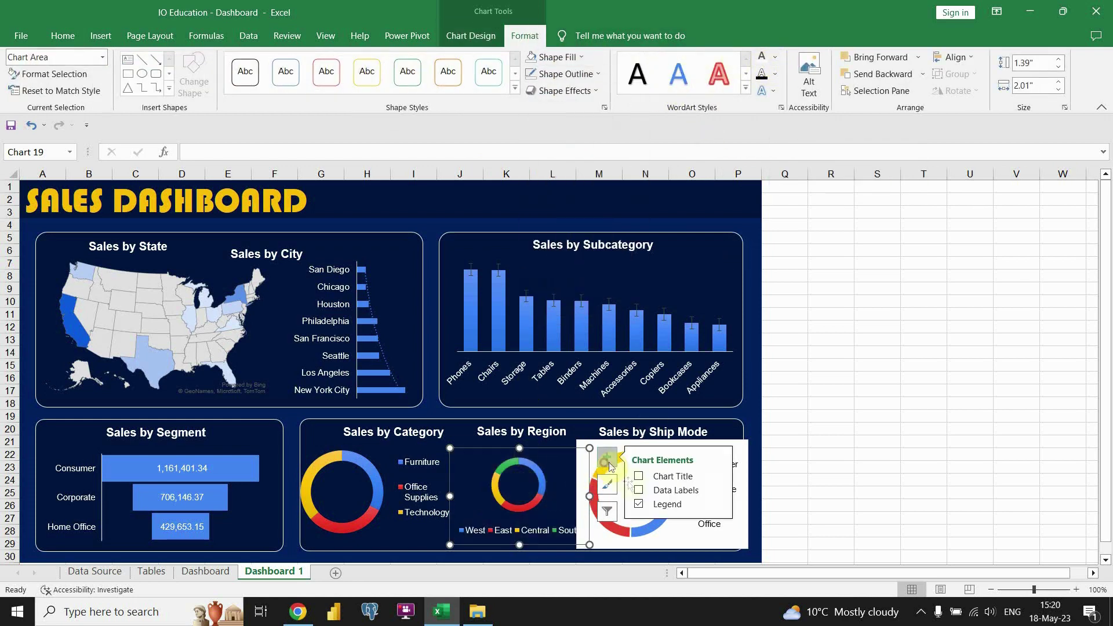
pyautogui.click(751, 510)
# - Apply the fifth chart style to the Sales by Ship Mode chart and place its legend on the right
pyautogui.click(661, 450)
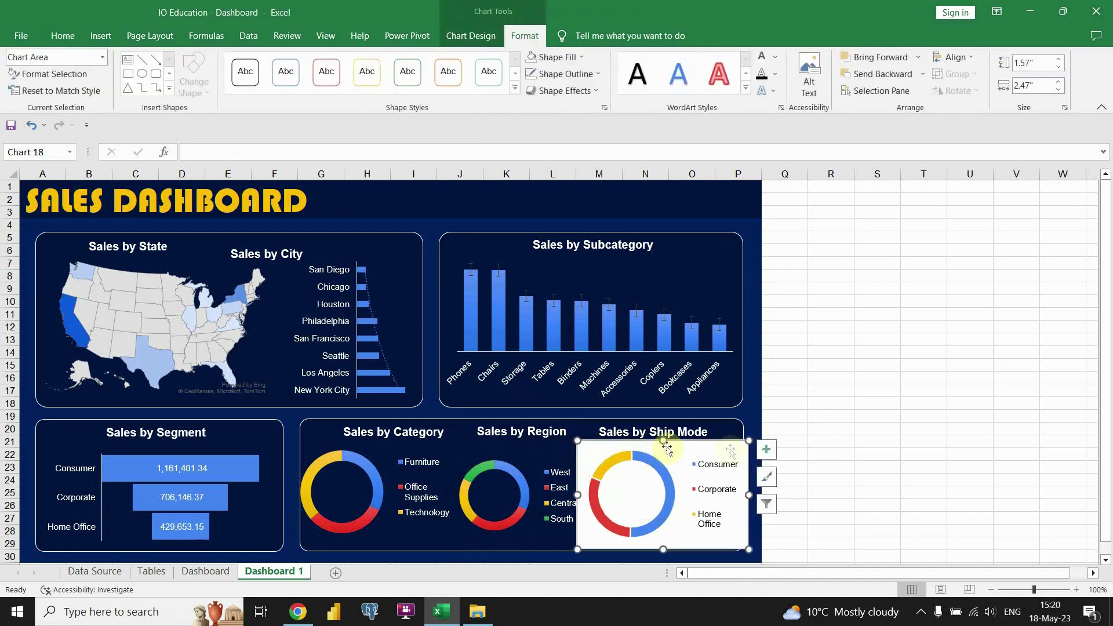
pyautogui.click(471, 36)
pyautogui.click(417, 71)
pyautogui.click(766, 457)
pyautogui.click(878, 497)
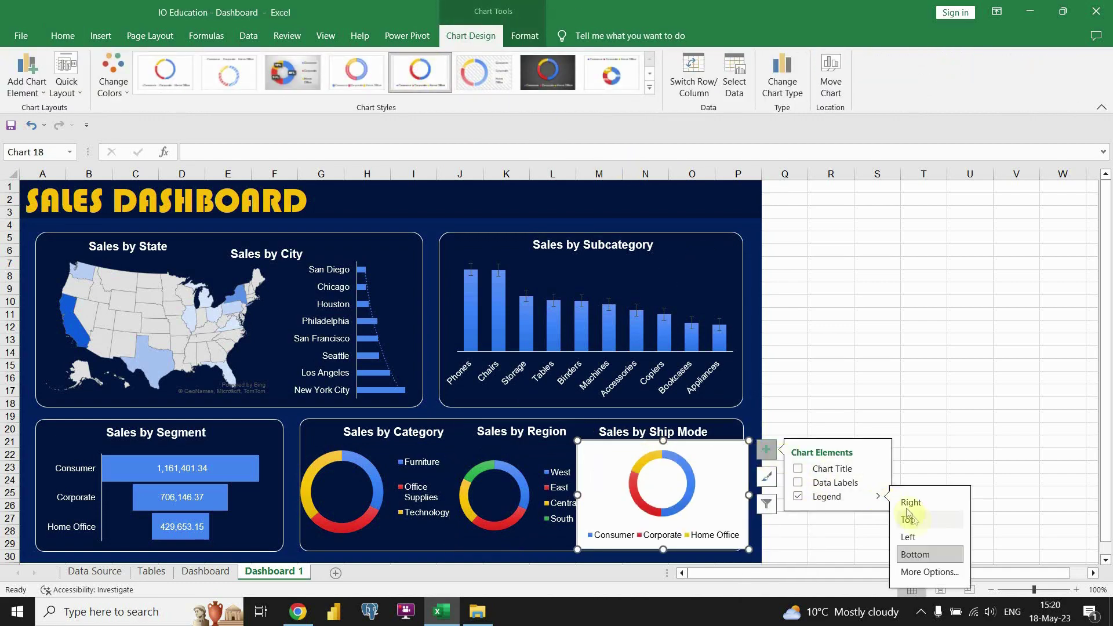
pyautogui.click(911, 502)
# - Set the Sales by Ship Mode chart area to no fill and no outline, with white legend text
pyautogui.click(523, 36)
pyautogui.click(553, 57)
pyautogui.click(556, 223)
pyautogui.click(562, 74)
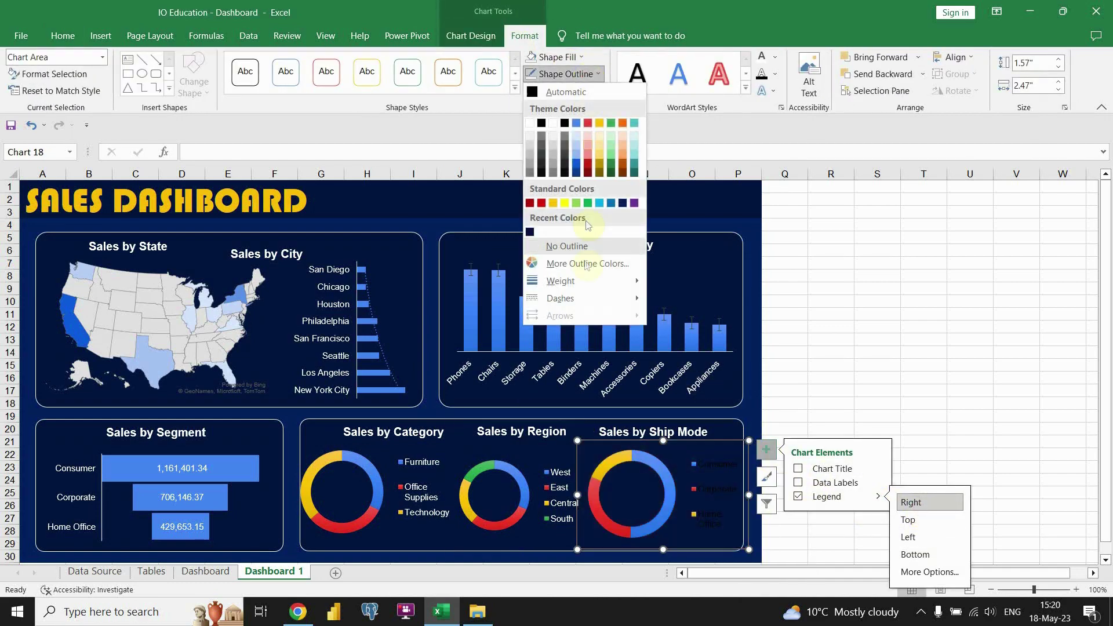
pyautogui.click(565, 246)
pyautogui.click(799, 389)
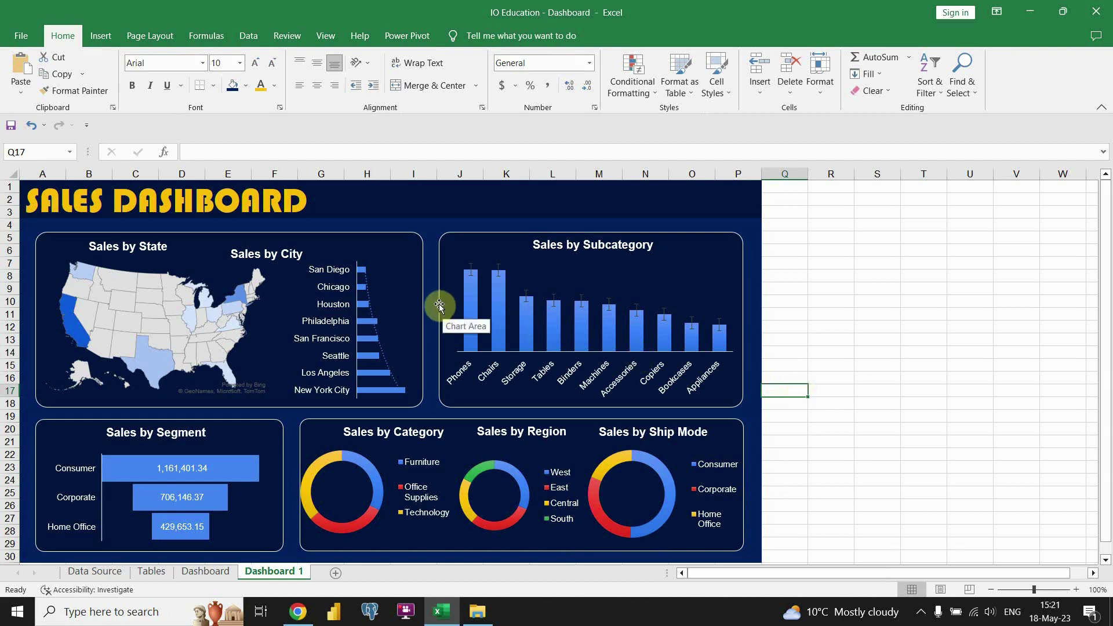
# - Move the "Sales by City" label up and centered over its bar chart, and shift the chart slightly up and left
pyautogui.click(303, 253)
pyautogui.moveTo(313, 243); pyautogui.dragTo(355, 232)
pyautogui.click(306, 300)
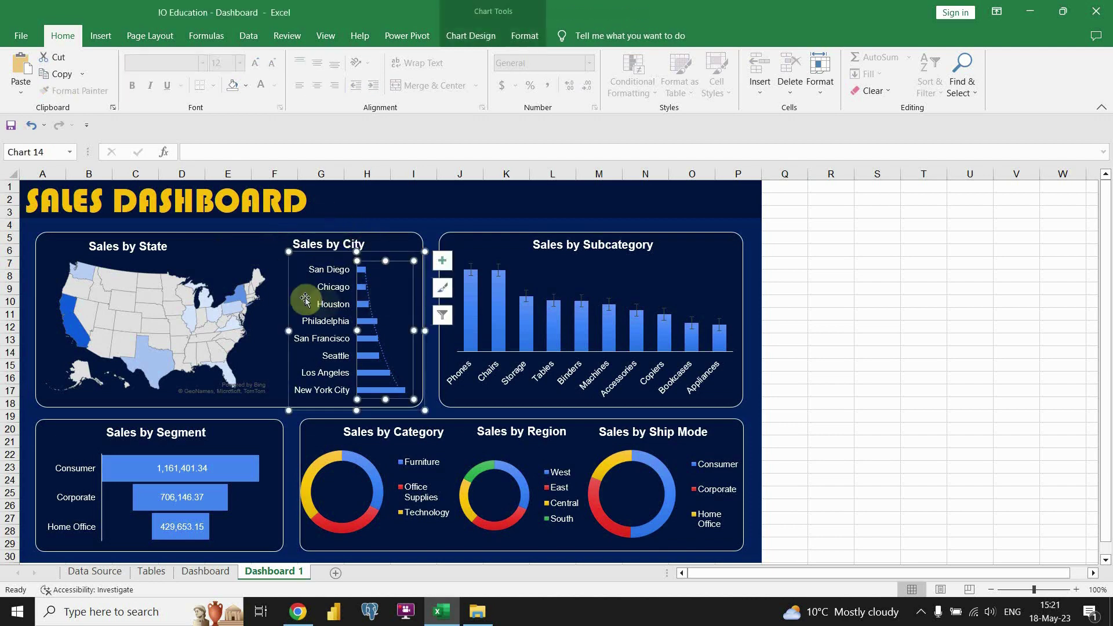
pyautogui.moveTo(306, 299); pyautogui.dragTo(298, 291)
pyautogui.click(328, 243)
pyautogui.moveTo(328, 244); pyautogui.dragTo(351, 243)
# - Center the "Sales by State" label over the map and refit the map beneath it
pyautogui.click(150, 234)
pyautogui.moveTo(151, 234); pyautogui.dragTo(185, 231)
pyautogui.click(256, 251)
# - Move the "Sales by Category" label over its doughnut, and resize the Category and Region charts to similar sizes
pyautogui.click(268, 490)
pyautogui.moveTo(389, 456); pyautogui.dragTo(379, 432)
pyautogui.click(394, 432)
pyautogui.click(506, 462)
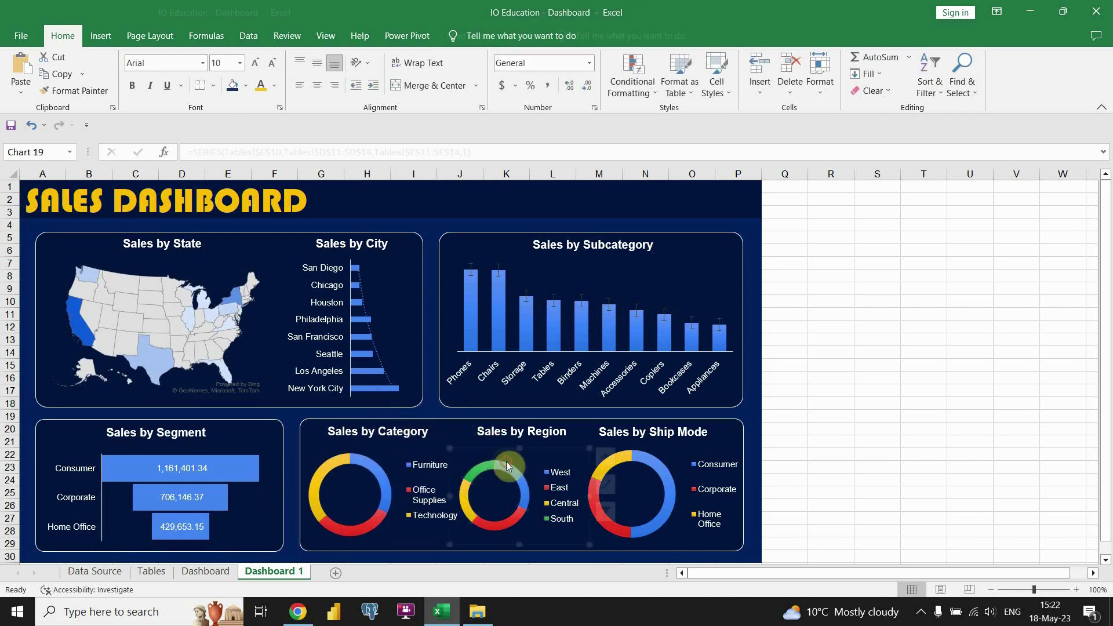
pyautogui.click(556, 449)
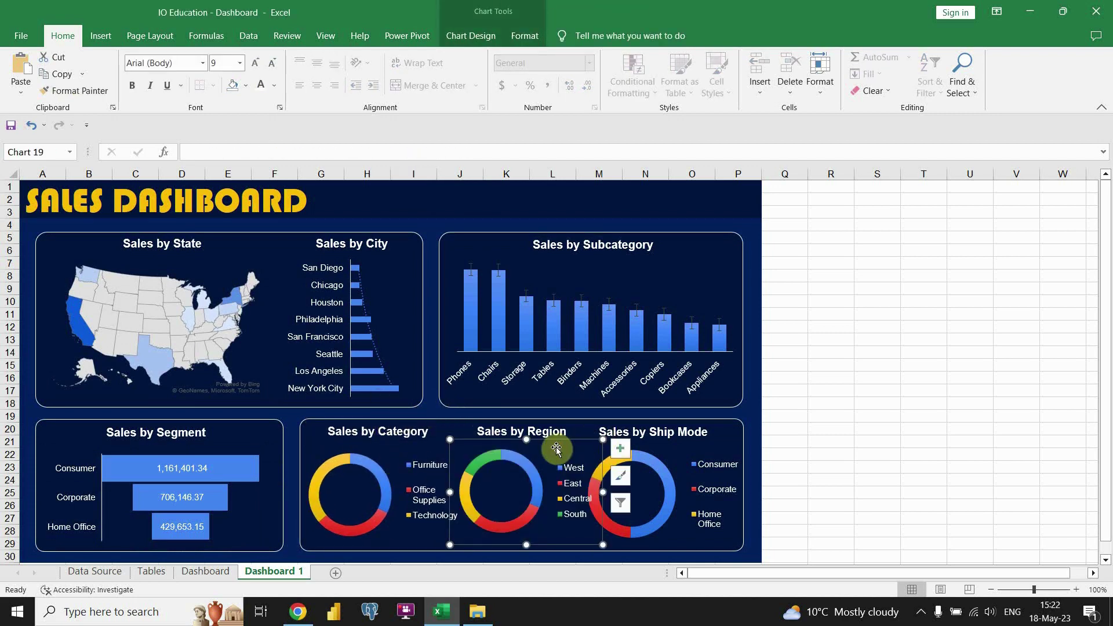
pyautogui.click(409, 446)
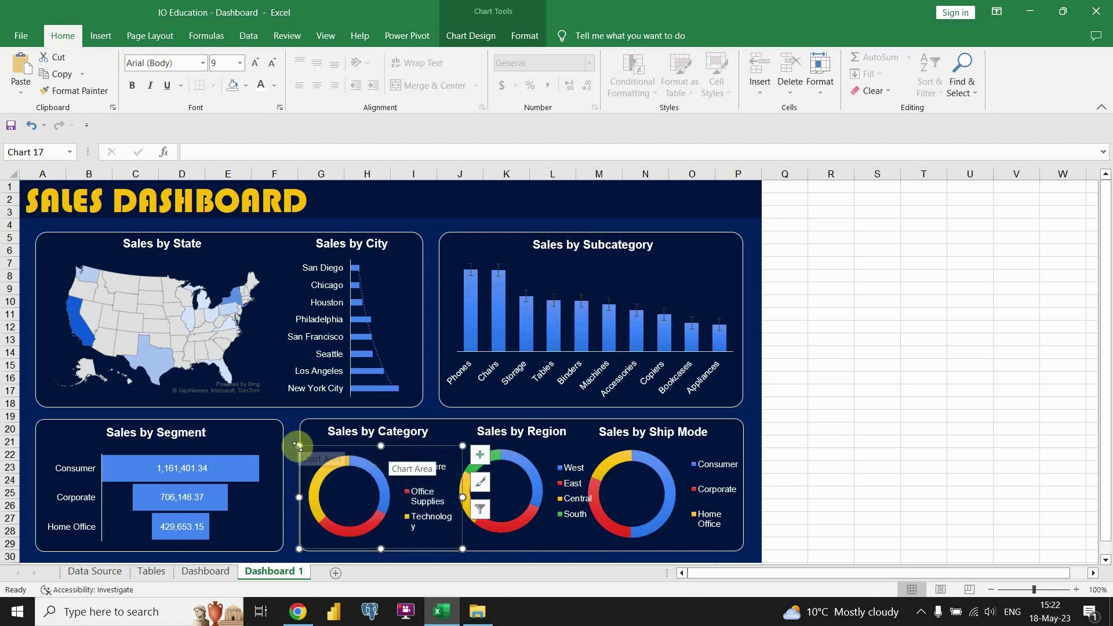
pyautogui.moveTo(298, 447); pyautogui.dragTo(291, 443)
# - Narrow the Sales by Segment panel and its chart, and widen the doughnut charts' panel toward it
pyautogui.click(536, 466)
pyautogui.click(280, 490)
pyautogui.moveTo(283, 485)
pyautogui.mouseDown()
pyautogui.moveTo(255, 497)
pyautogui.moveTo(283, 485)
pyautogui.mouseUp()
pyautogui.click(261, 493)
# - Shift the Sales by Category chart and its label left into the widened panel
pyautogui.click(308, 460)
pyautogui.click(340, 449)
pyautogui.moveTo(341, 449); pyautogui.dragTo(328, 450)
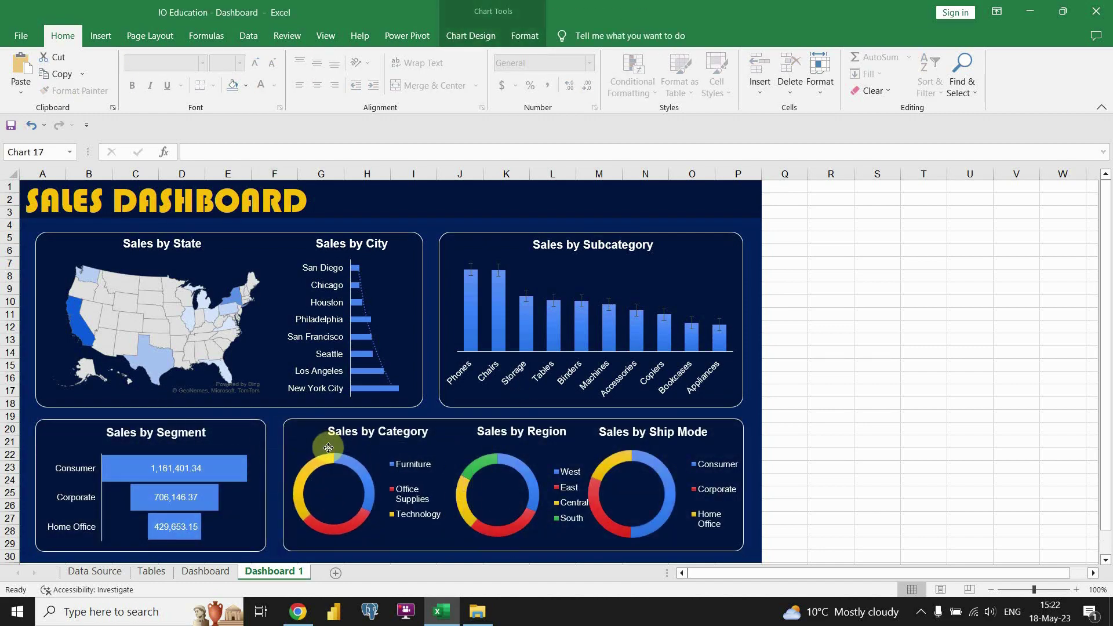
pyautogui.click(376, 422)
# - Reposition and resize the Region and Ship Mode charts with their labels so the three doughnuts are evenly spaced
pyautogui.click(498, 480)
pyautogui.moveTo(560, 457); pyautogui.dragTo(543, 442)
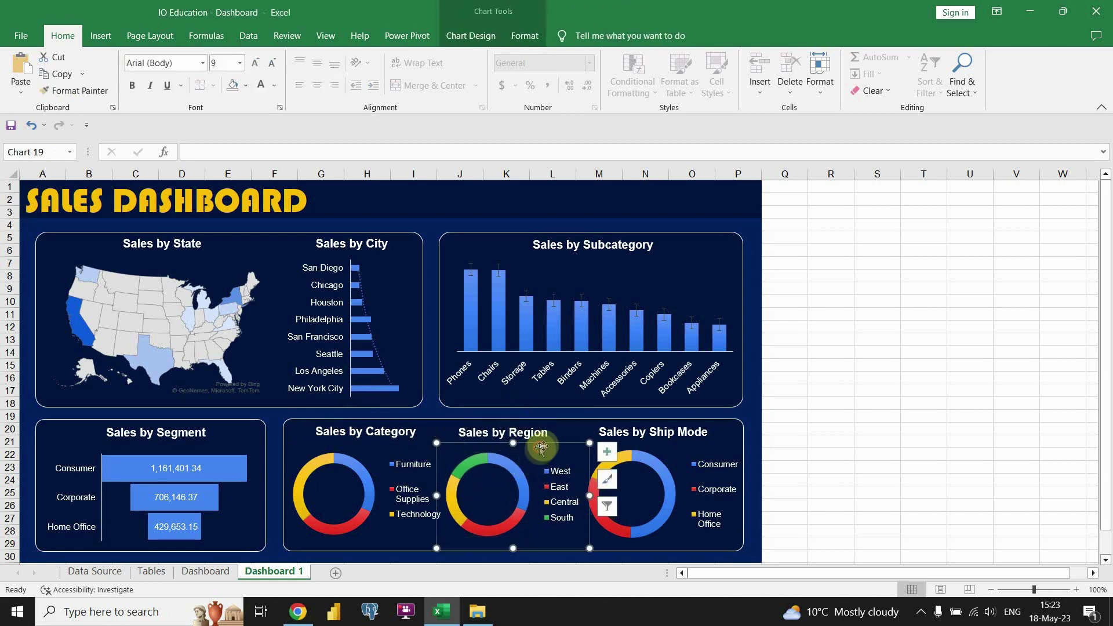
pyautogui.click(609, 447)
pyautogui.moveTo(615, 449); pyautogui.dragTo(667, 429)
pyautogui.click(748, 413)
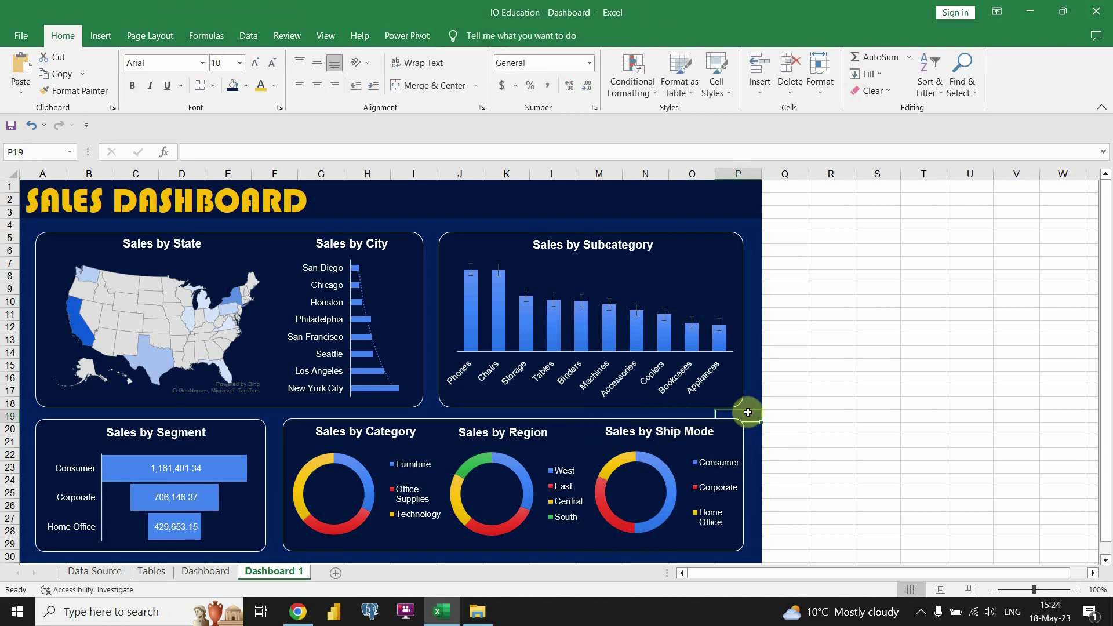